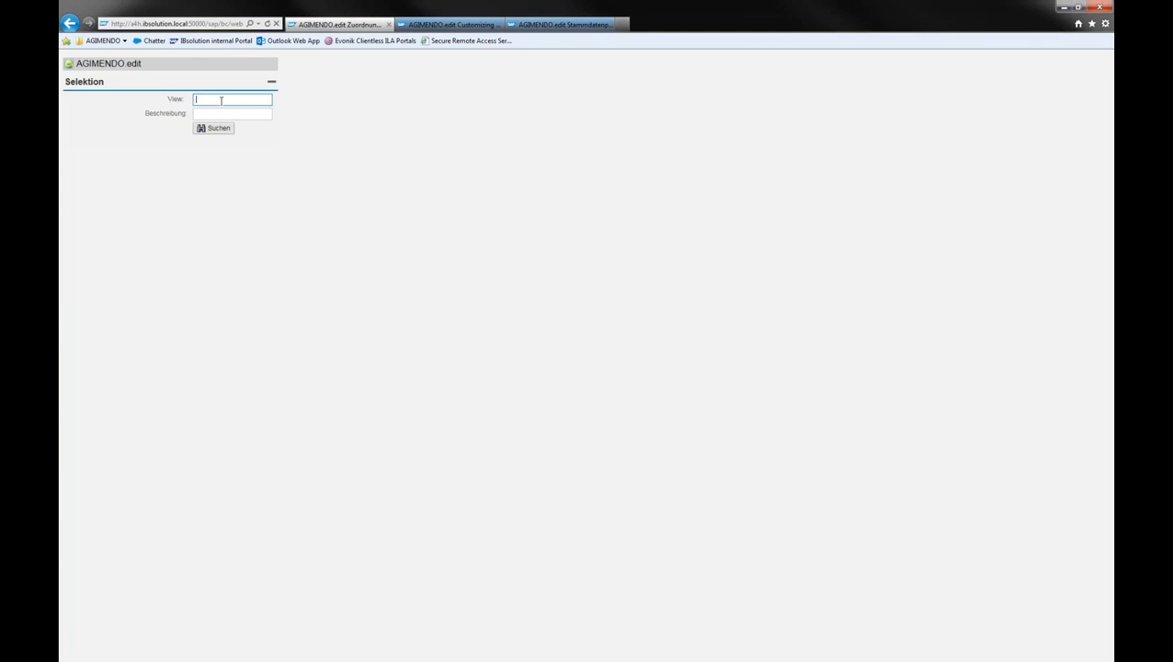
- Reload the view/user assignment page with sap-language set to en and list all existing views
{"action": "left_click", "coordinate": [217, 128]}
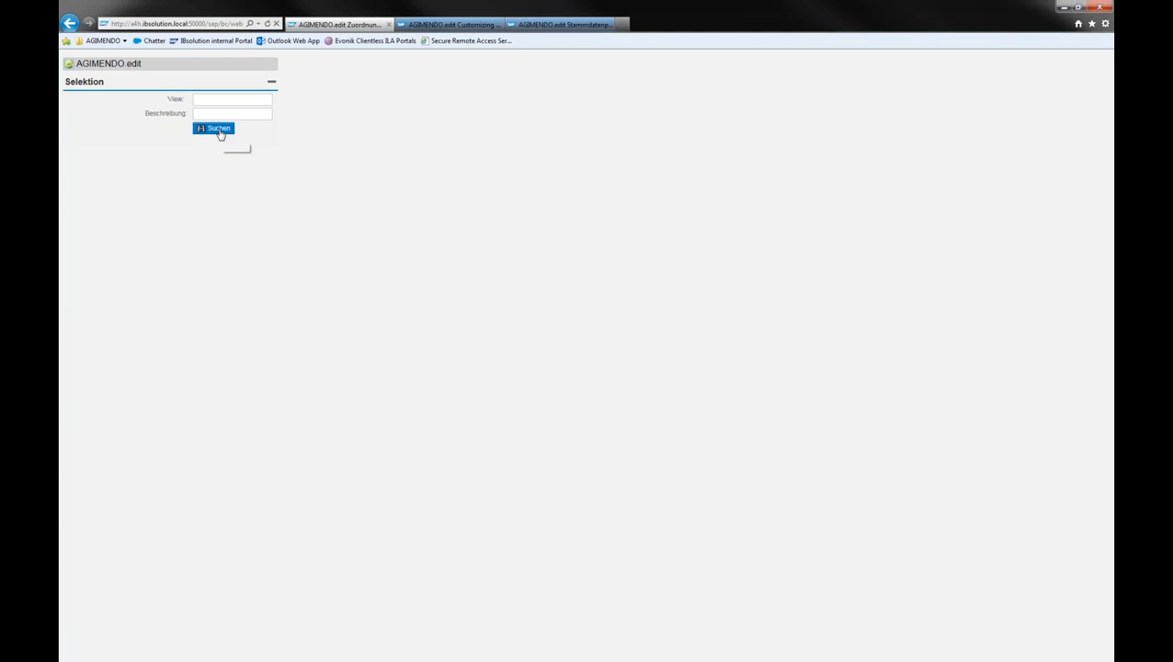
{"action": "left_click", "coordinate": [212, 24]}
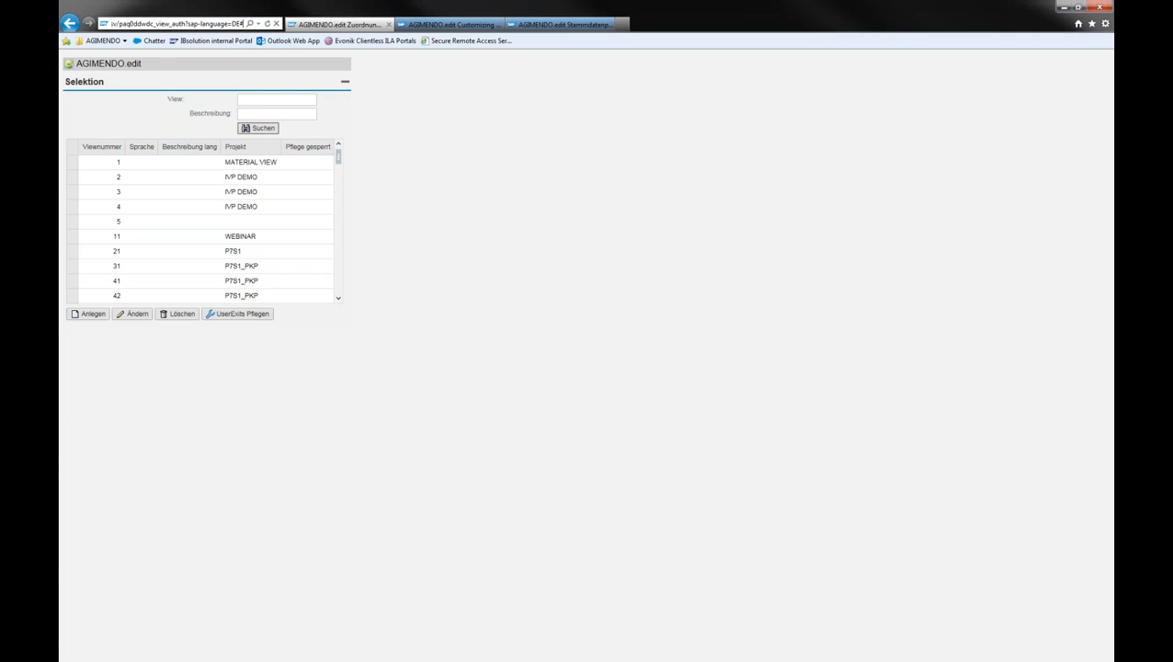
{"action": "key", "text": "BackSpace"}
{"action": "key", "text": "BackSpace"}
{"action": "key", "text": "BackSpace"}
{"action": "type", "text": "en"}
{"action": "key", "text": "Return"}
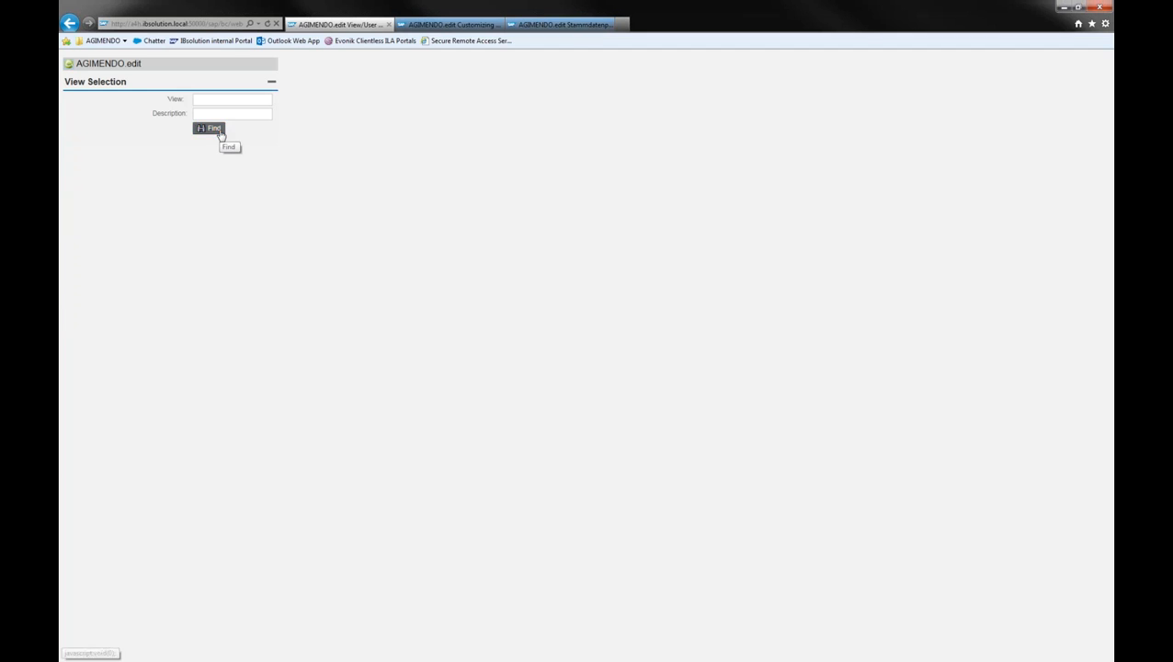
{"action": "left_click", "coordinate": [219, 131]}
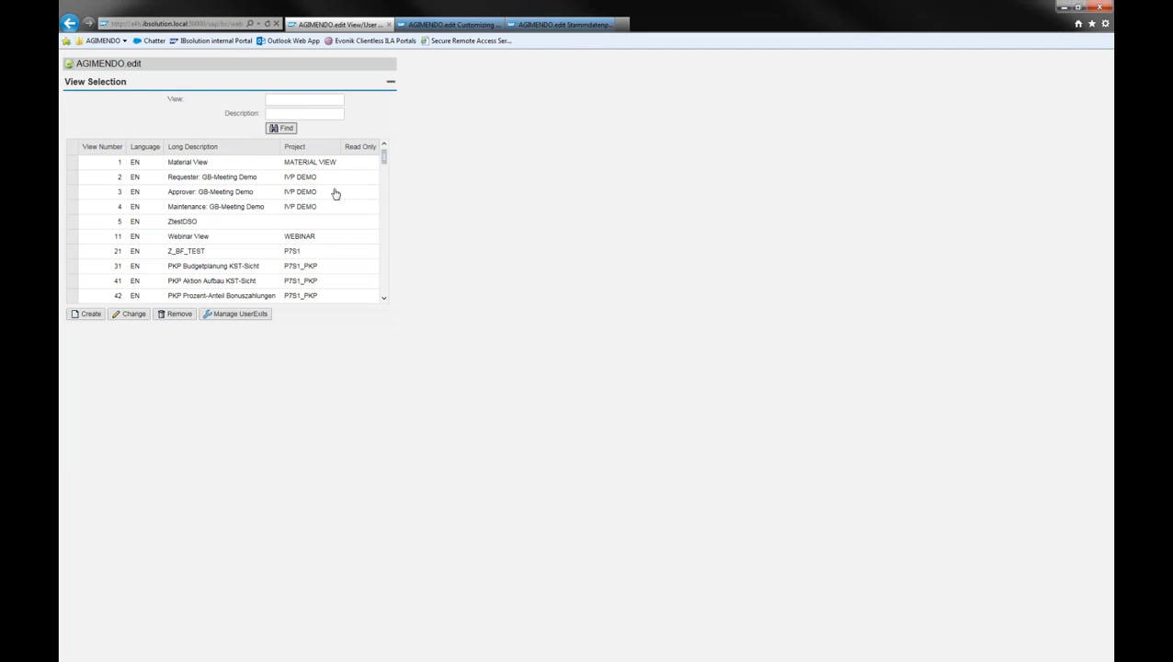
{"action": "left_click_drag", "start_coordinate": [383, 157], "coordinate": [364, 285]}
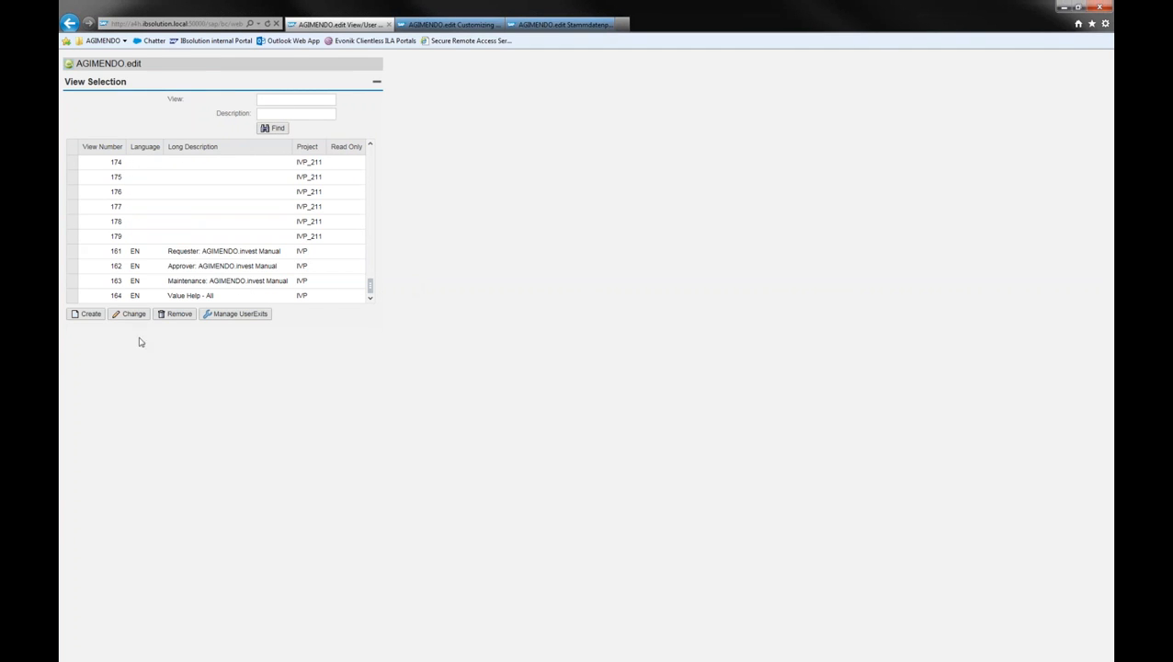
- Examine the long description, language and project name fields of the new-view form and cancel it
{"action": "left_click", "coordinate": [89, 314]}
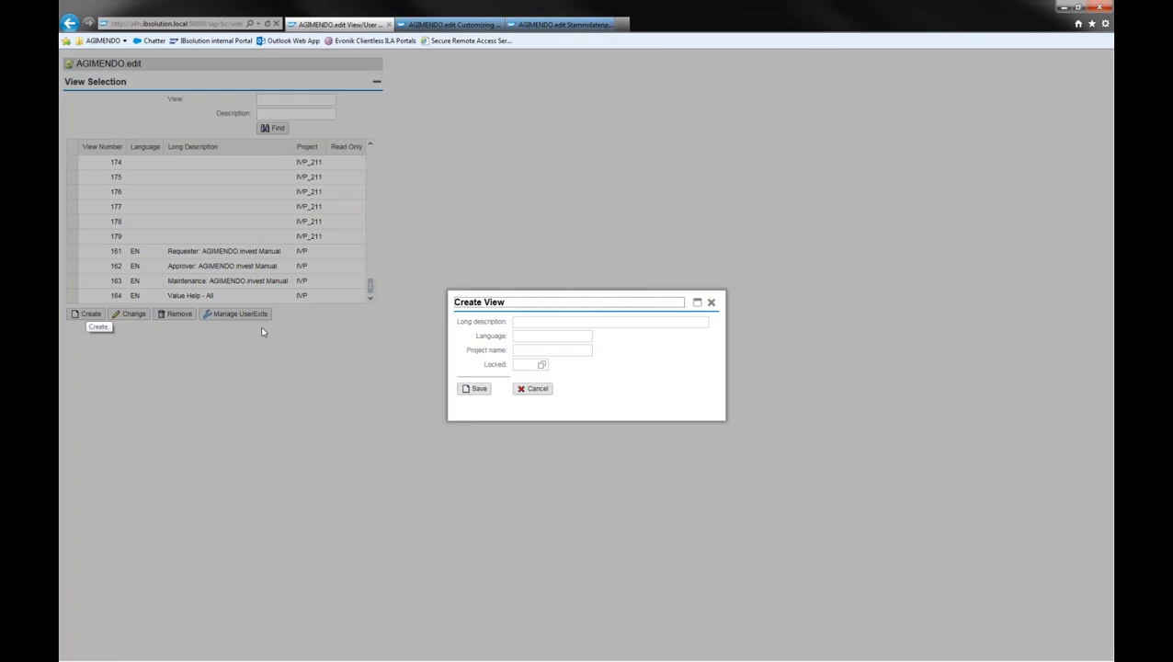
{"action": "left_click", "coordinate": [550, 320]}
{"action": "left_click", "coordinate": [542, 336]}
{"action": "left_click", "coordinate": [526, 350]}
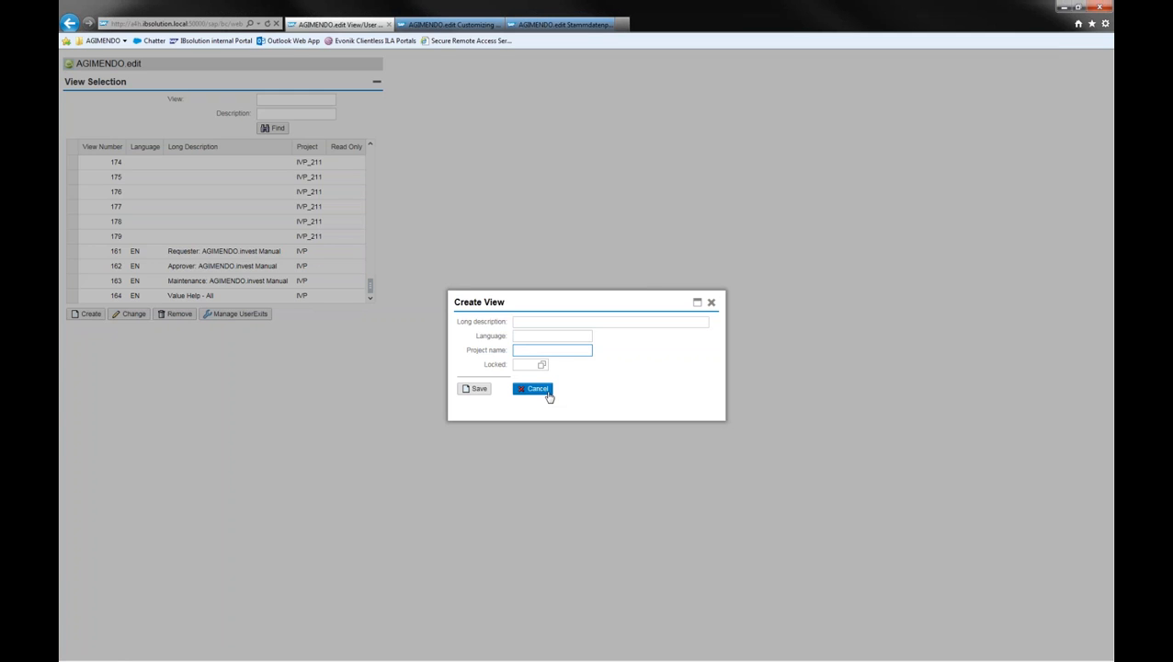
{"action": "left_click", "coordinate": [536, 389]}
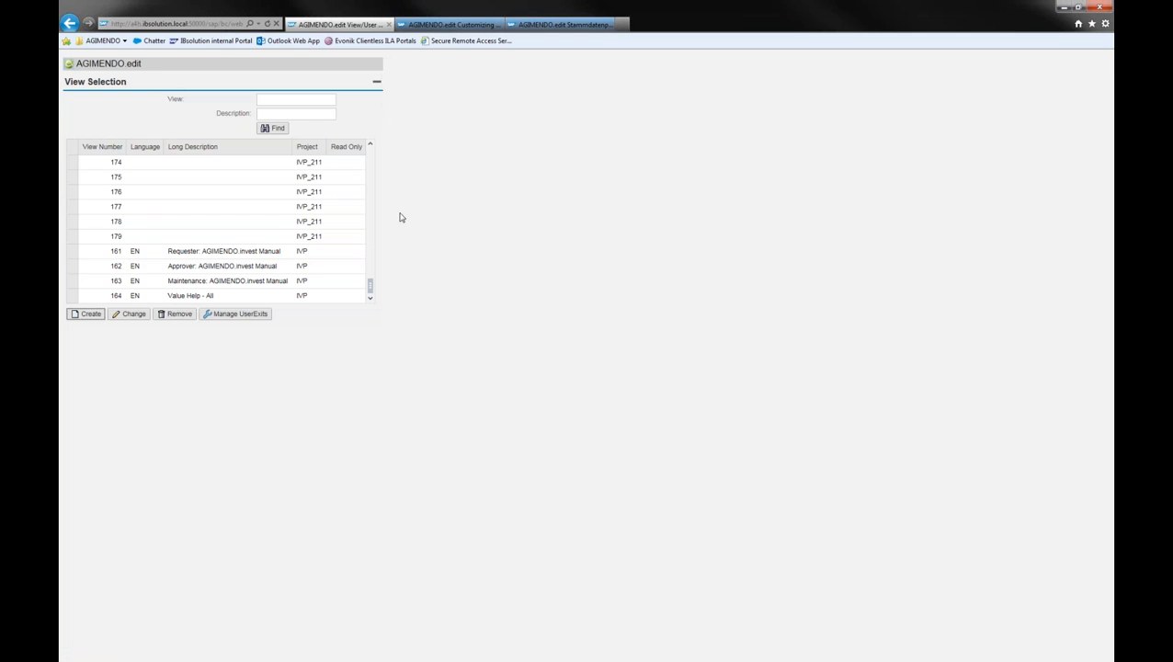
- Find and select view 97, and examine its user and role assignments
{"action": "left_click", "coordinate": [286, 100]}
{"action": "type", "text": "97"}
{"action": "key", "text": "Return"}
{"action": "left_click", "coordinate": [198, 164]}
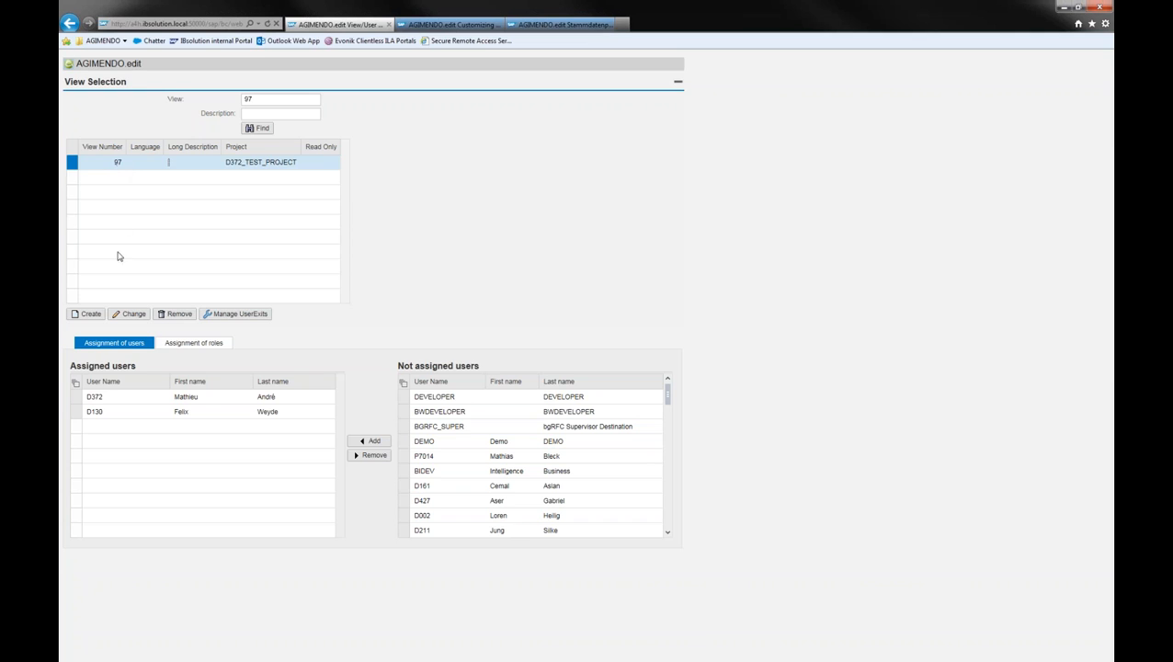
{"action": "left_click", "coordinate": [179, 344]}
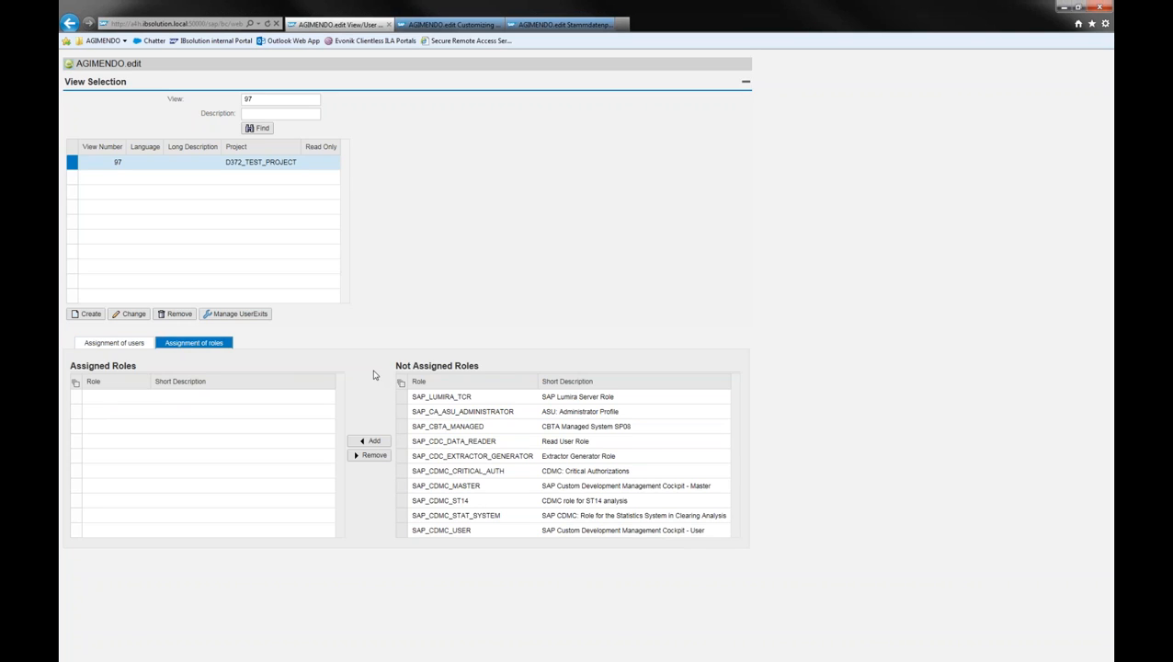
{"action": "left_click", "coordinate": [146, 345]}
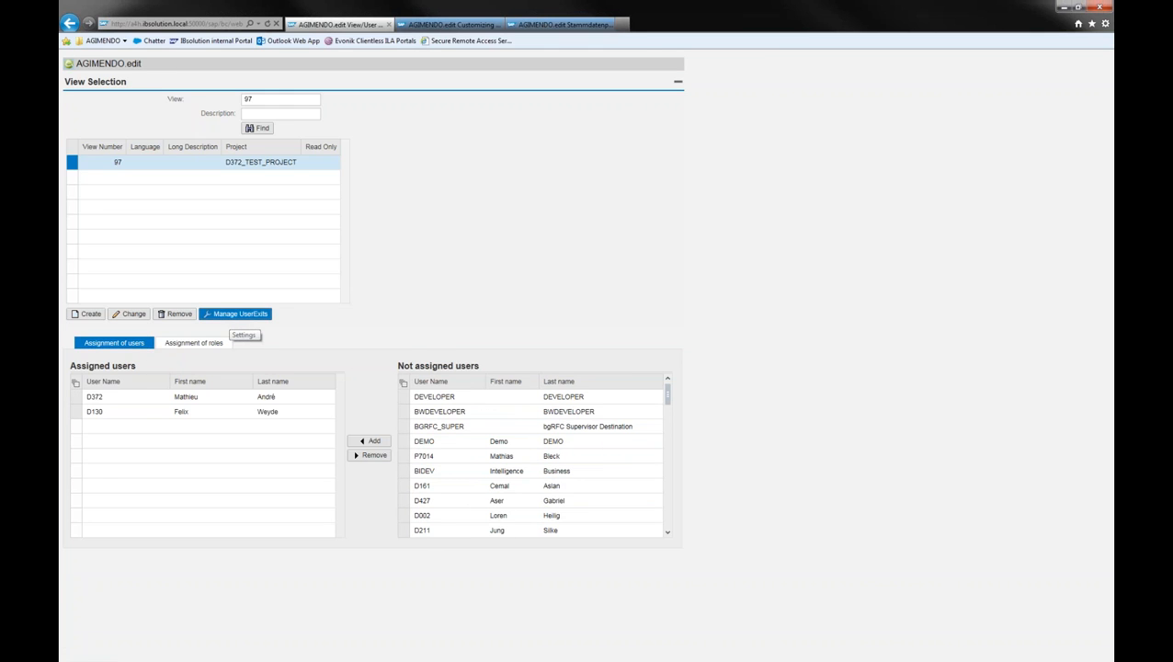
- Examine the UserExits of view 97's project in a widened window, including the CHANGE_ALV class name, and close it
{"action": "left_click", "coordinate": [238, 316]}
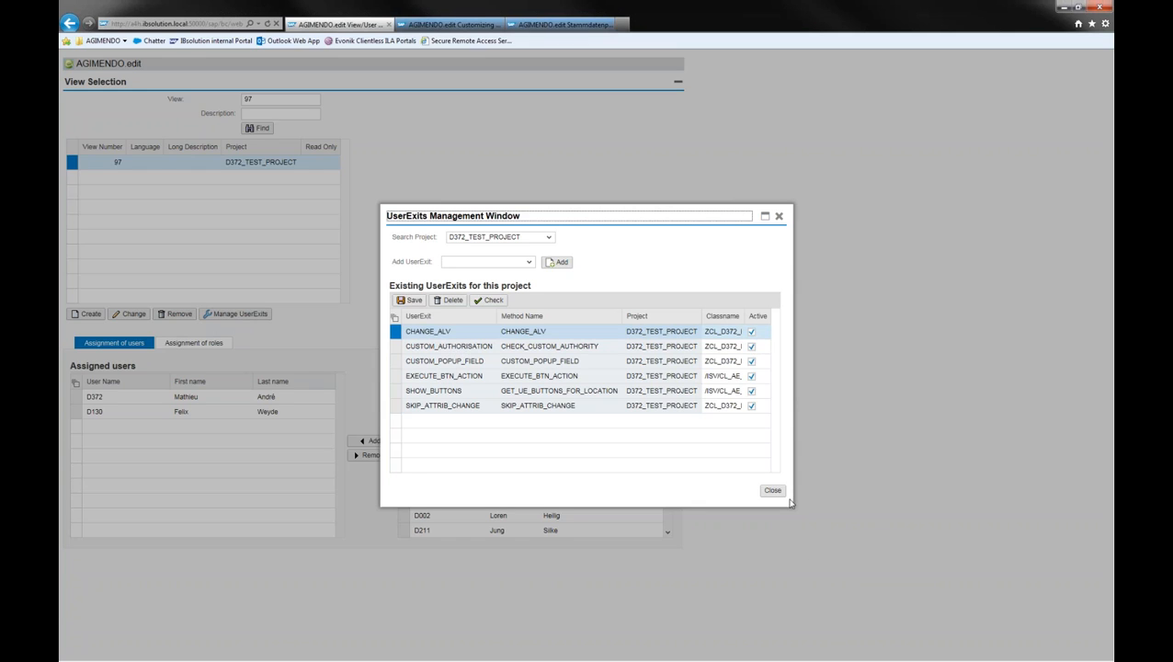
{"action": "left_click_drag", "start_coordinate": [793, 502], "coordinate": [980, 506]}
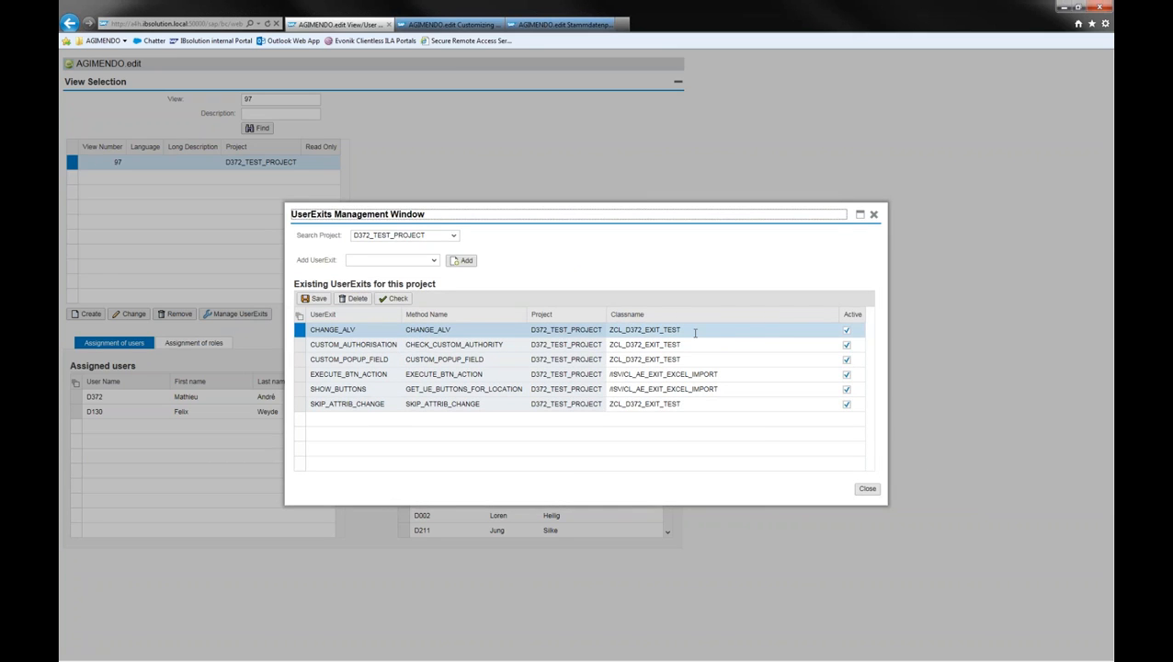
{"action": "left_click_drag", "start_coordinate": [695, 333], "coordinate": [606, 331]}
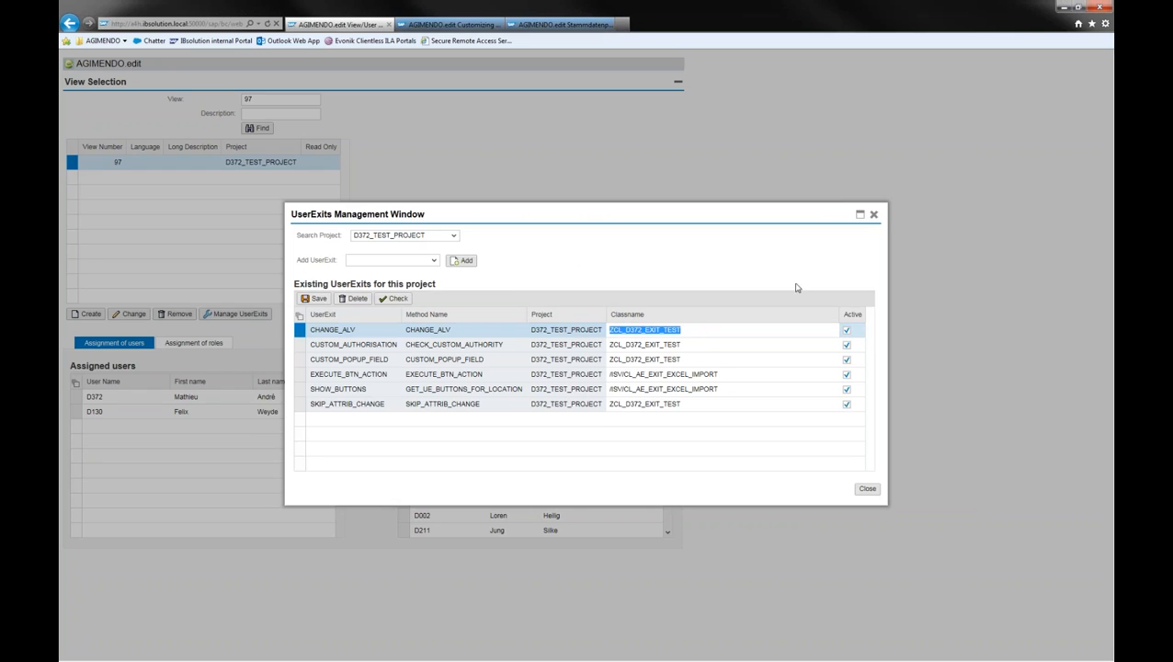
{"action": "left_click", "coordinate": [874, 215]}
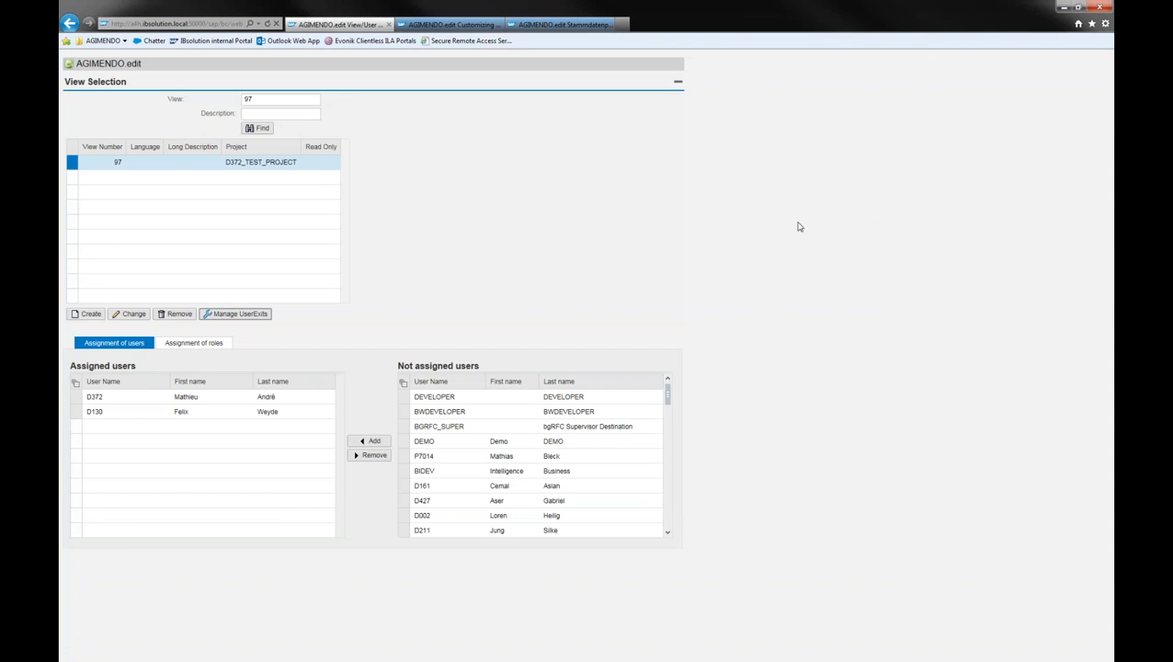
- Switch to the customizing wizard page, try a view number search and reload the page
{"action": "left_click", "coordinate": [458, 25]}
{"action": "left_click", "coordinate": [239, 148]}
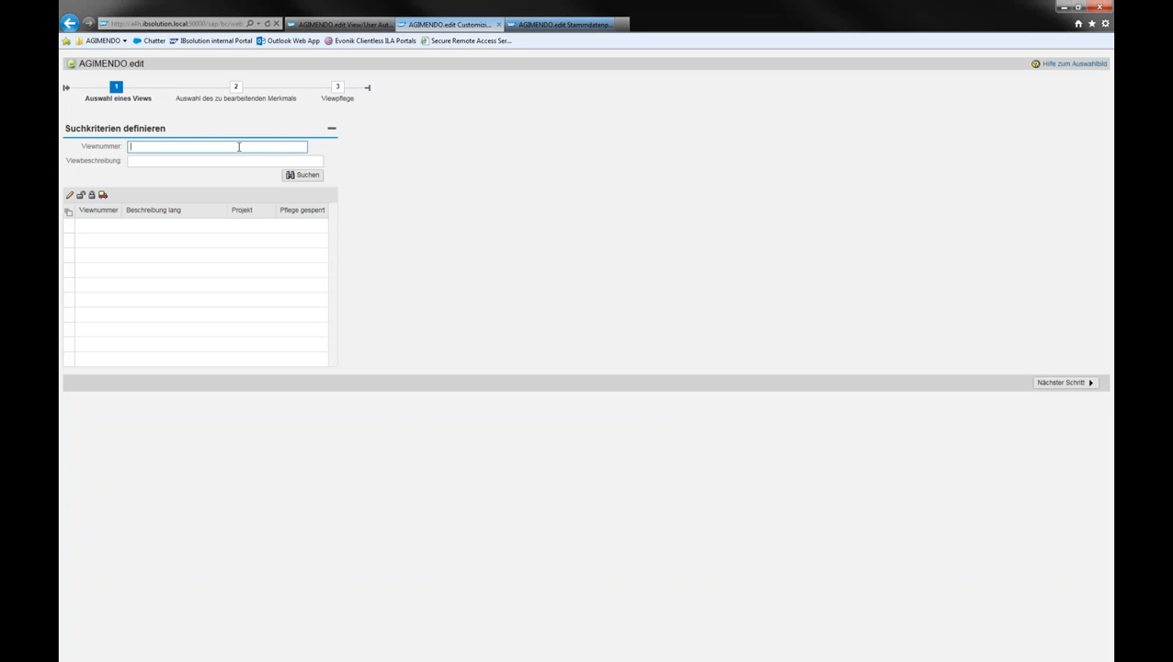
{"action": "type", "text": "28"}
{"action": "key", "text": "Return"}
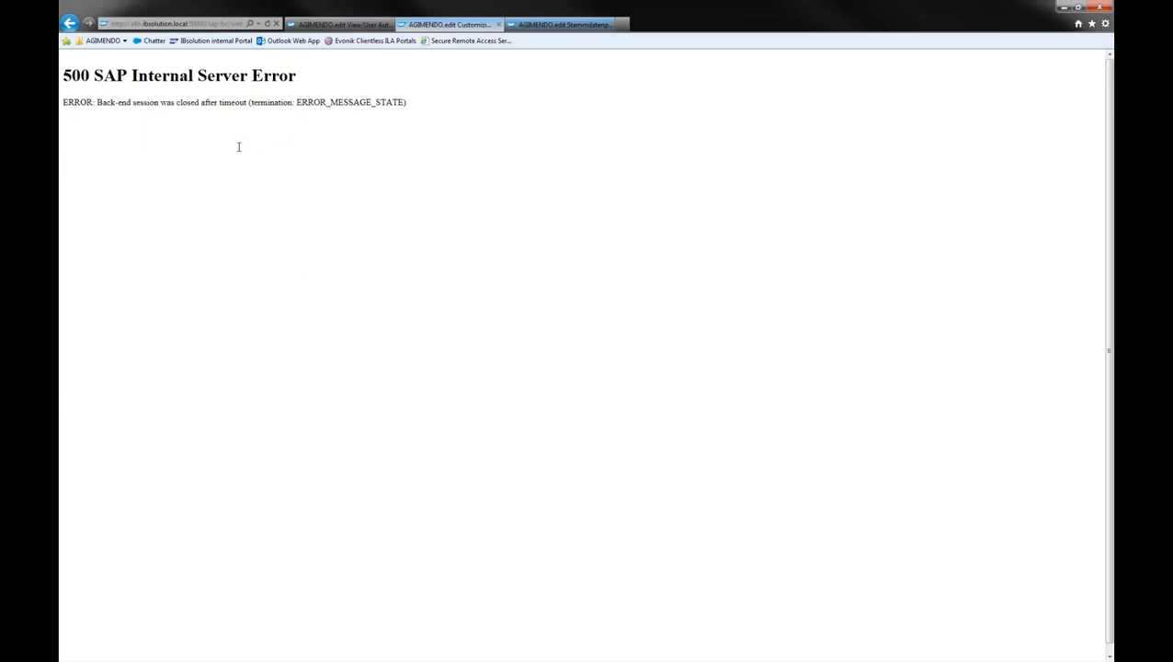
{"action": "key", "text": "F5"}
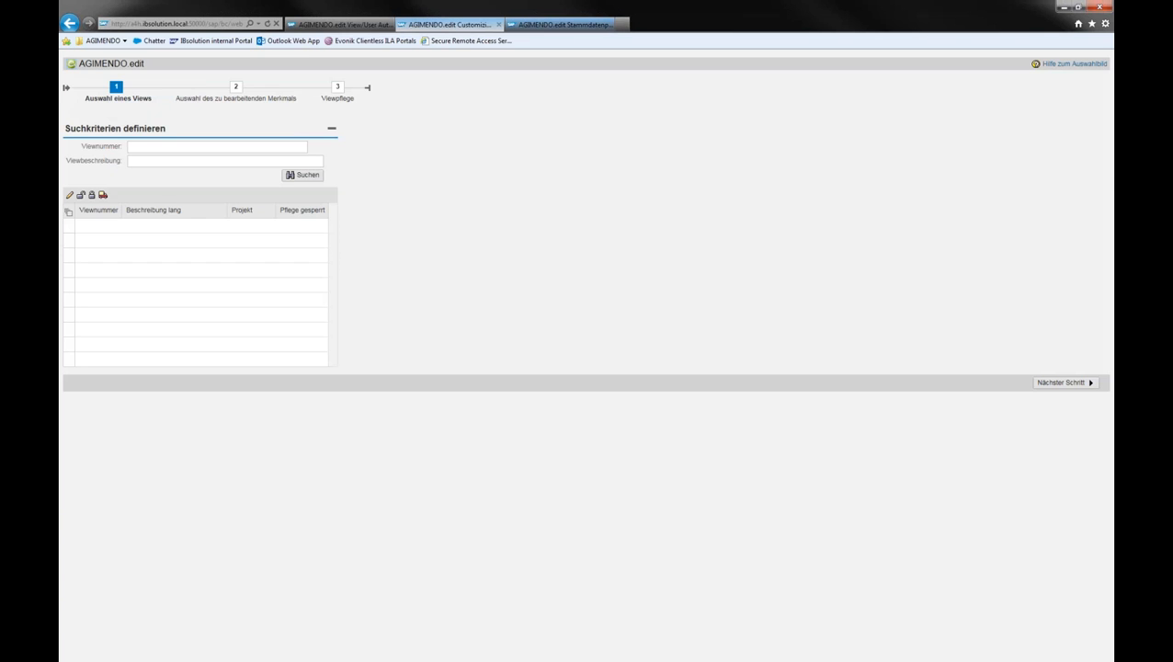
- Change the customizing wizard's sap-language parameter to en and load the page in English
{"action": "key", "text": "alt+d"}
{"action": "key", "text": "End"}
{"action": "key", "text": "BackSpace"}
{"action": "key", "text": "BackSpace"}
{"action": "type", "text": "en"}
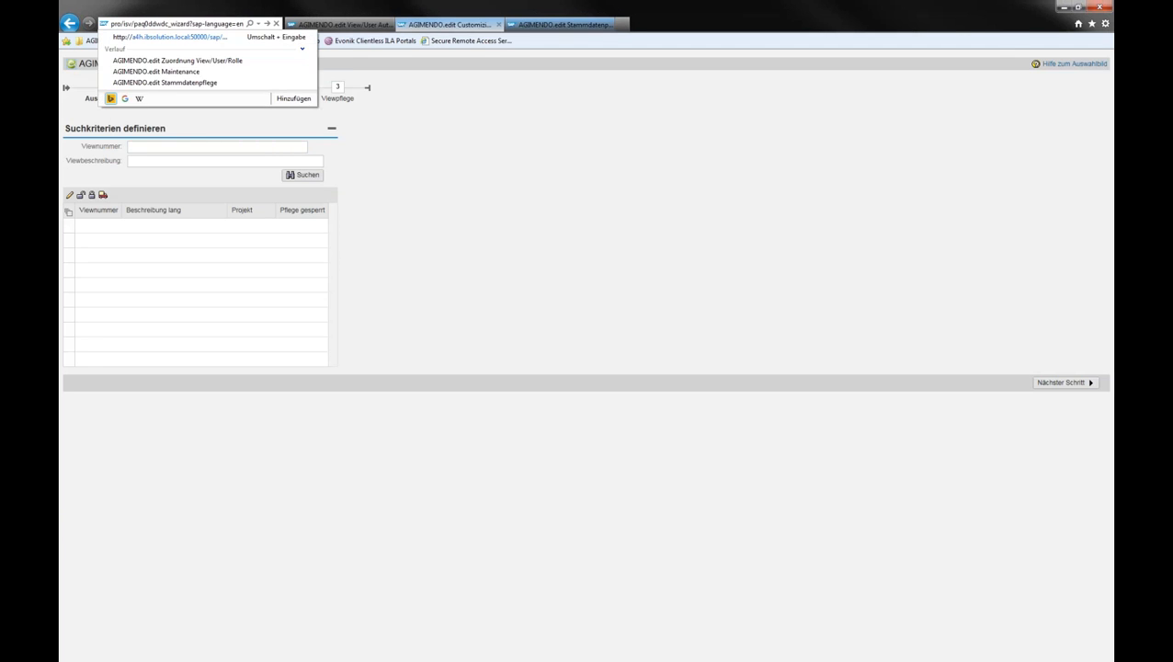
{"action": "key", "text": "Return"}
- Find view 97 in the customizing wizard and open its characteristic ZXLSXDEMO for view maintenance
{"action": "left_click", "coordinate": [163, 162]}
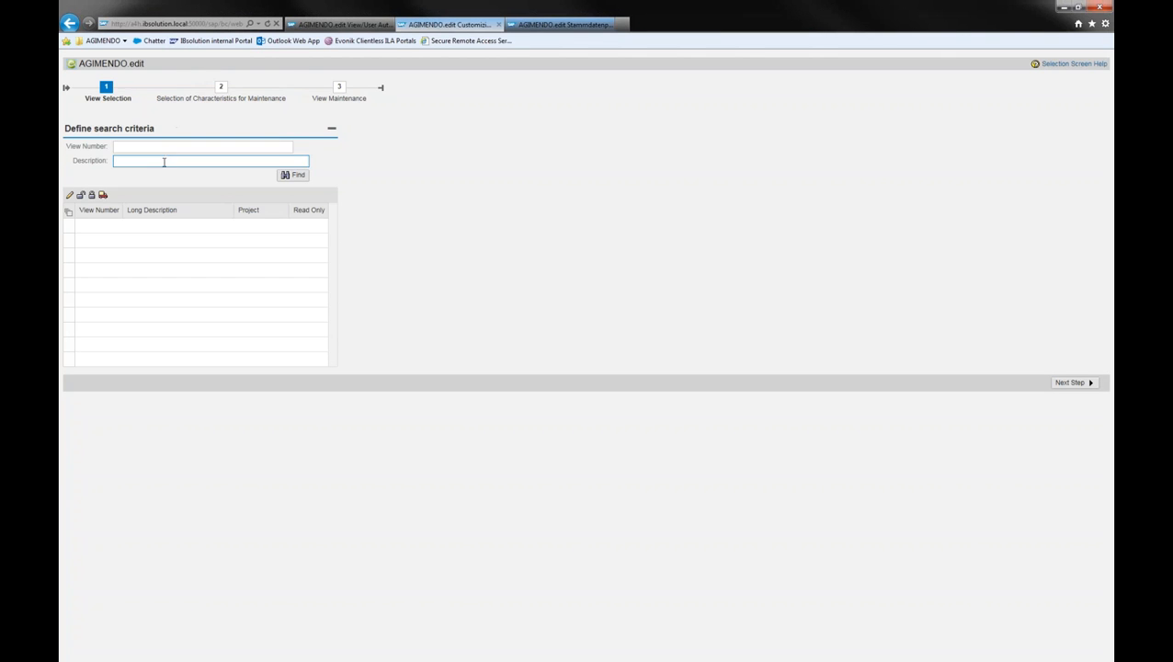
{"action": "left_click", "coordinate": [158, 150]}
{"action": "type", "text": "97"}
{"action": "key", "text": "Return"}
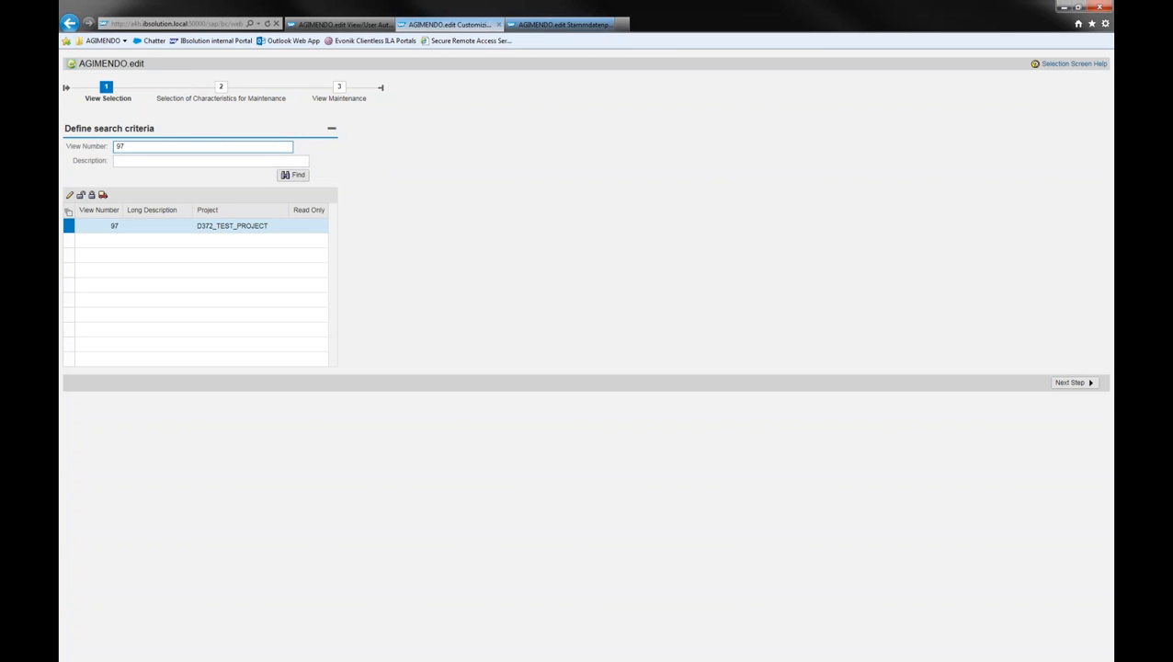
{"action": "left_click", "coordinate": [102, 230]}
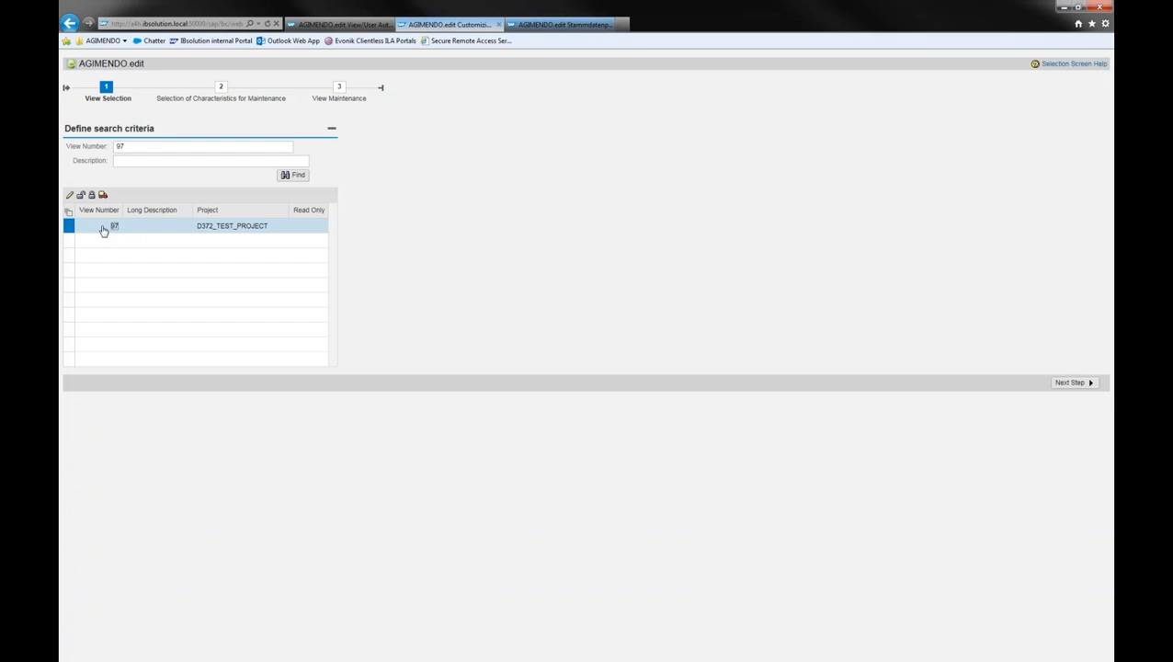
{"action": "left_click", "coordinate": [1081, 388]}
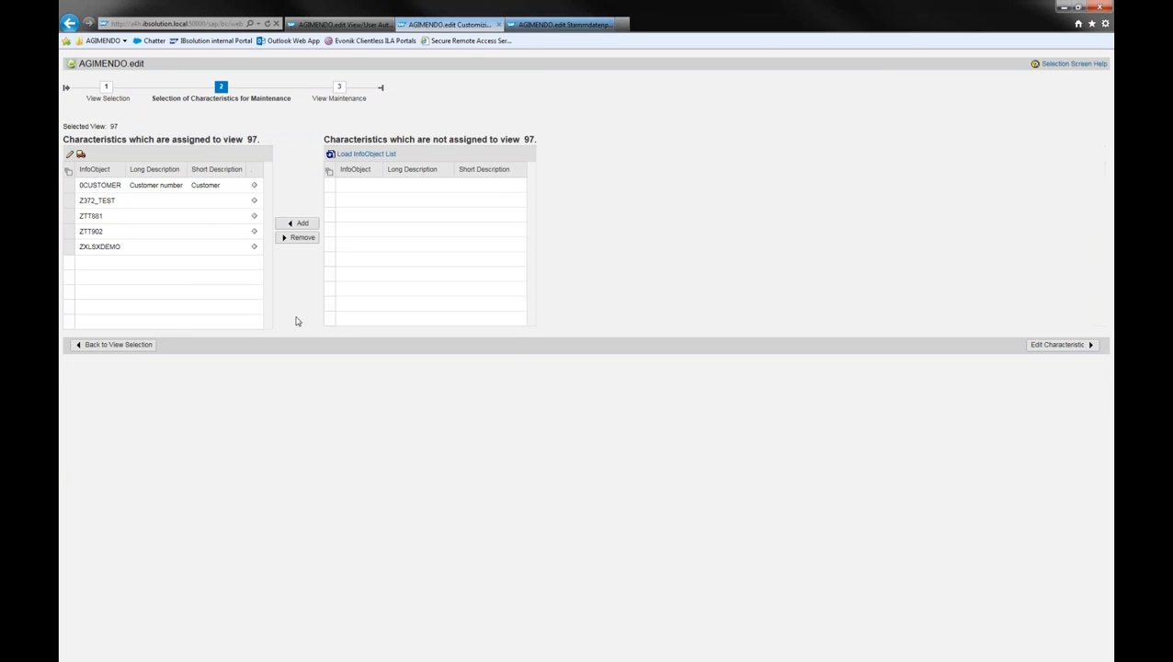
{"action": "left_click", "coordinate": [70, 246]}
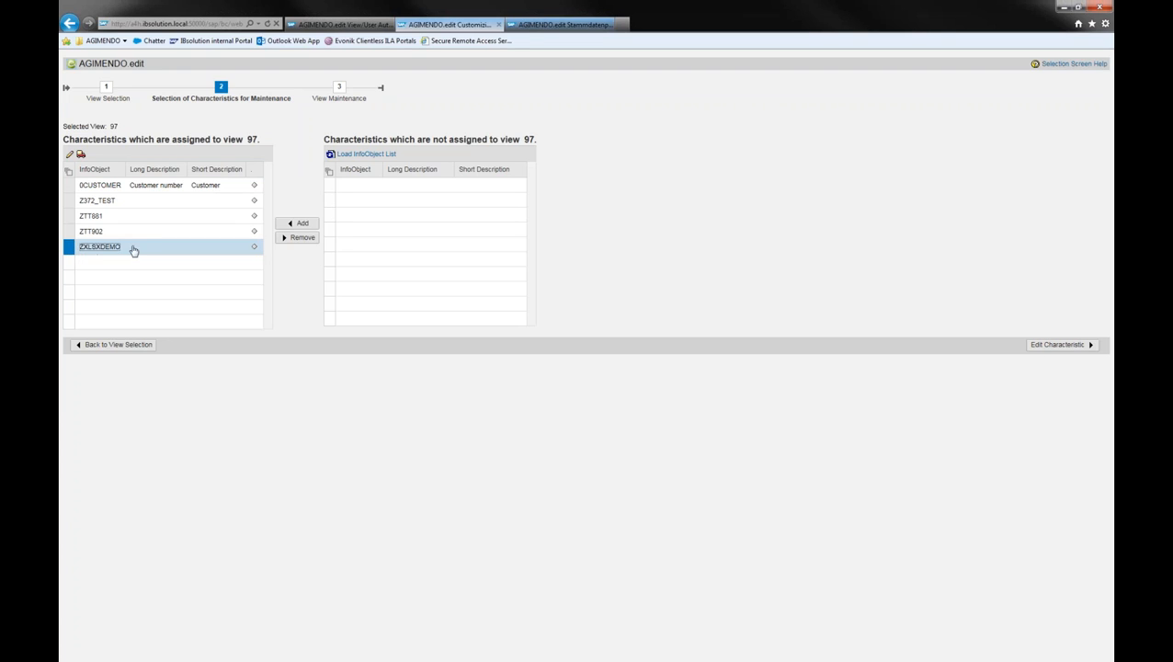
{"action": "left_click", "coordinate": [1069, 347]}
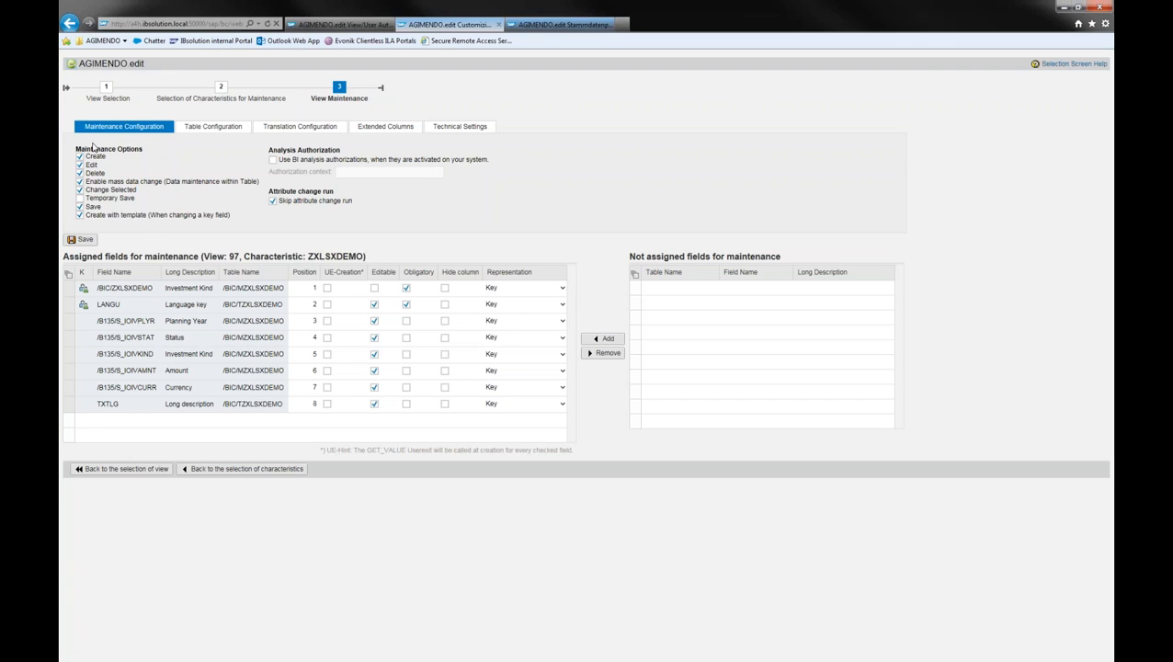
- Examine ZXLSXDEMO's maintenance, table, translation, extended column and technical settings, plus the Planning Year field's representation options
{"action": "left_click_drag", "start_coordinate": [77, 147], "coordinate": [140, 154]}
{"action": "left_click", "coordinate": [149, 155]}
{"action": "left_click", "coordinate": [204, 129]}
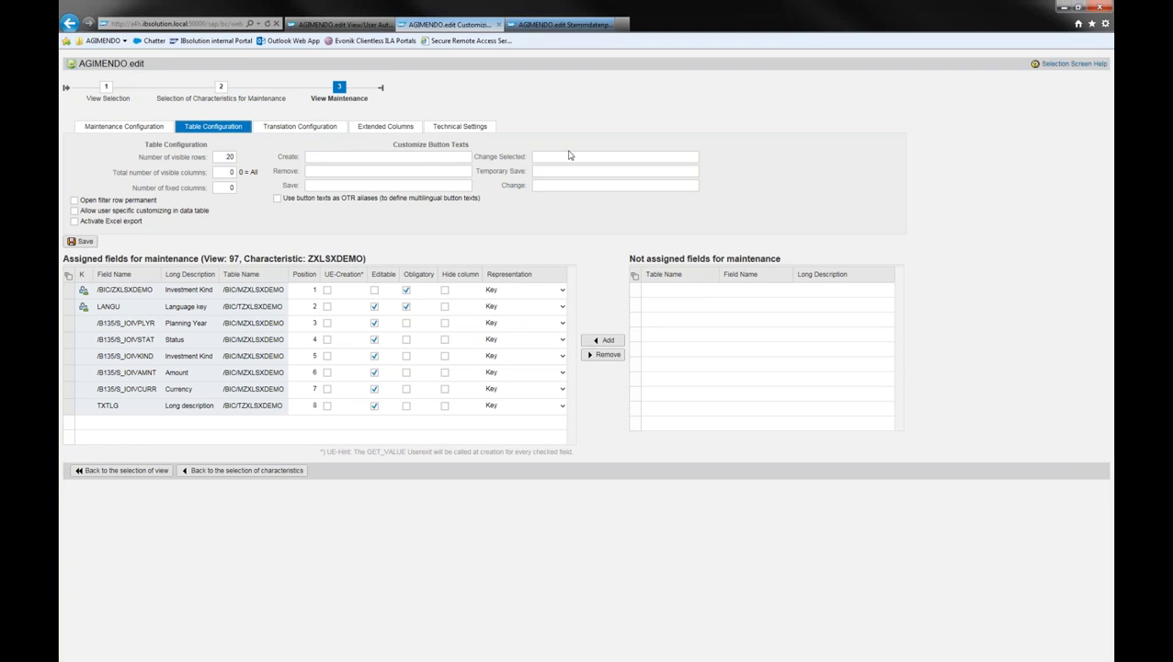
{"action": "left_click", "coordinate": [318, 130]}
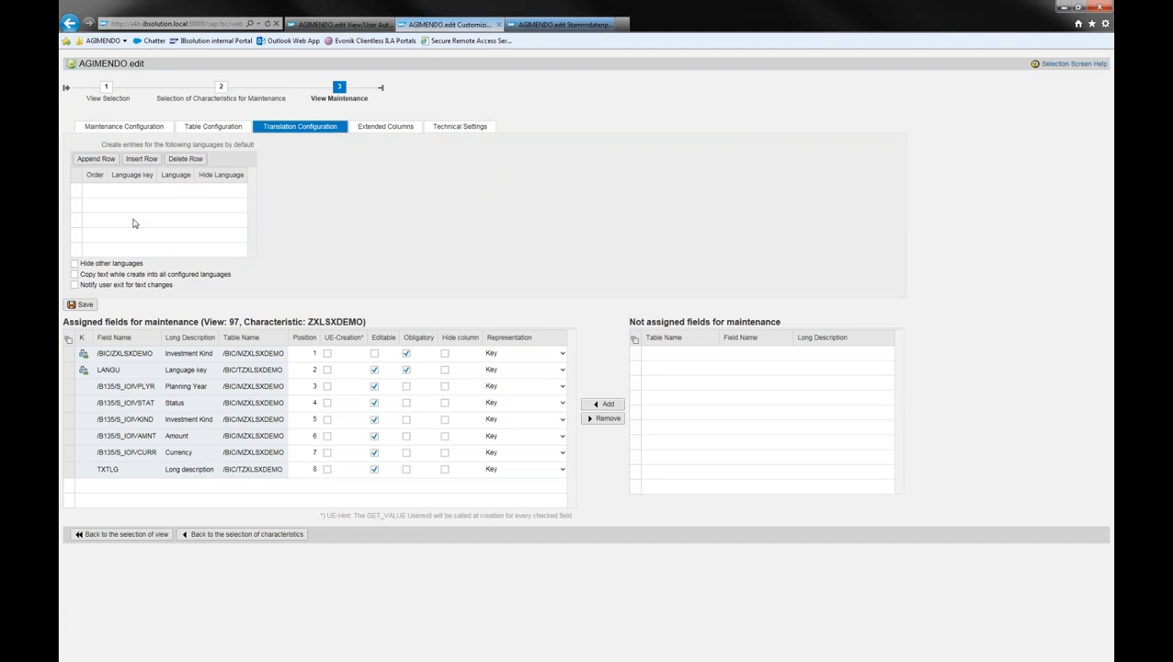
{"action": "left_click", "coordinate": [371, 131]}
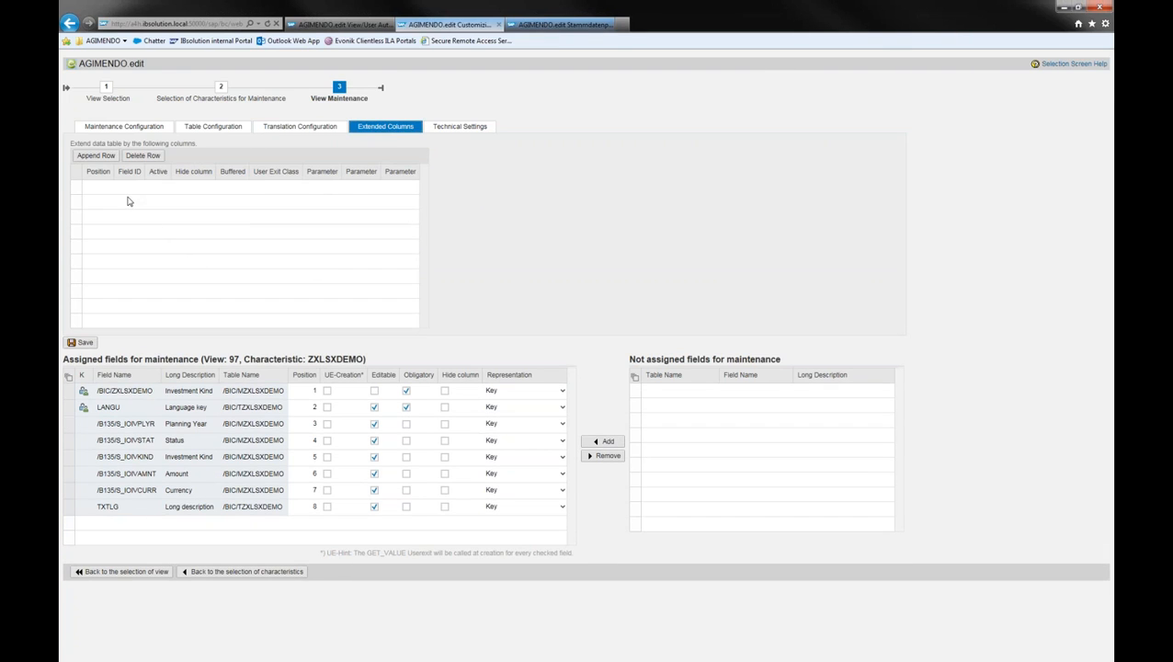
{"action": "left_click", "coordinate": [469, 128]}
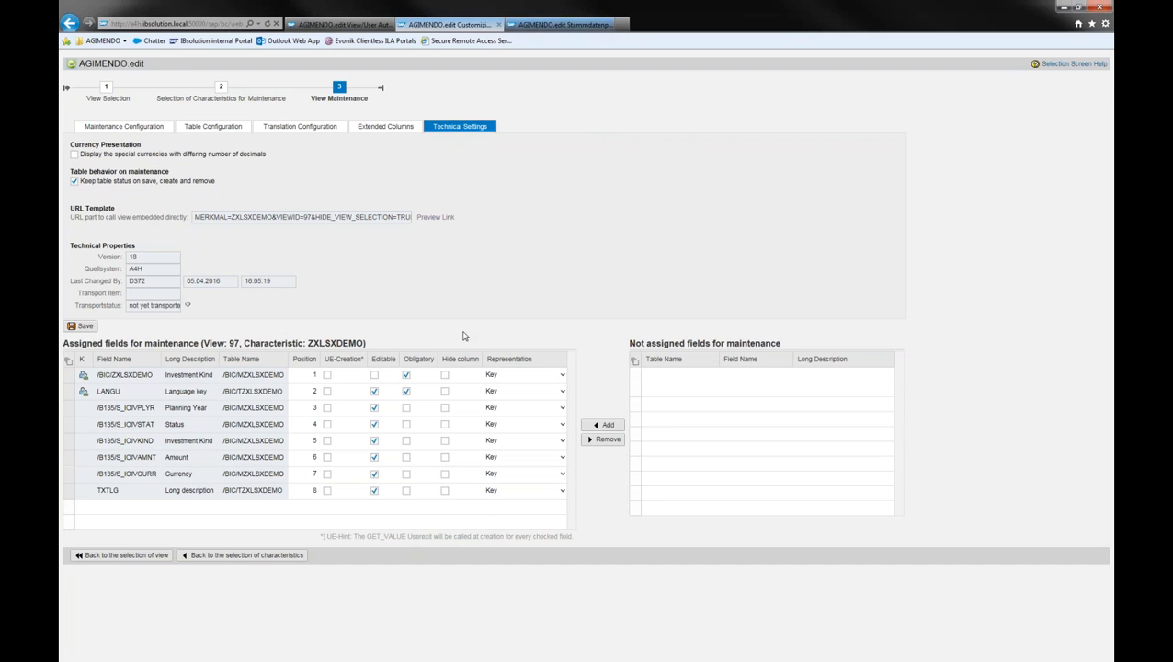
{"action": "left_click", "coordinate": [562, 409]}
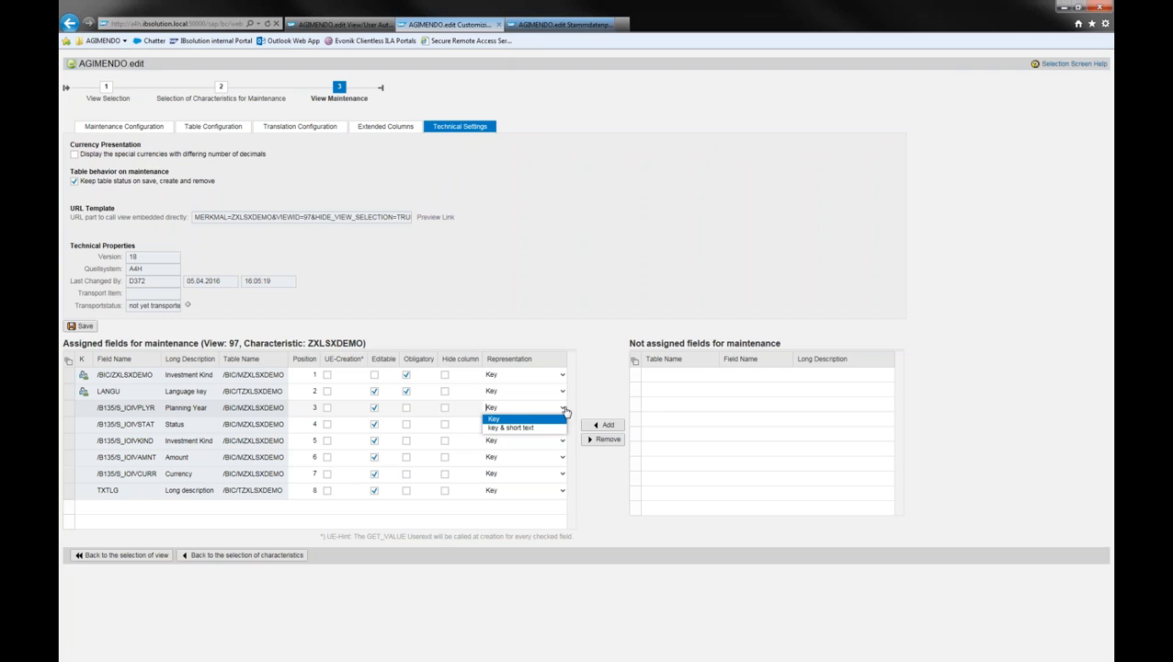
{"action": "left_click", "coordinate": [564, 410]}
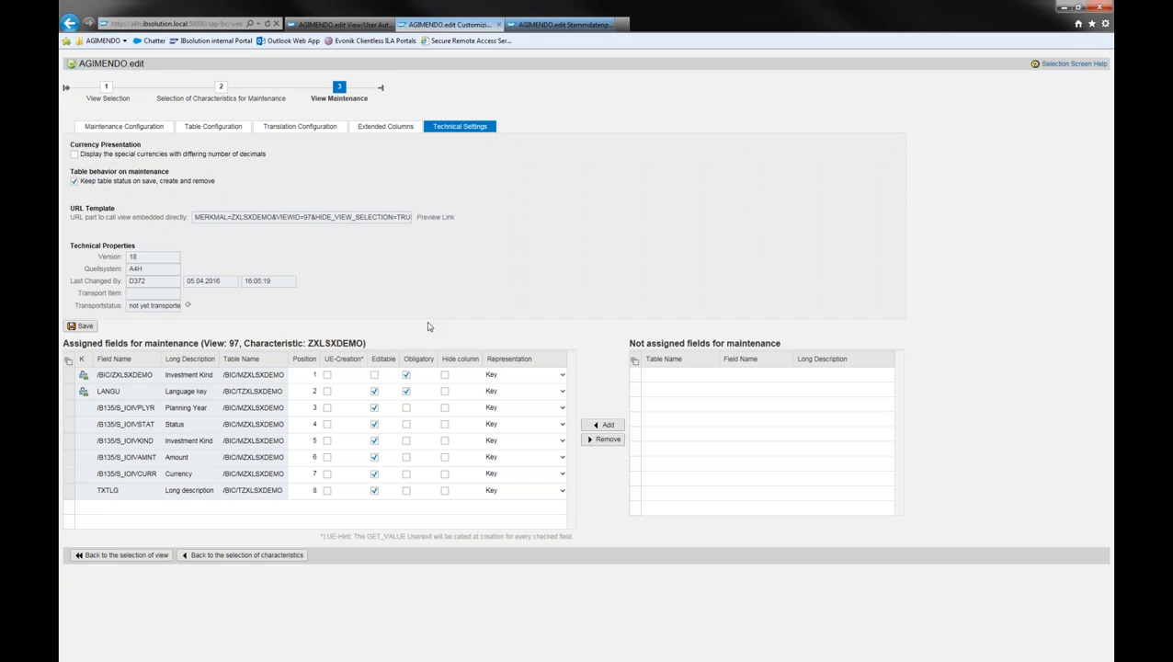
- Preview the embedded maintenance view of ZXLSXDEMO and compare it with the German master data page and the field configuration
{"action": "left_click", "coordinate": [439, 218]}
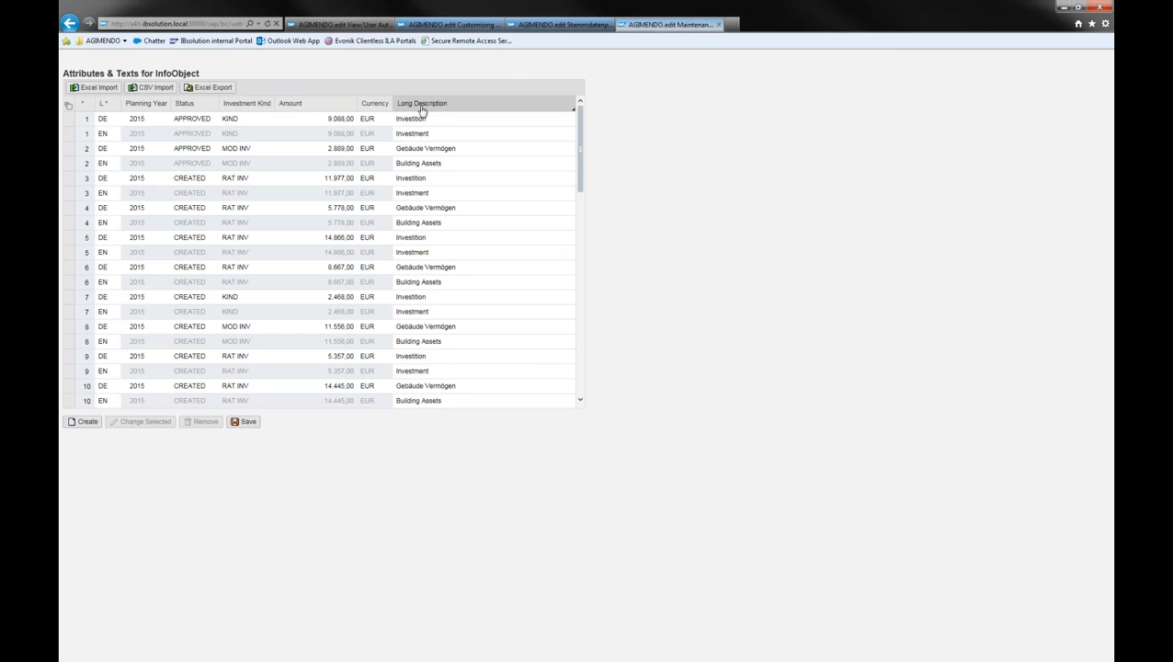
{"action": "left_click", "coordinate": [568, 23]}
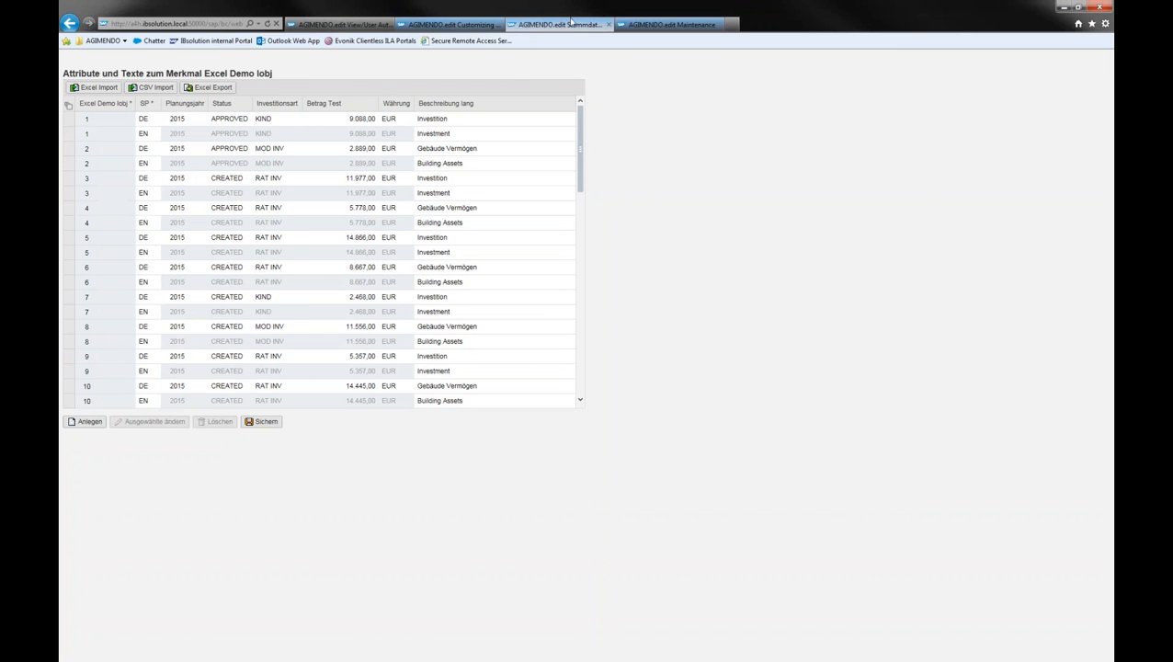
{"action": "left_click", "coordinate": [447, 23]}
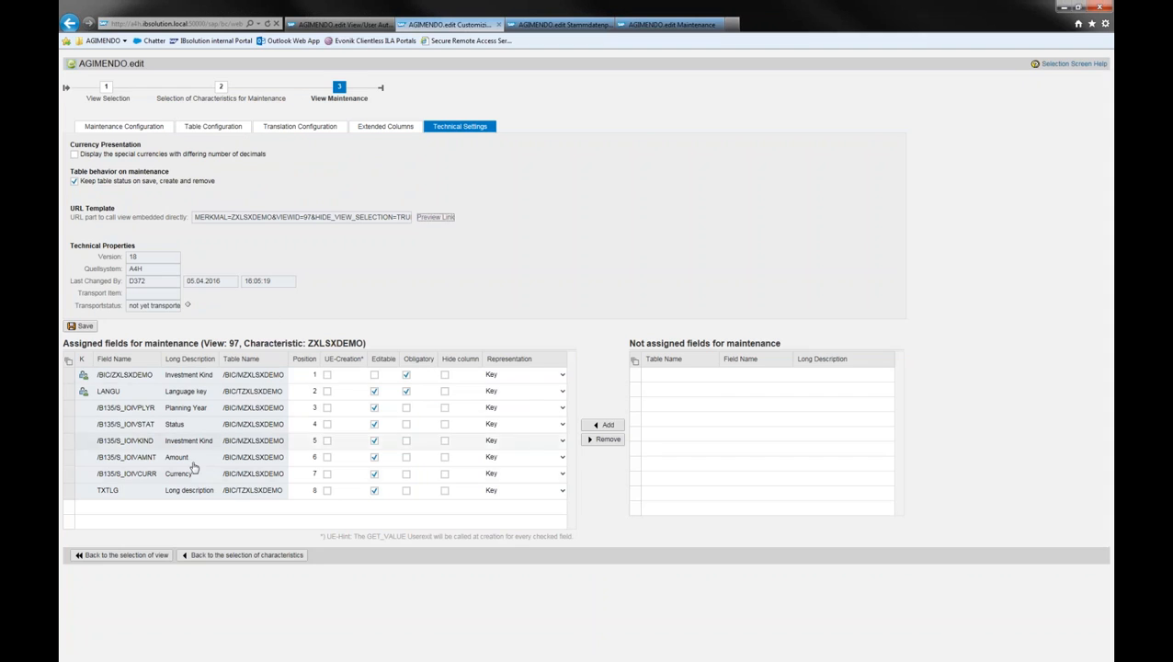
{"action": "left_click", "coordinate": [562, 24]}
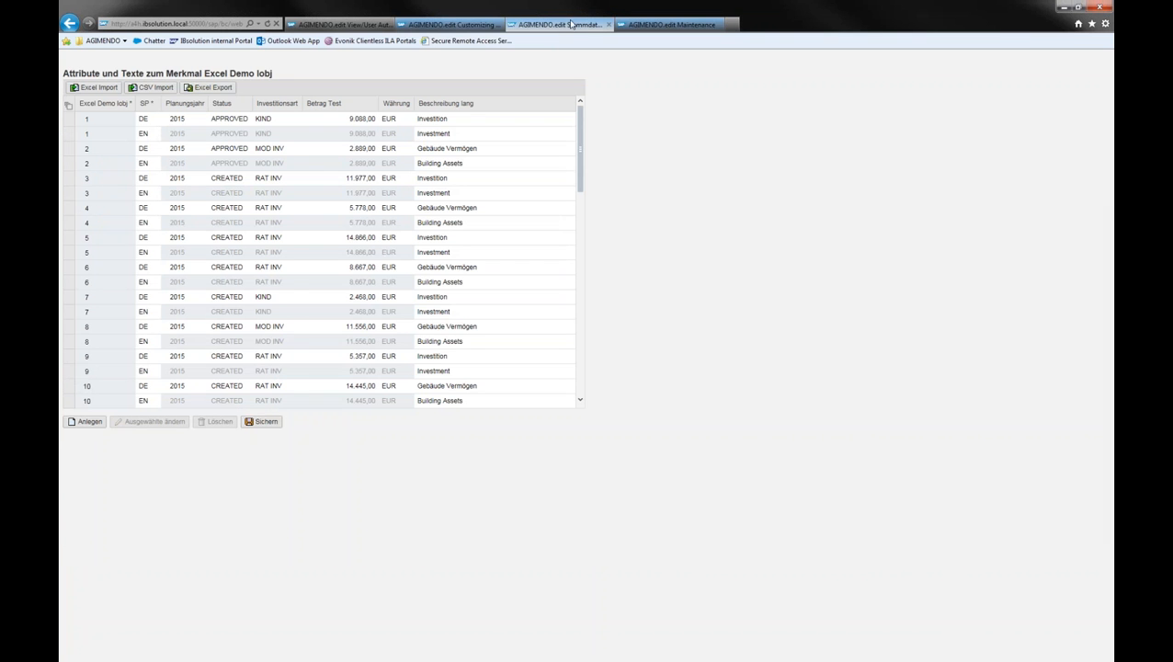
- Close the German master data page and return to the English maintenance view of the characteristic
{"action": "left_click", "coordinate": [665, 26]}
{"action": "middle_click", "coordinate": [571, 27]}
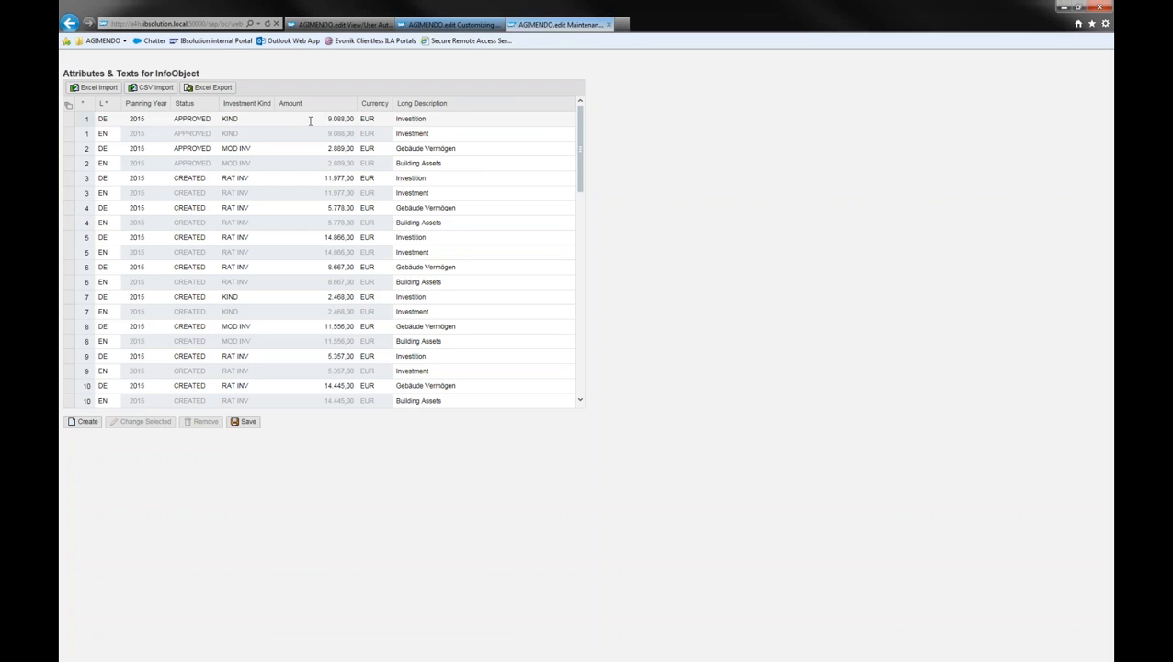
{"action": "double_click", "coordinate": [136, 119]}
{"action": "left_click", "coordinate": [330, 91]}
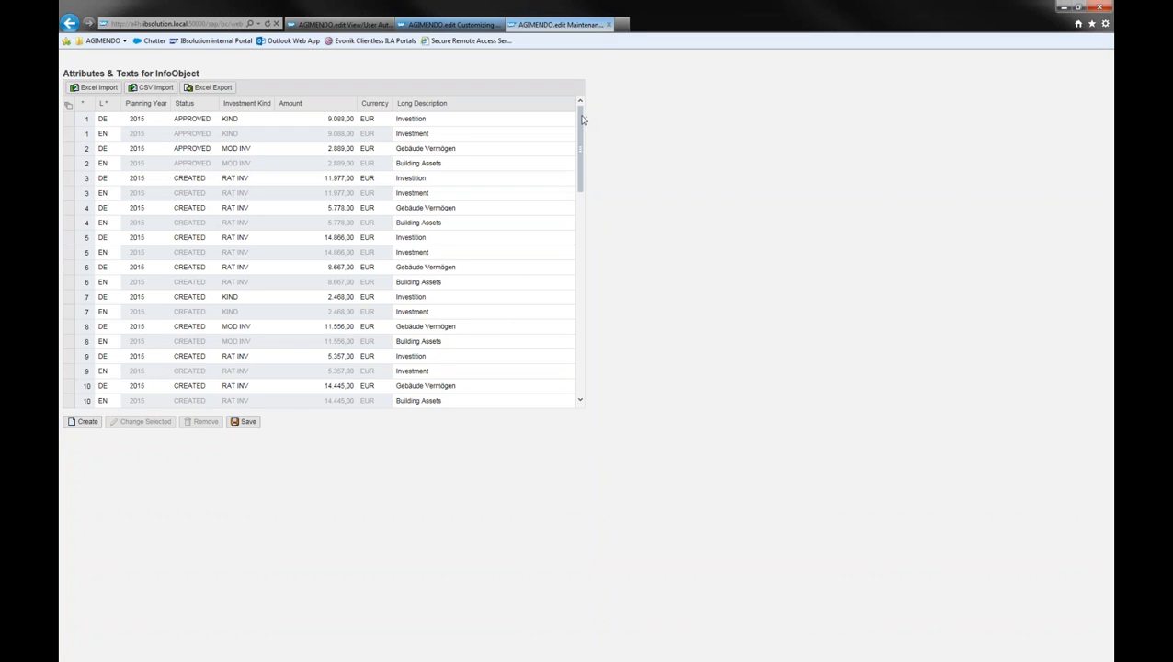
- Start a new master data entry with key 0034, language key EN and planning year 2015
{"action": "left_click_drag", "start_coordinate": [581, 121], "coordinate": [549, 373]}
{"action": "left_click", "coordinate": [87, 422]}
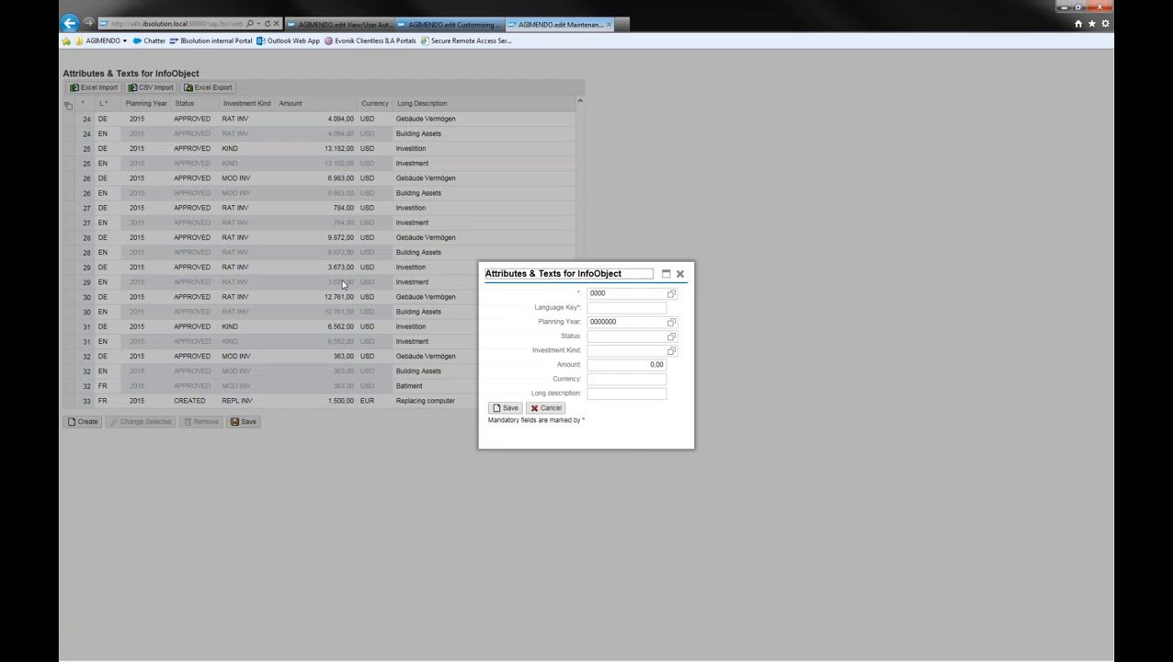
{"action": "left_click_drag", "start_coordinate": [623, 294], "coordinate": [555, 288]}
{"action": "type", "text": "0034"}
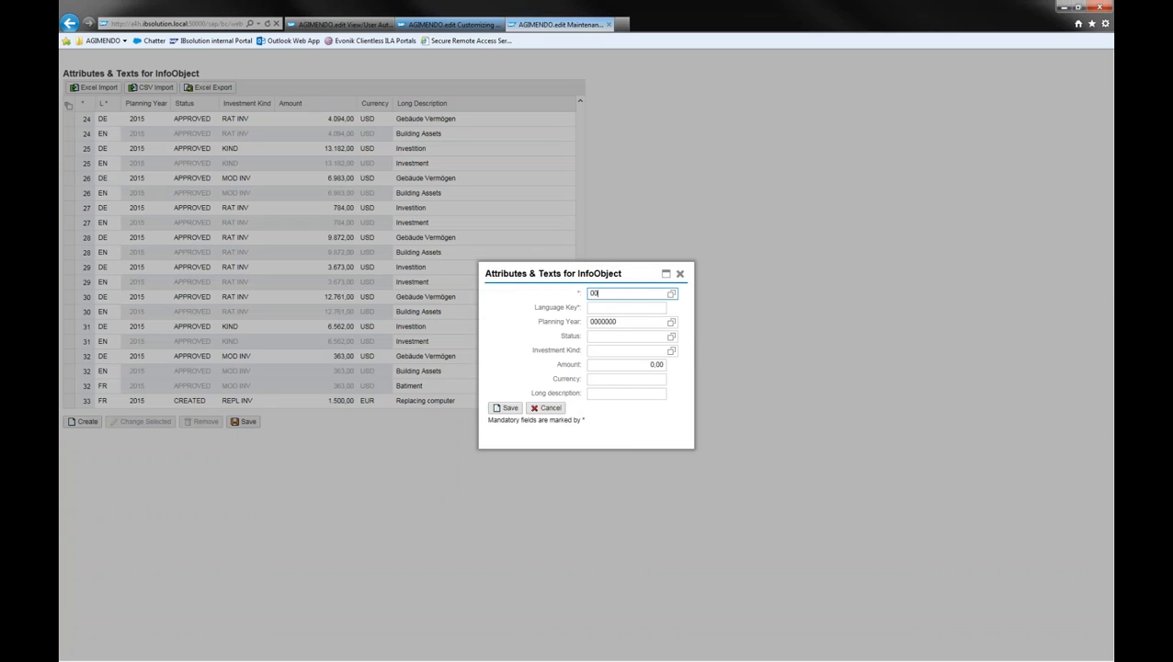
{"action": "key", "text": "Tab"}
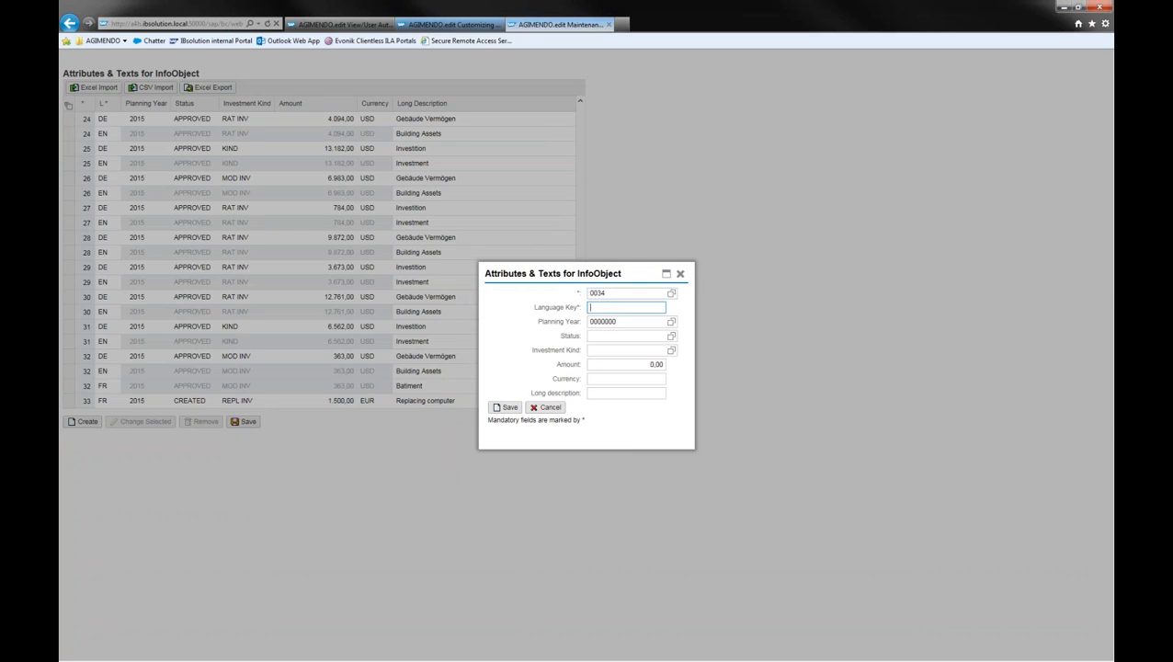
{"action": "type", "text": "EN"}
{"action": "key", "text": "Tab"}
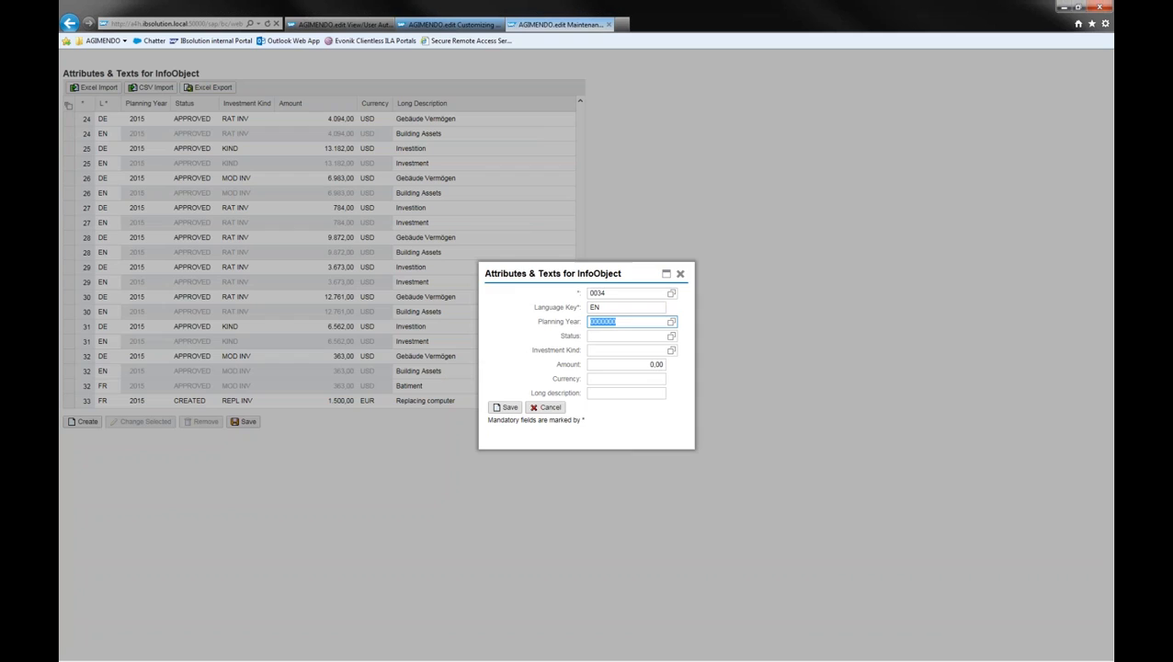
{"action": "type", "text": "2015"}
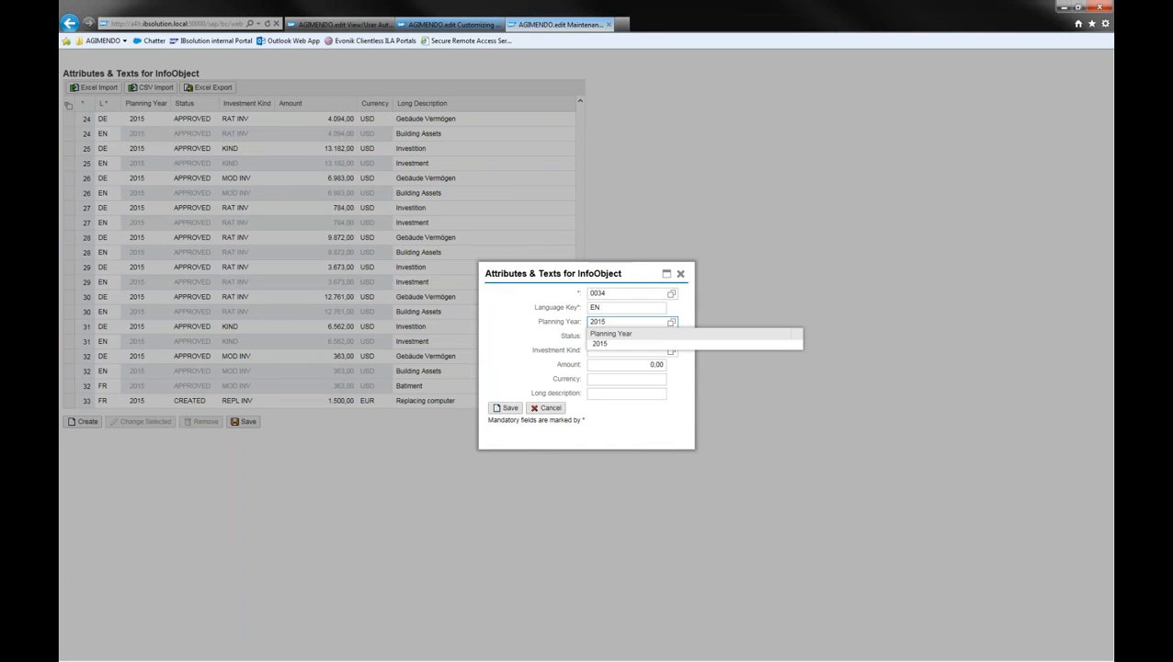
- Set the new entry's status to CREATED and pick the same value from the Status value help
{"action": "key", "text": "Tab"}
{"action": "type", "text": "CREATED"}
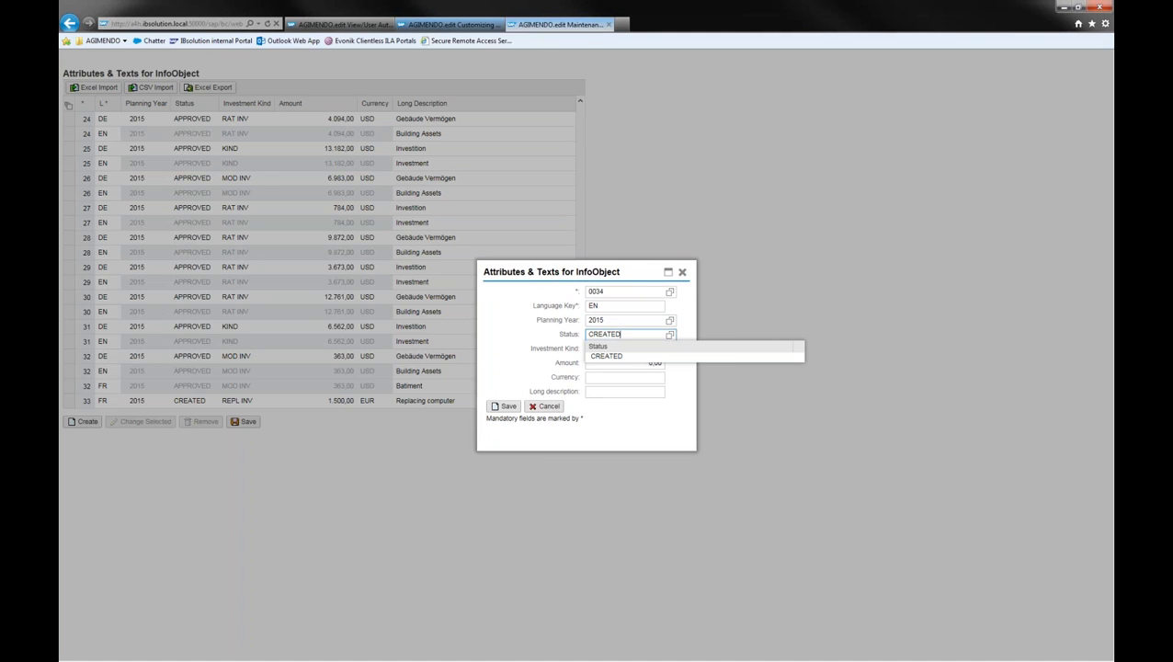
{"action": "left_click", "coordinate": [669, 334]}
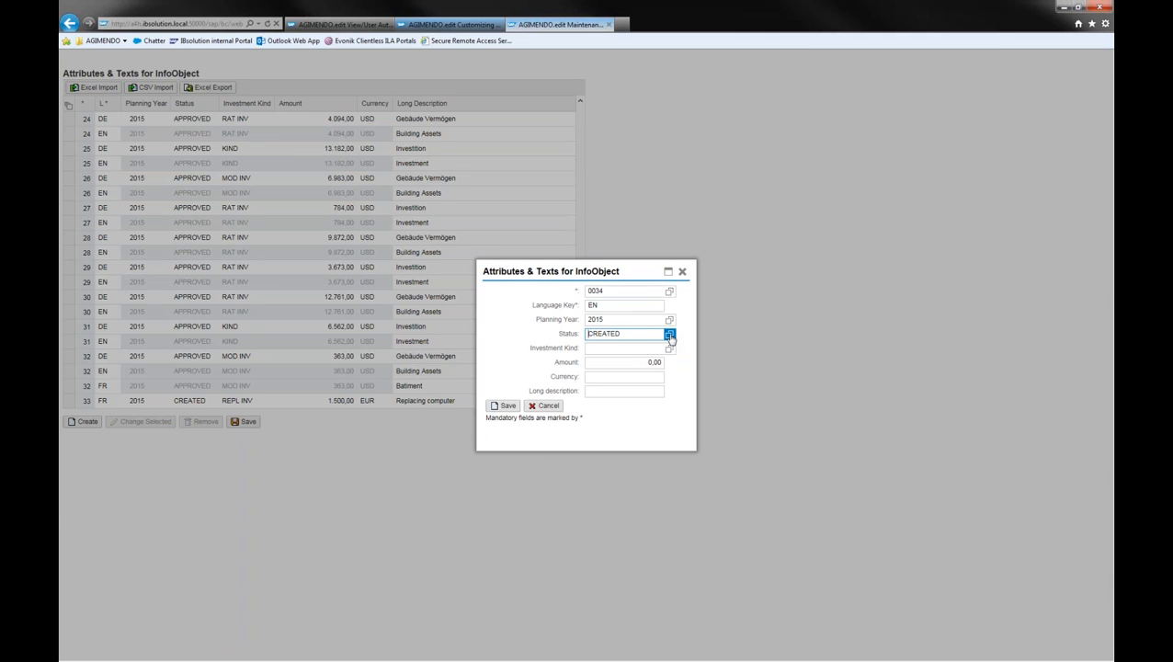
{"action": "left_click", "coordinate": [669, 335]}
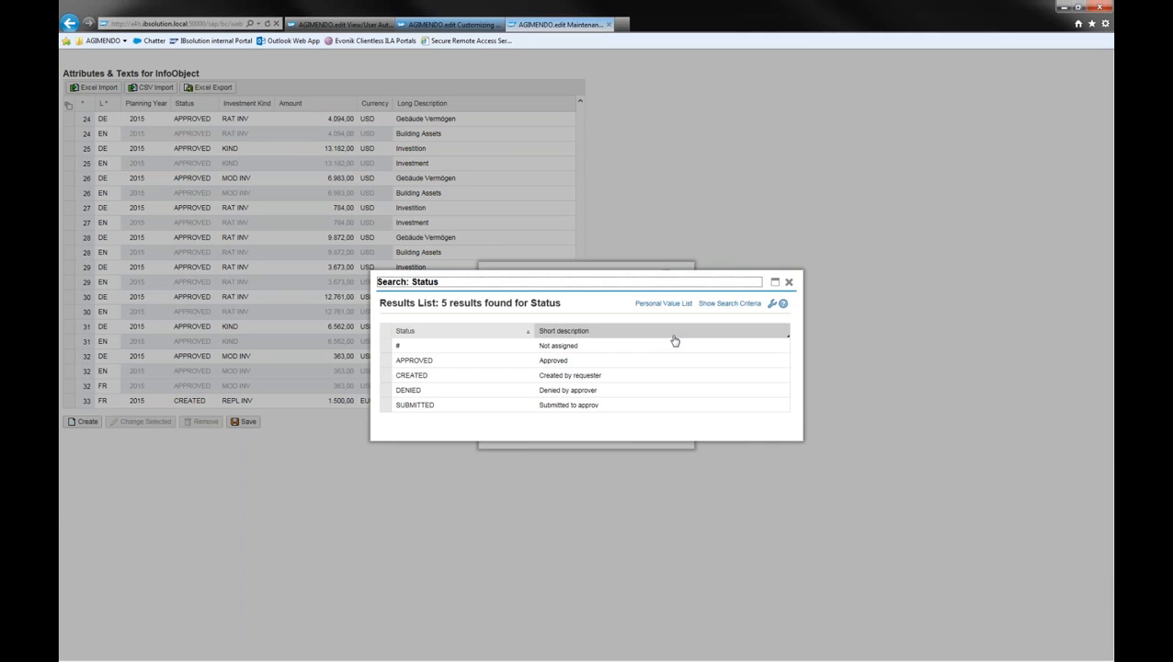
{"action": "left_click_drag", "start_coordinate": [624, 282], "coordinate": [747, 114]}
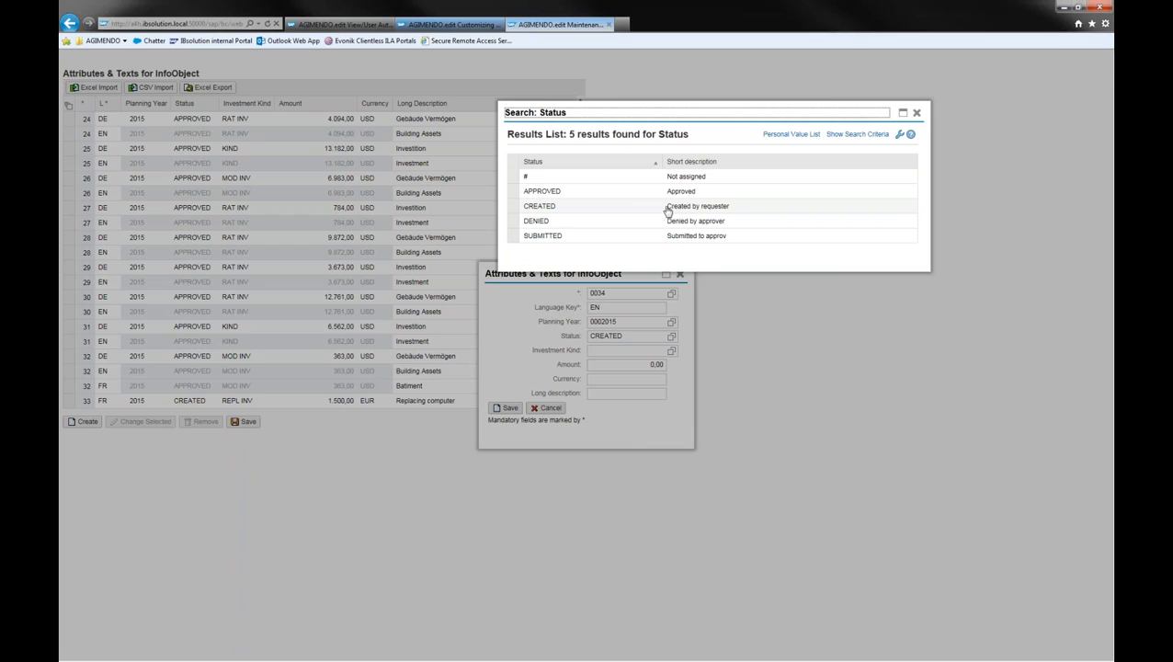
{"action": "left_click", "coordinate": [635, 210]}
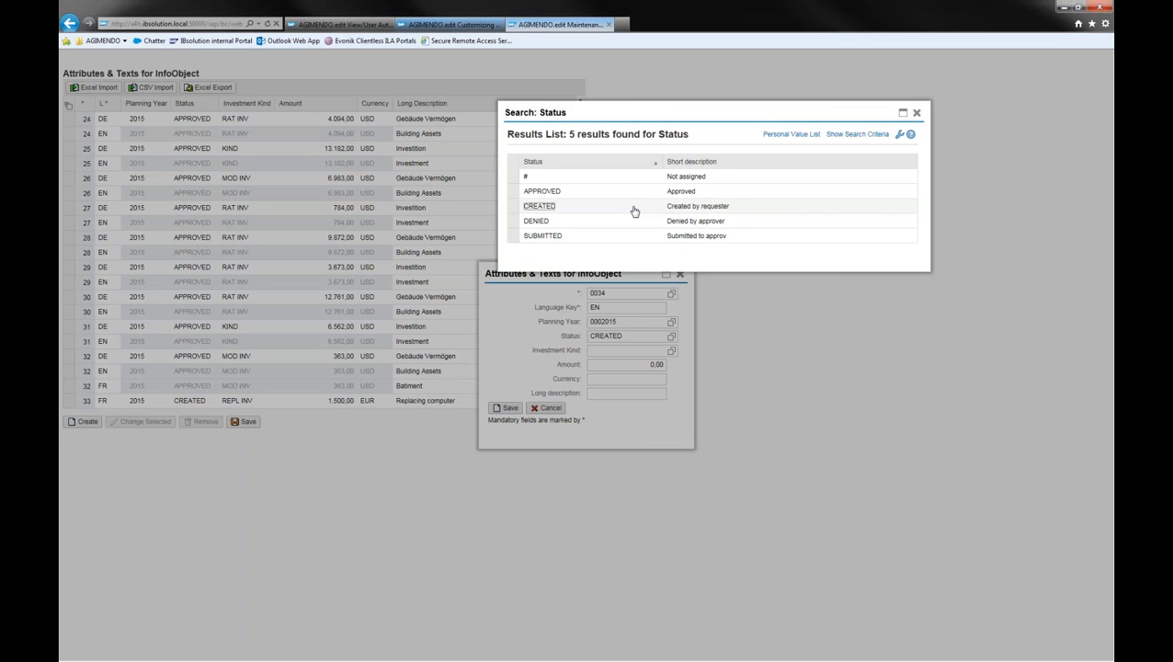
- Choose REPL INV from the Investment Kind value help and set the amount to 2000 with currency EUR
{"action": "left_click", "coordinate": [604, 351]}
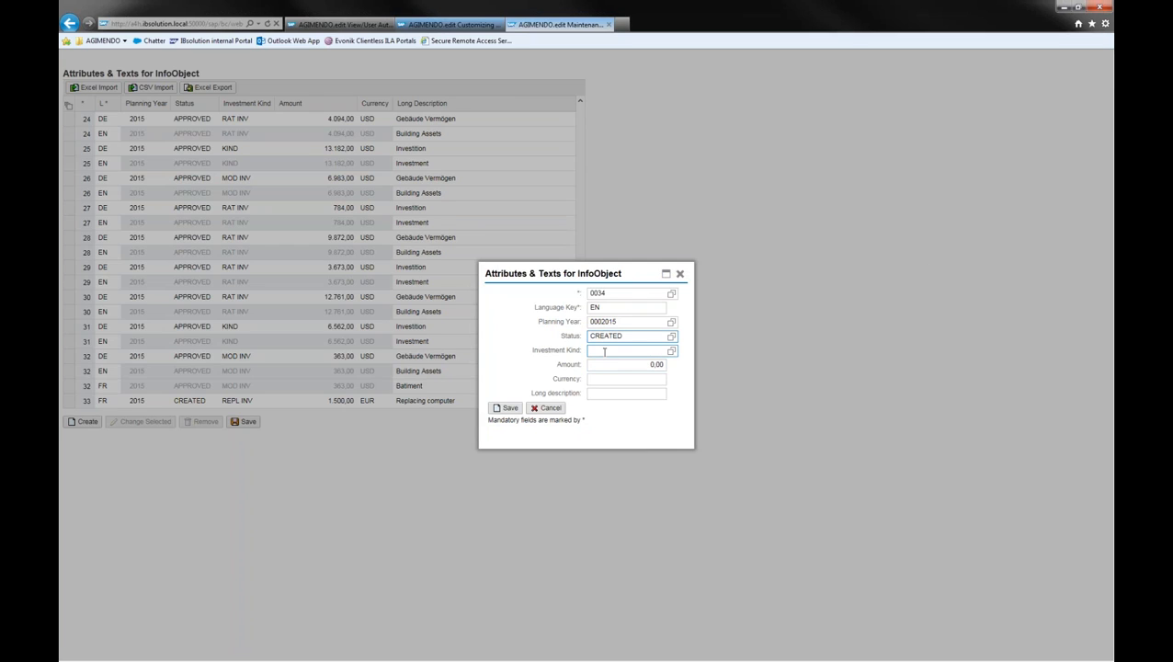
{"action": "left_click", "coordinate": [671, 351]}
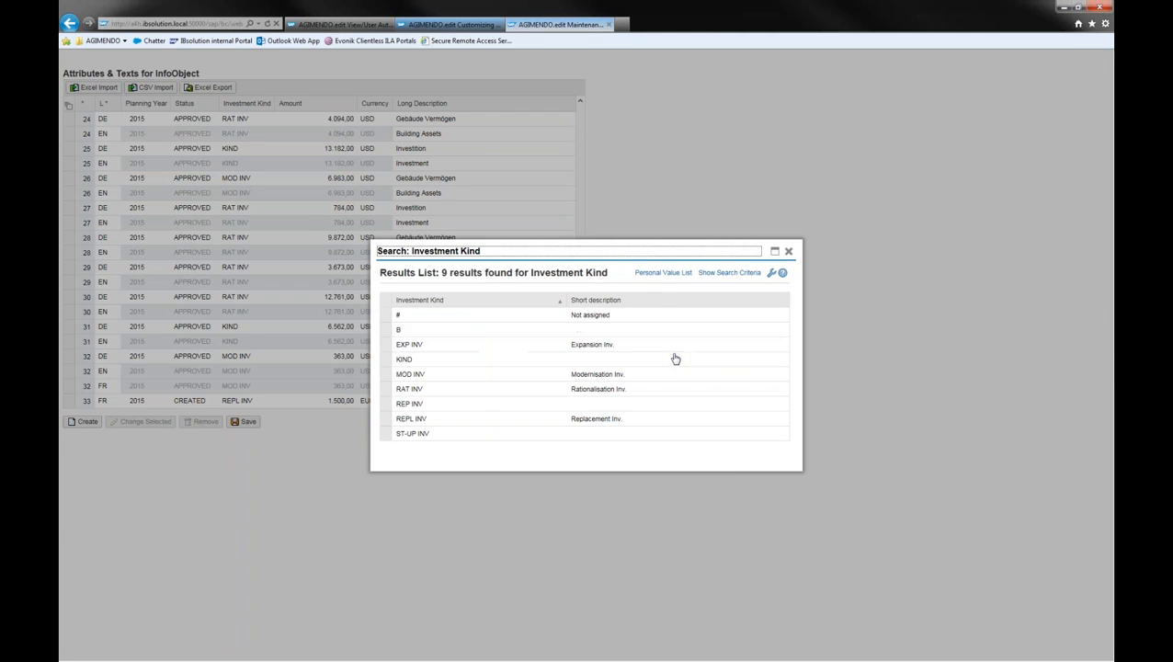
{"action": "left_click", "coordinate": [509, 420]}
{"action": "left_click", "coordinate": [625, 364]}
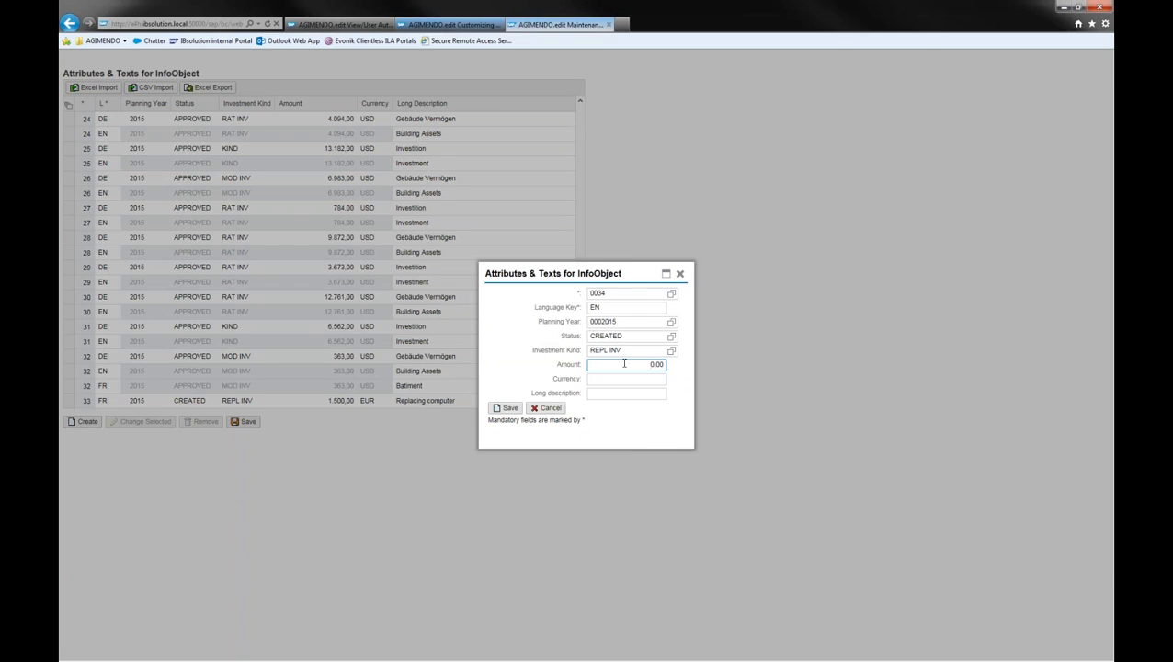
{"action": "type", "text": "200"}
{"action": "key", "text": "Tab"}
{"action": "type", "text": "EUR"}
{"action": "key", "text": "Tab"}
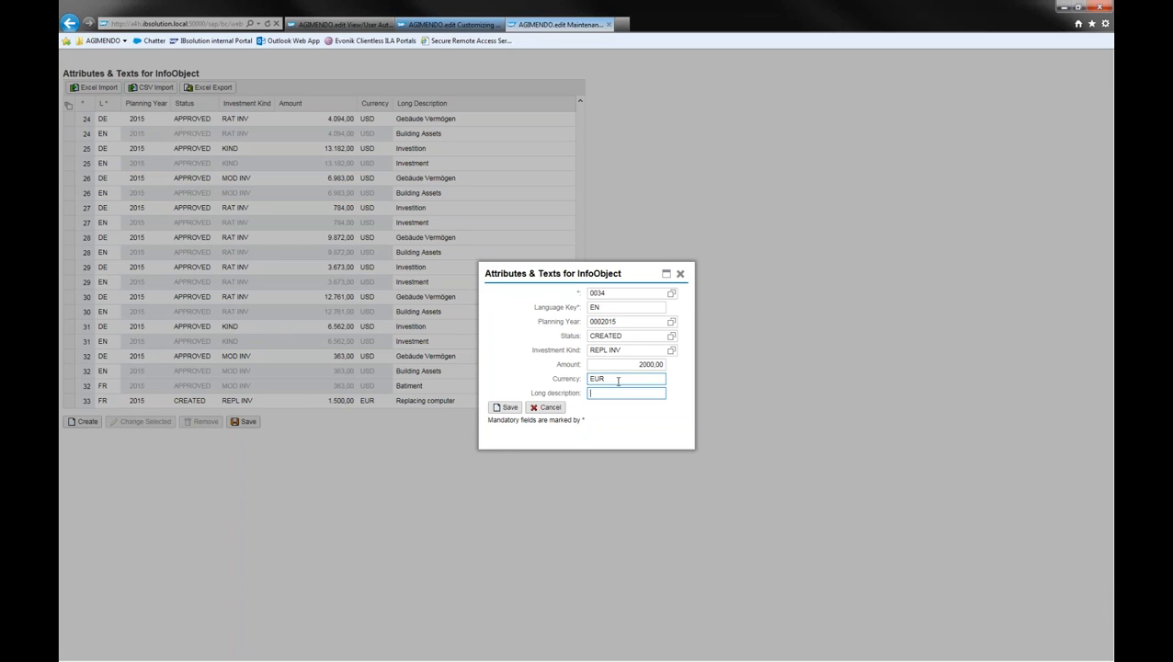
- Enter "New mobile phones" as the long description and save the new entry into the table
{"action": "type", "text": "ew mbile"}
{"action": "key", "text": "BackSpace"}
{"action": "key", "text": "BackSpace"}
{"action": "key", "text": "BackSpace"}
{"action": "type", "text": "obile phones"}
{"action": "left_click", "coordinate": [502, 411]}
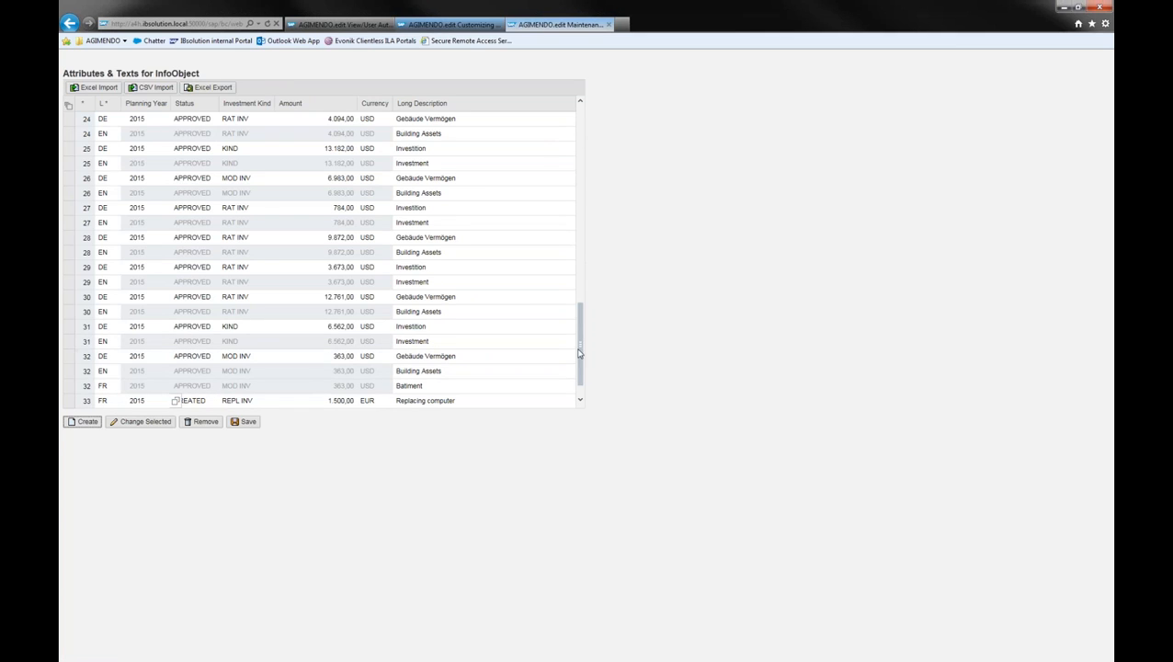
- Check the new entry at the end of the table and save the maintenance view's changes
{"action": "scroll", "coordinate": [577, 379], "scroll_direction": "down", "scroll_amount": 1}
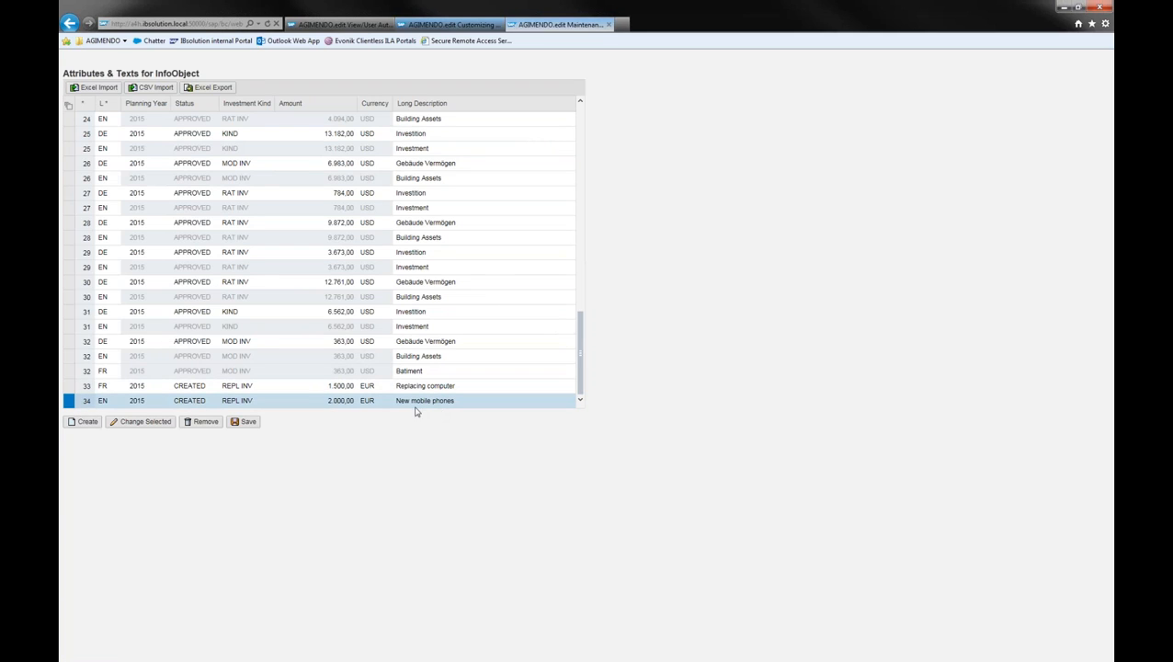
{"action": "left_click", "coordinate": [249, 427]}
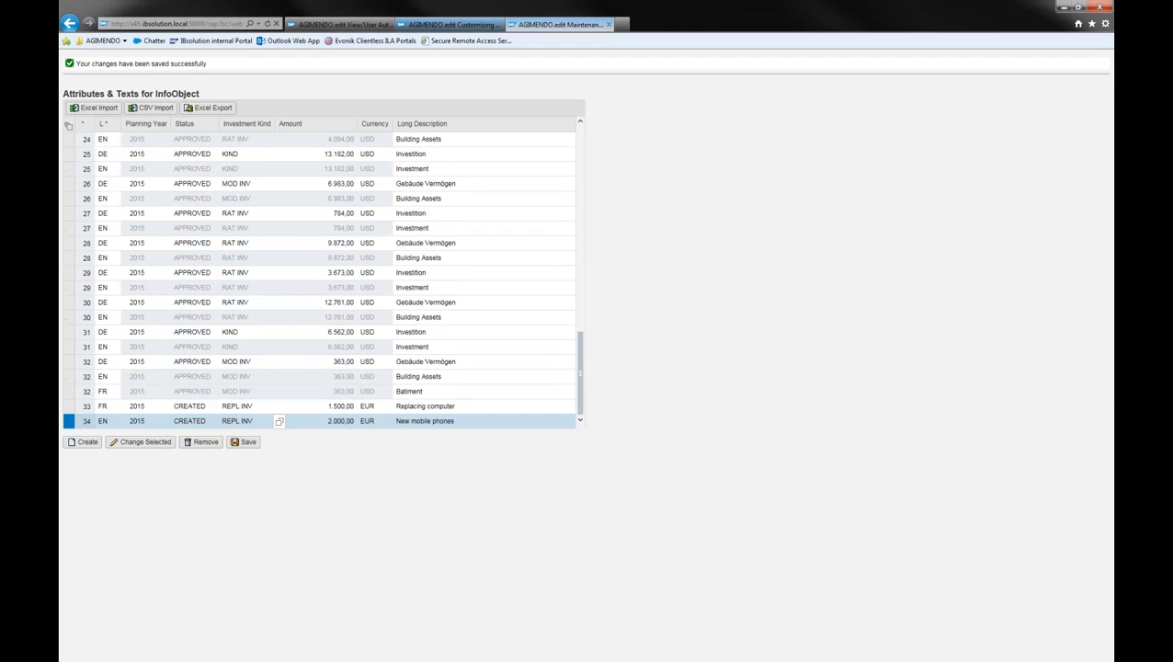
{"action": "left_click_drag", "start_coordinate": [75, 66], "coordinate": [212, 65]}
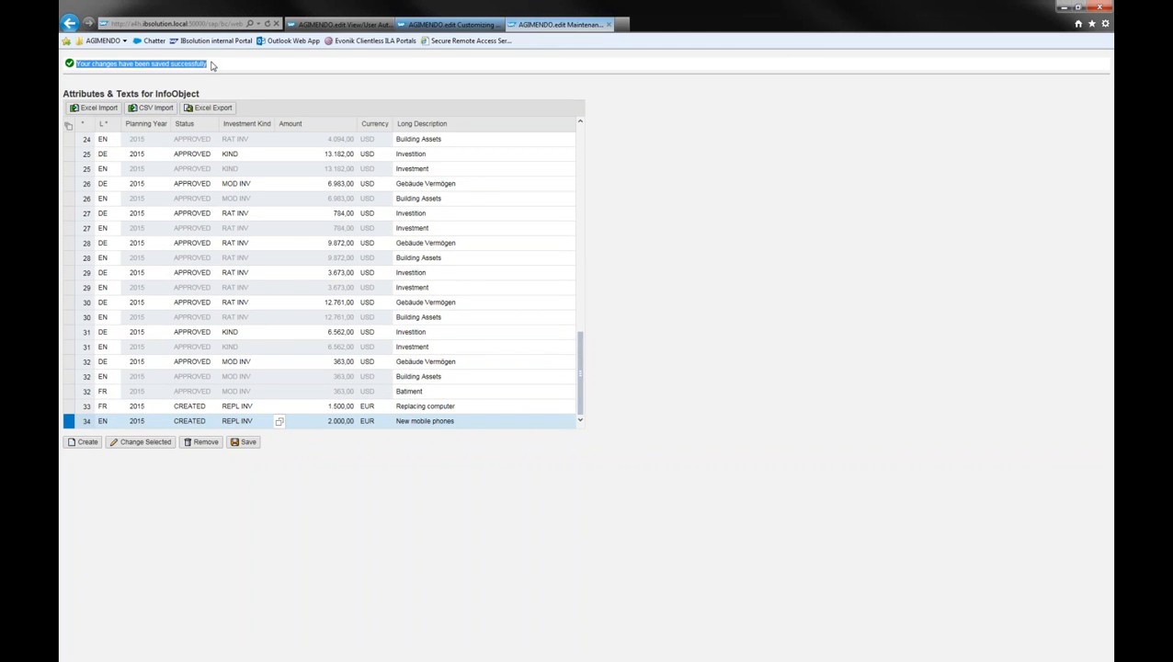
{"action": "left_click", "coordinate": [211, 65]}
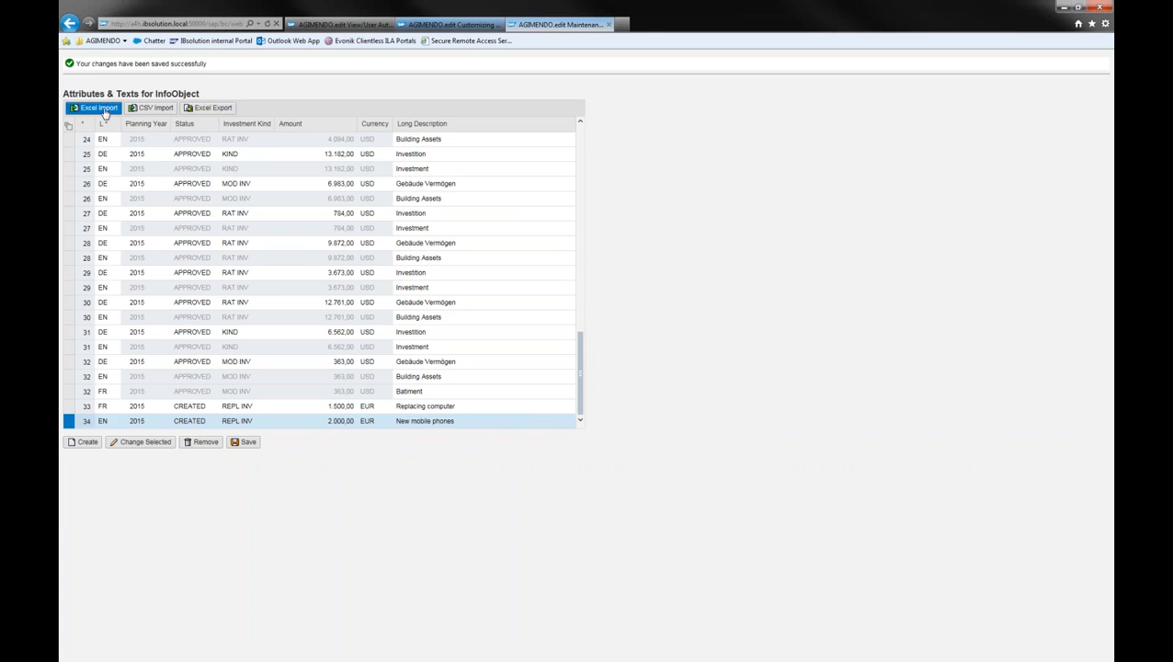
- Open the Excel import, show its advanced options and choose Demo_data.xlsx as the upload file
{"action": "left_click", "coordinate": [99, 108]}
{"action": "left_click_drag", "start_coordinate": [615, 250], "coordinate": [463, 97]}
{"action": "left_click_drag", "start_coordinate": [556, 314], "coordinate": [775, 432]}
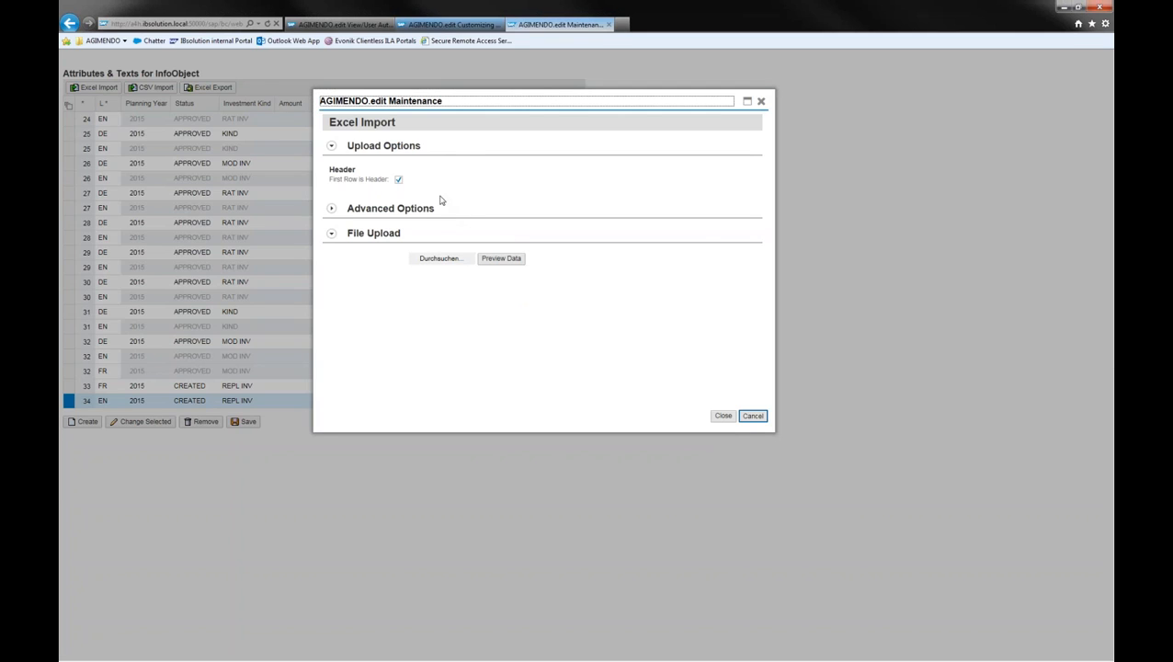
{"action": "left_click", "coordinate": [334, 209]}
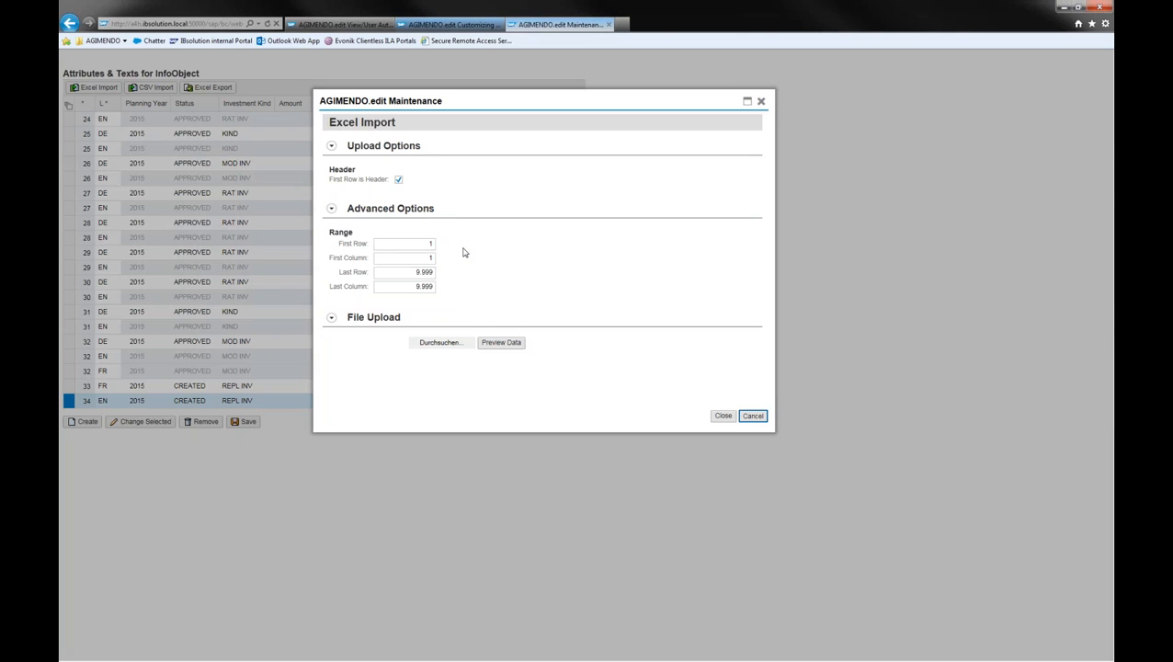
{"action": "left_click", "coordinate": [442, 344]}
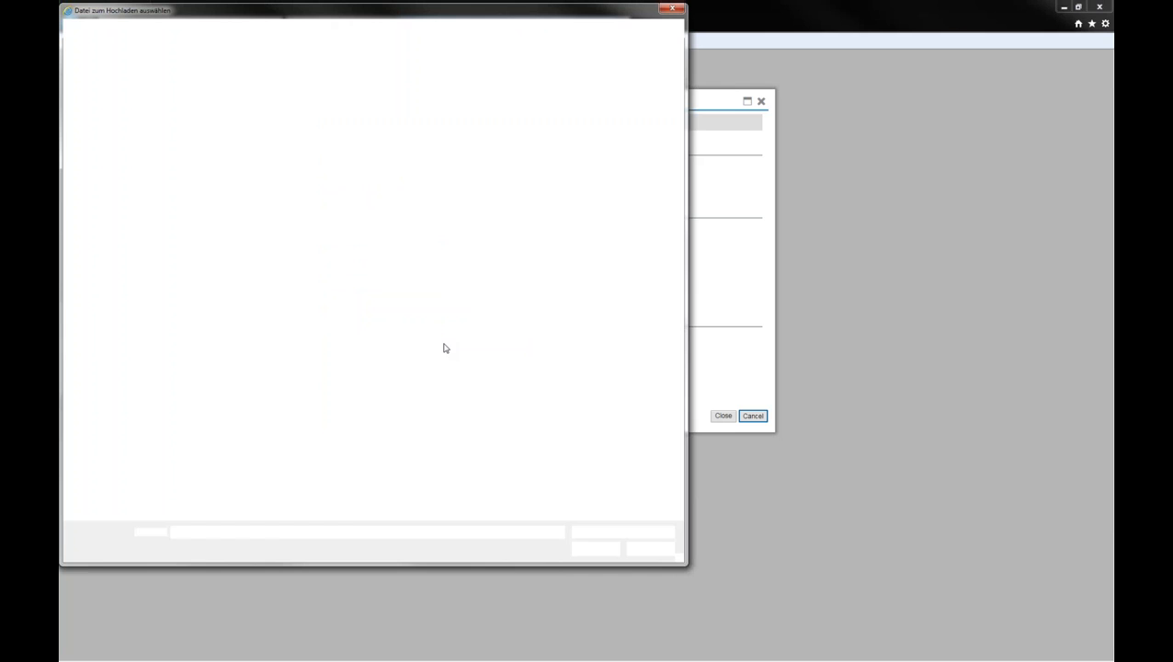
{"action": "left_click", "coordinate": [366, 159]}
{"action": "double_click", "coordinate": [361, 170]}
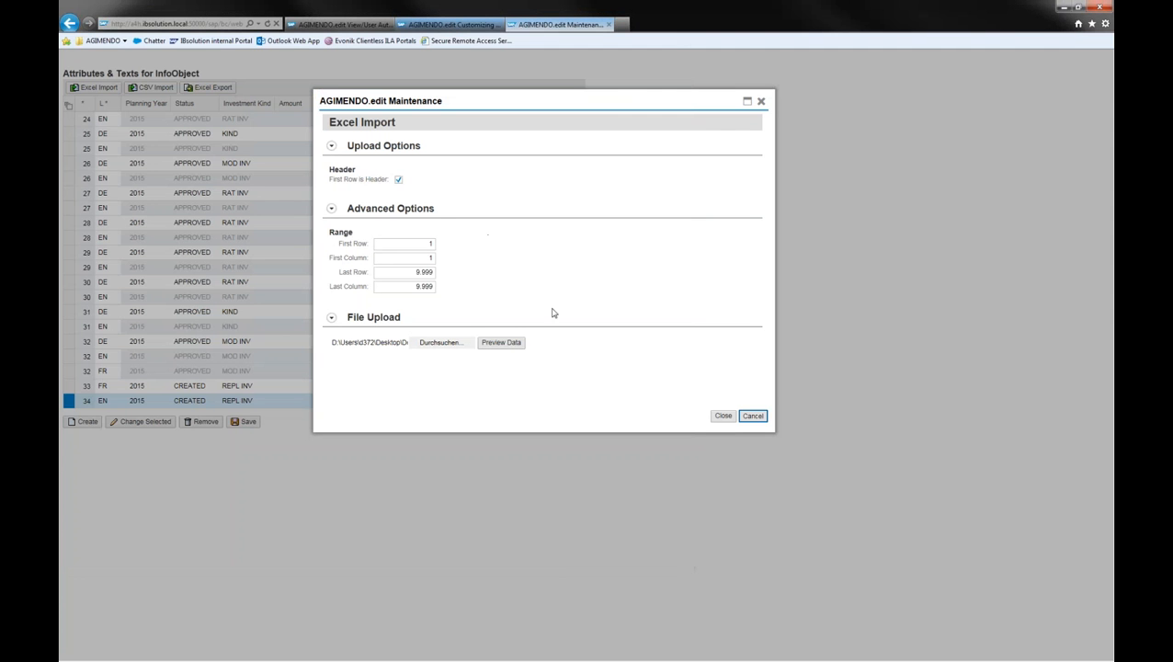
- Preview the data of Demo_data.xlsx in an enlarged dialog, hide the advanced options and check the selectable sheets
{"action": "left_click", "coordinate": [500, 343]}
{"action": "left_click_drag", "start_coordinate": [772, 430], "coordinate": [976, 625]}
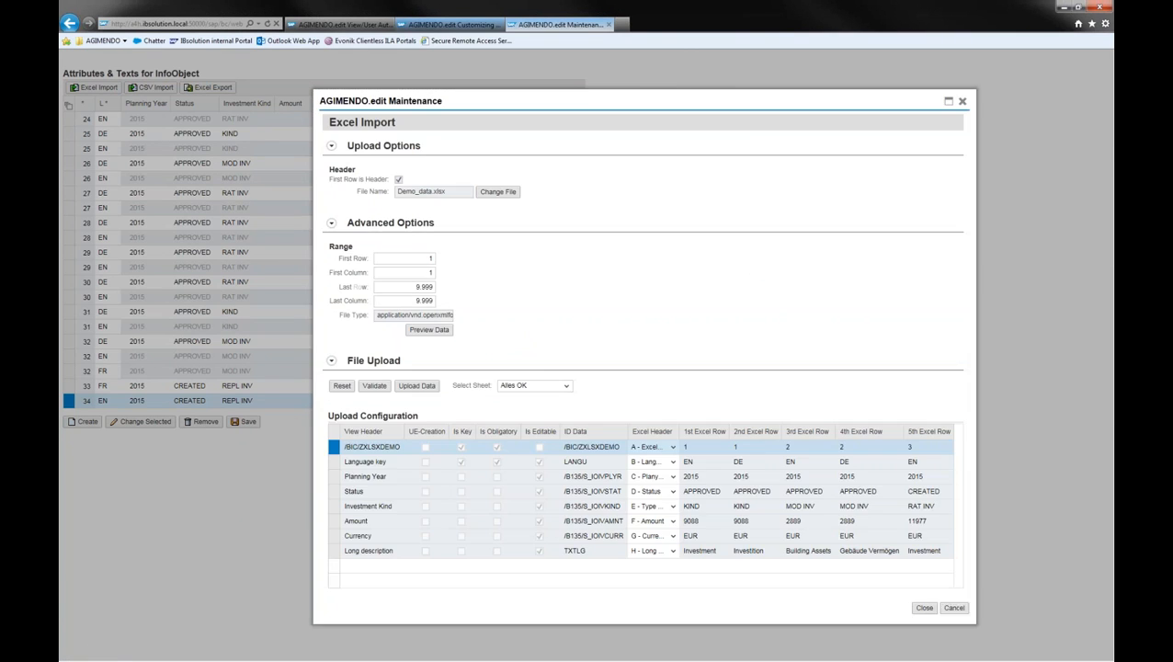
{"action": "left_click", "coordinate": [330, 223]}
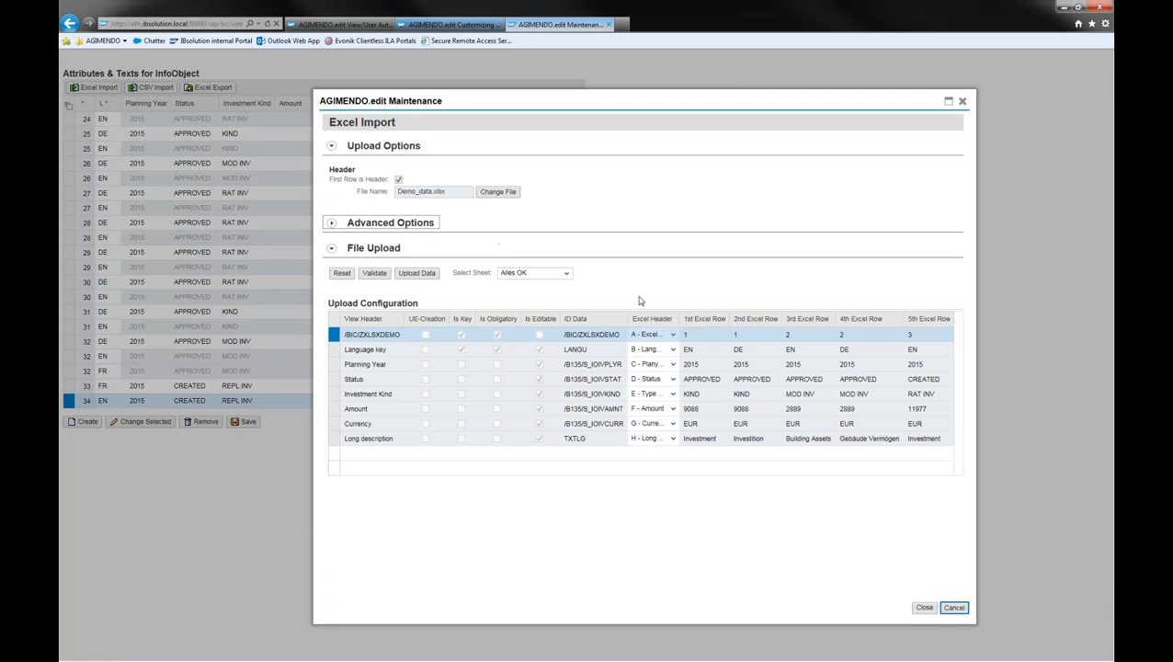
{"action": "left_click", "coordinate": [560, 273]}
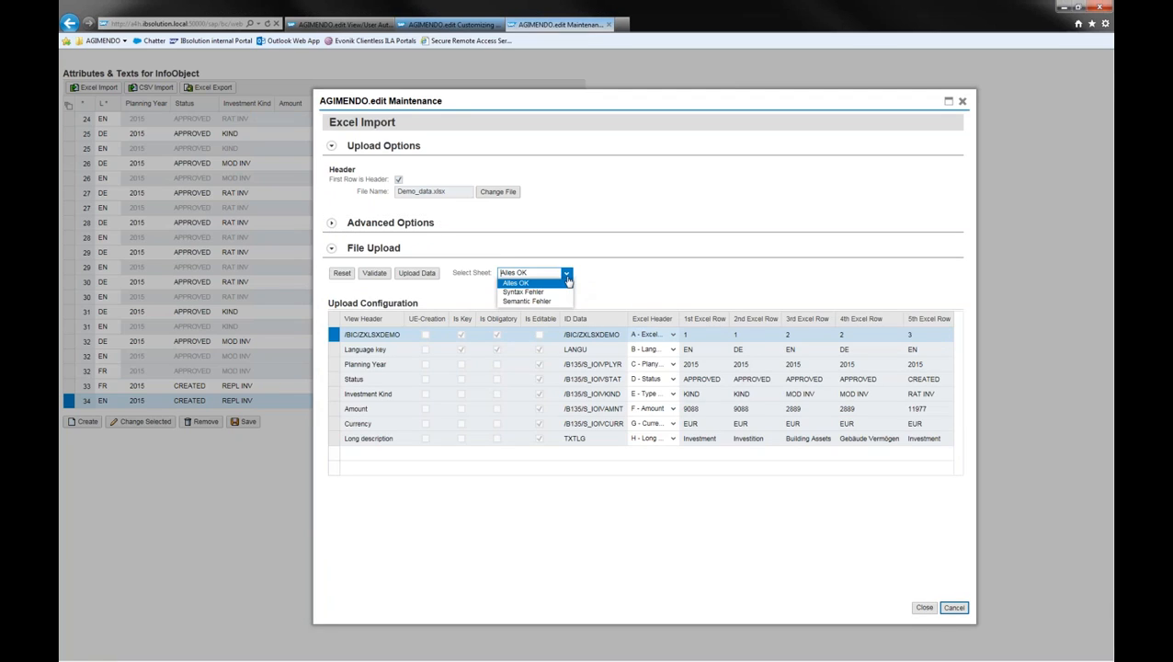
{"action": "left_click", "coordinate": [578, 276]}
{"action": "left_click", "coordinate": [597, 281]}
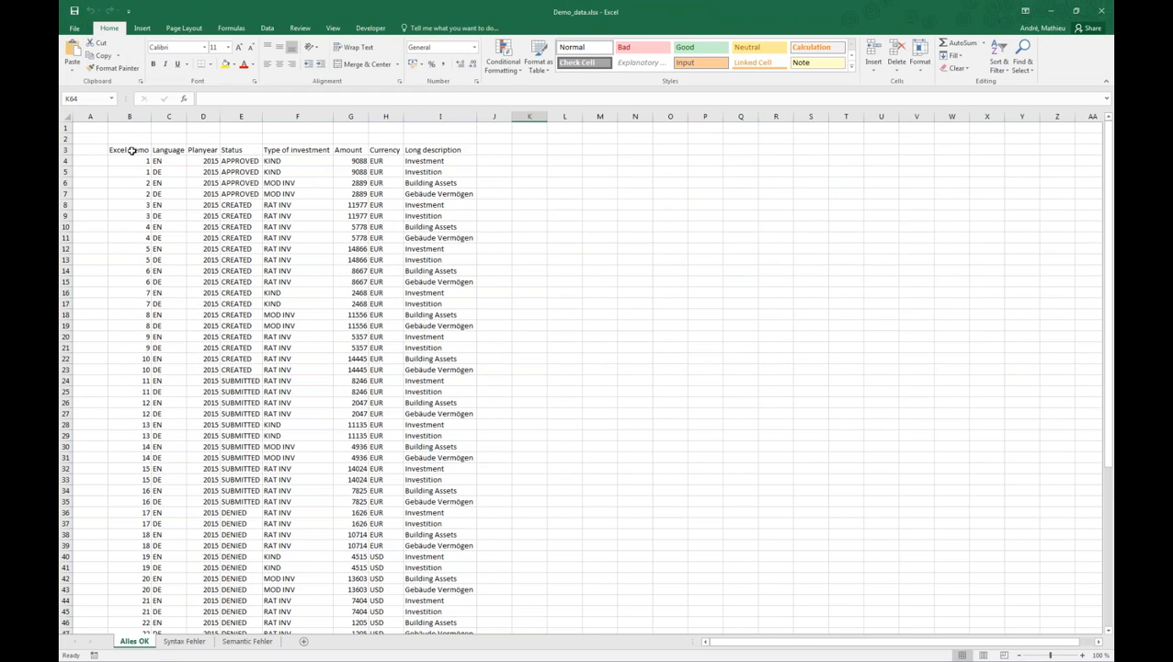
- Switch to Demo_data.xlsx in Excel and examine the data table on the Alles OK sheet
{"action": "left_click", "coordinate": [130, 149]}
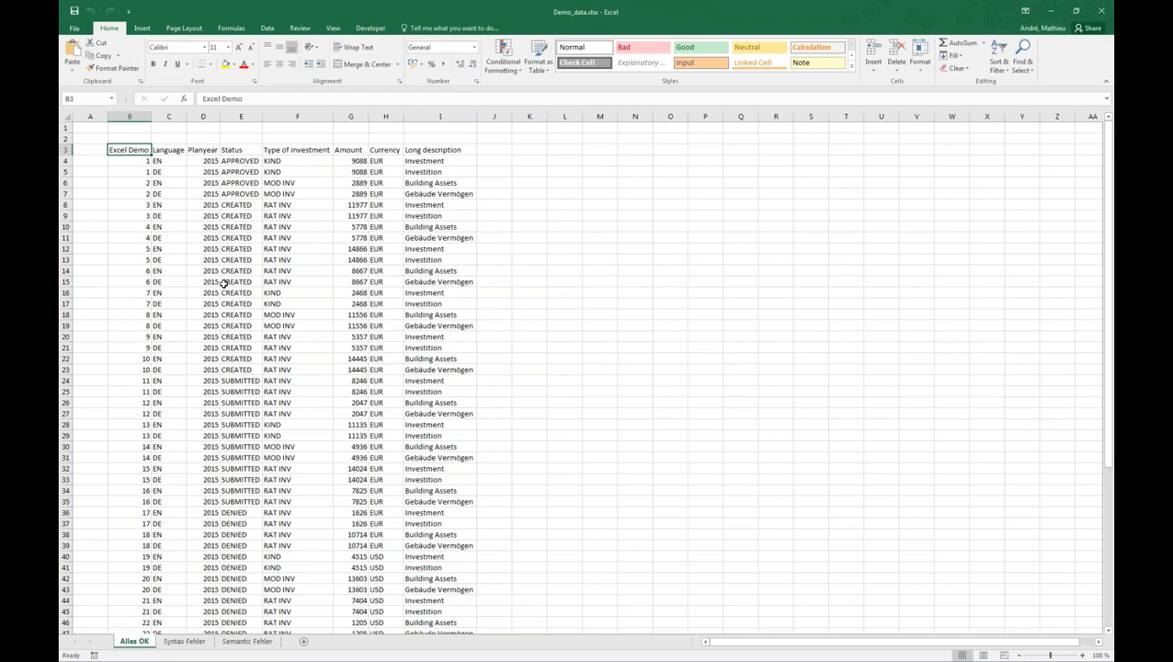
{"action": "scroll", "coordinate": [224, 285], "scroll_direction": "down", "scroll_amount": 8}
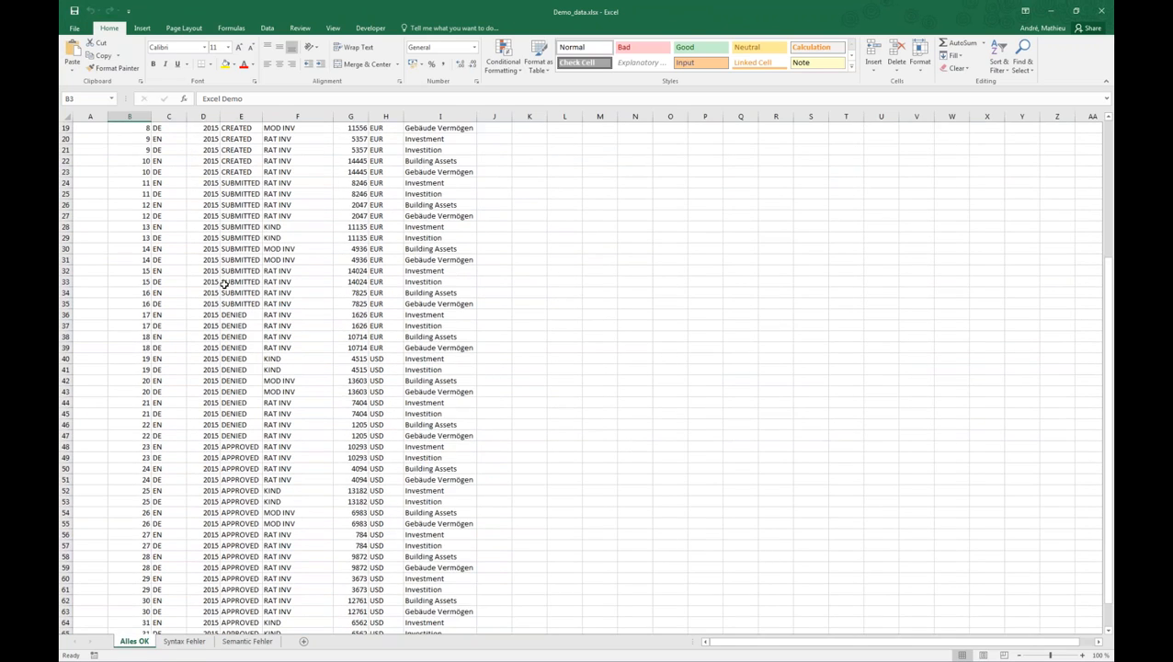
{"action": "scroll", "coordinate": [224, 285], "scroll_direction": "up", "scroll_amount": 8}
{"action": "left_click_drag", "start_coordinate": [130, 149], "coordinate": [464, 450]}
{"action": "left_click", "coordinate": [439, 490]}
{"action": "scroll", "coordinate": [423, 506], "scroll_direction": "down", "scroll_amount": 2}
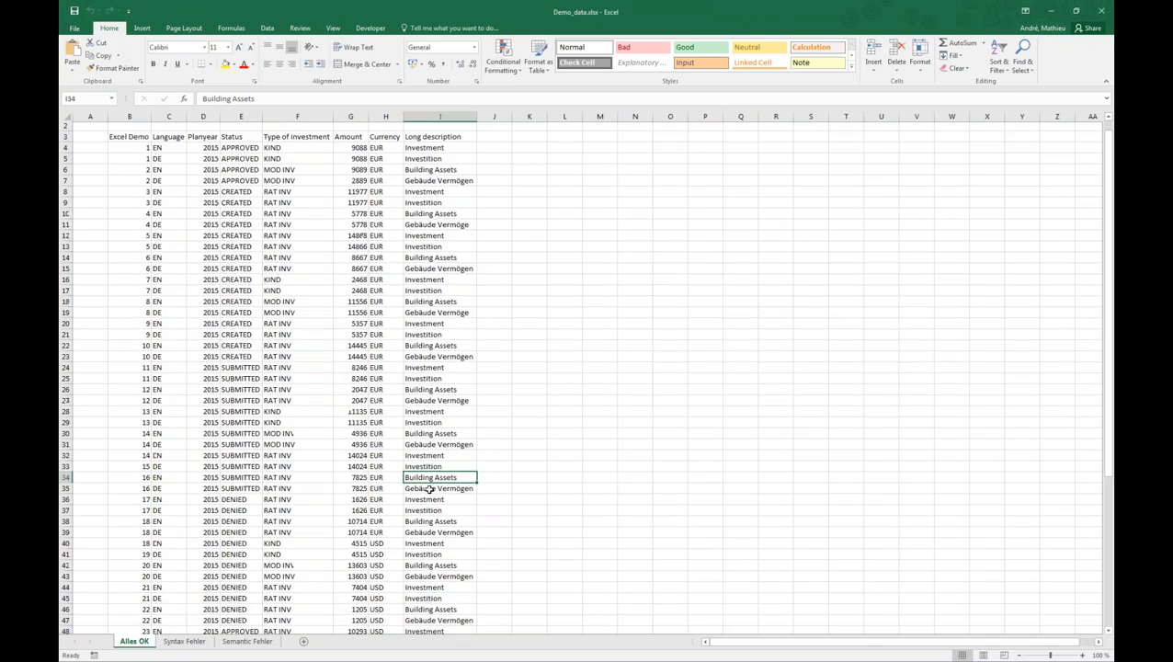
- Inspect the red Planyear cells on the Syntax Fehler sheet and the red Status cells on the Semantic Fehler sheet
{"action": "left_click", "coordinate": [185, 642]}
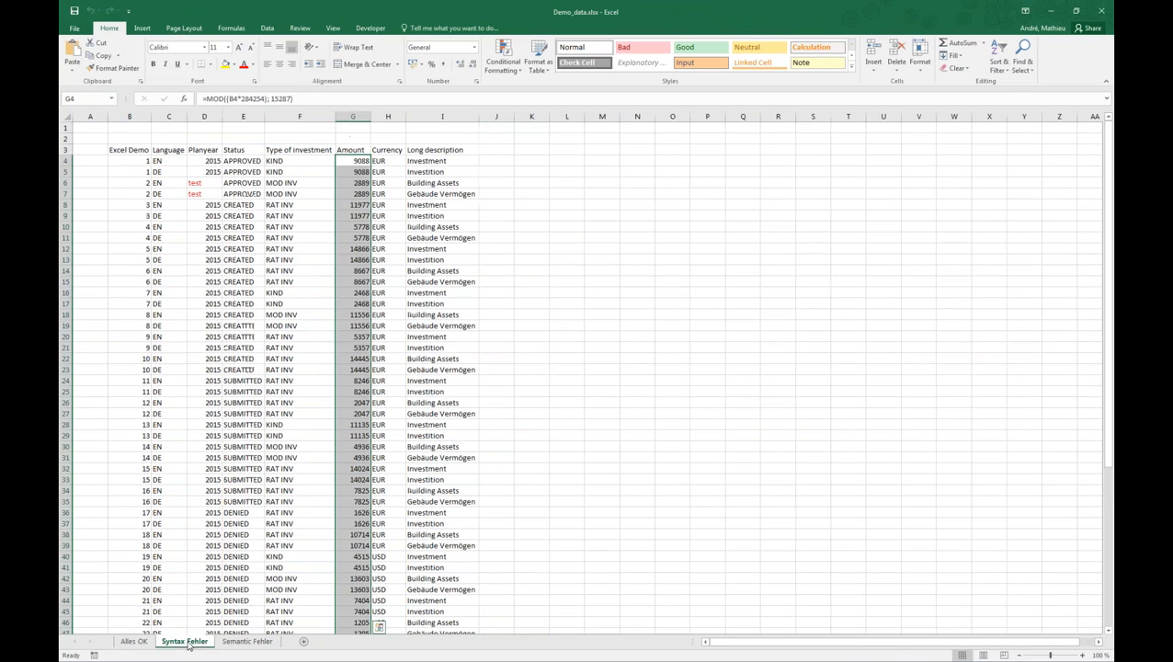
{"action": "left_click_drag", "start_coordinate": [195, 183], "coordinate": [195, 193]}
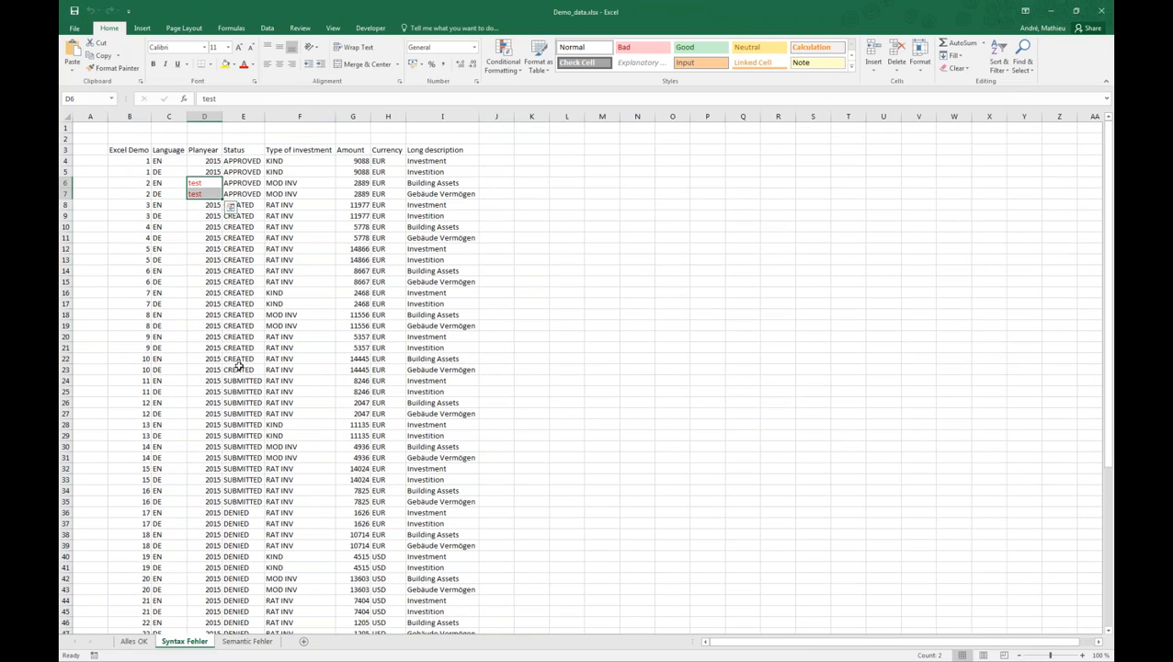
{"action": "left_click", "coordinate": [248, 643]}
{"action": "left_click_drag", "start_coordinate": [239, 194], "coordinate": [237, 185]}
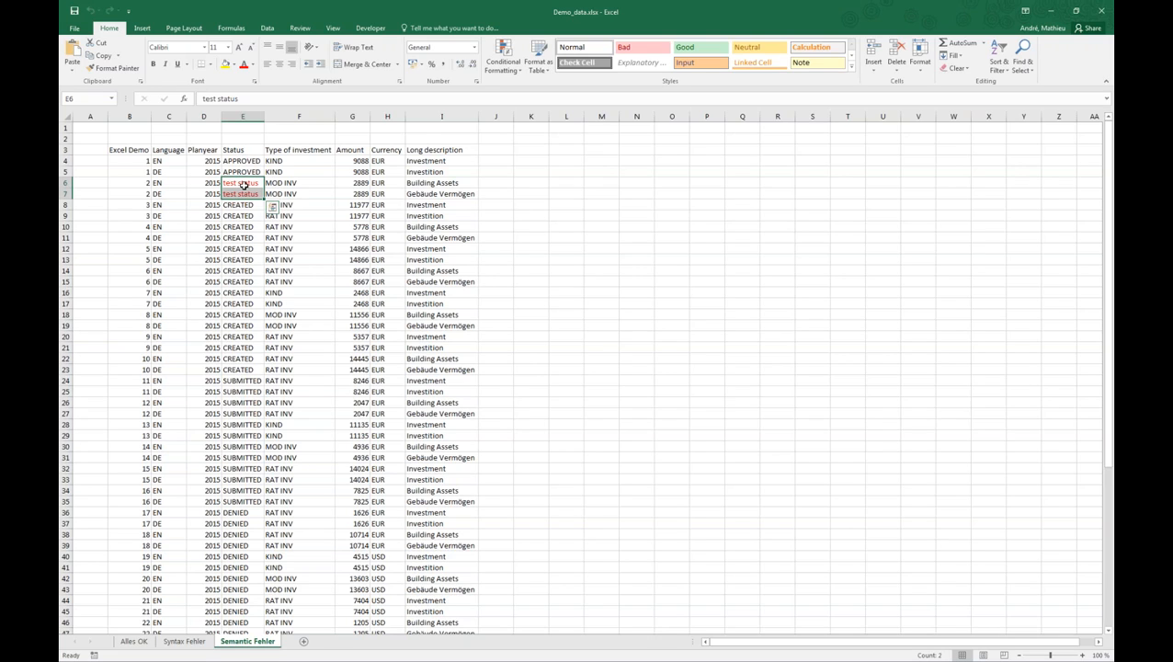
- Compare the red Status cells on the Semantic Fehler sheet with the valid and red Planyear cells on the Syntax Fehler sheet
{"action": "left_click", "coordinate": [240, 185]}
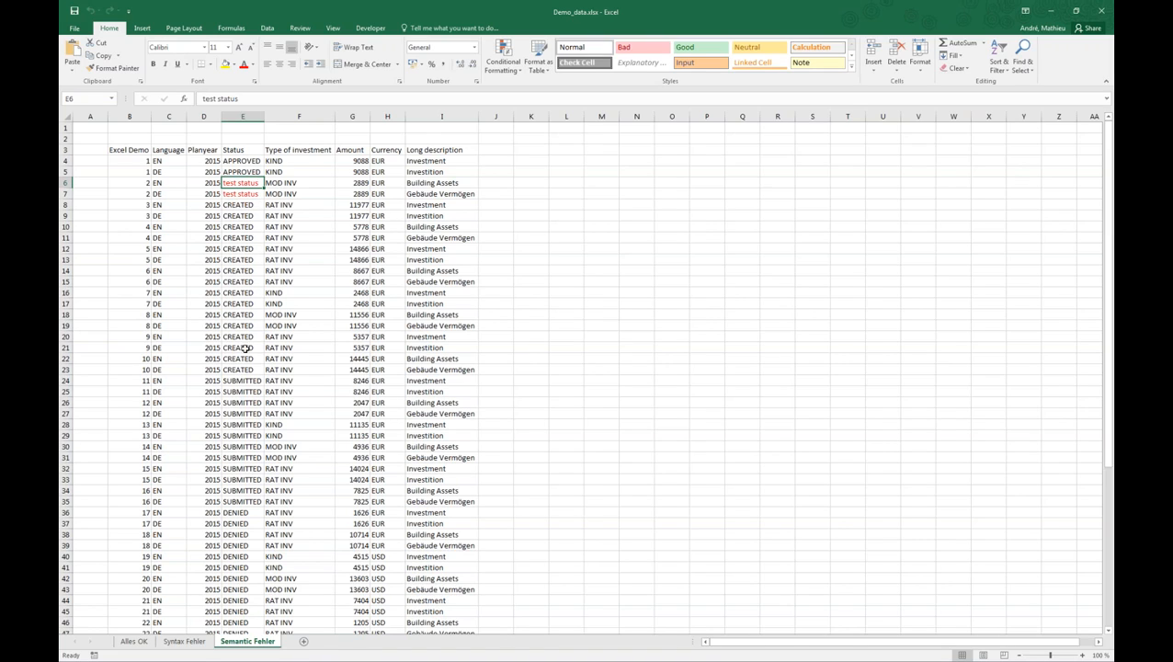
{"action": "left_click", "coordinate": [189, 641]}
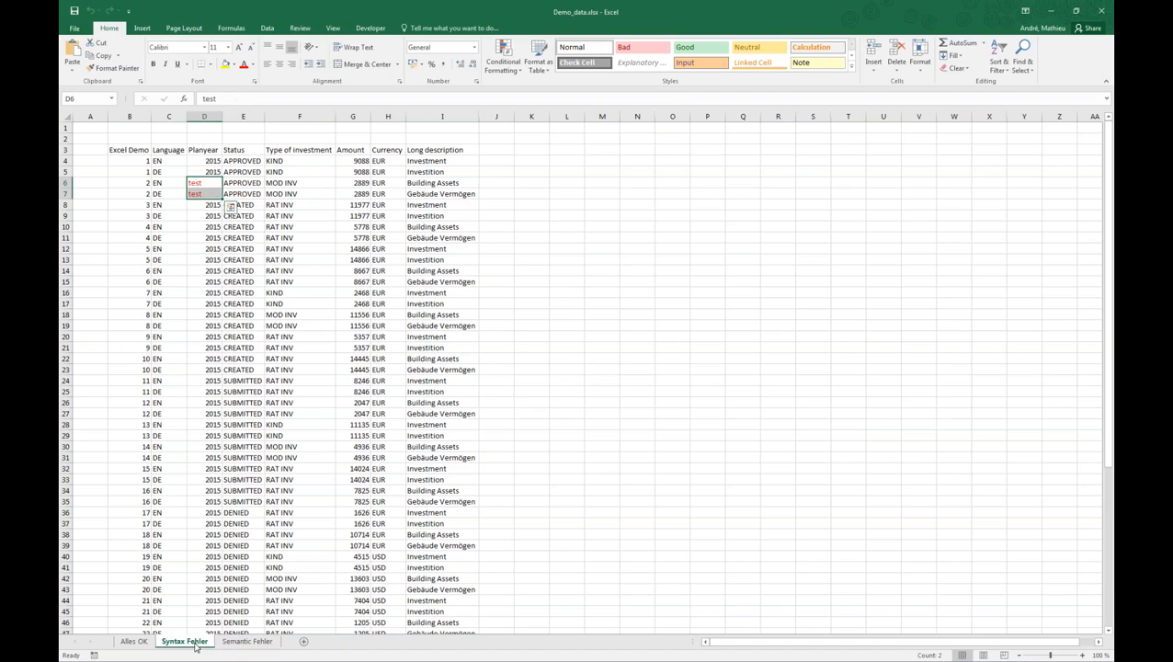
{"action": "left_click_drag", "start_coordinate": [207, 173], "coordinate": [209, 162]}
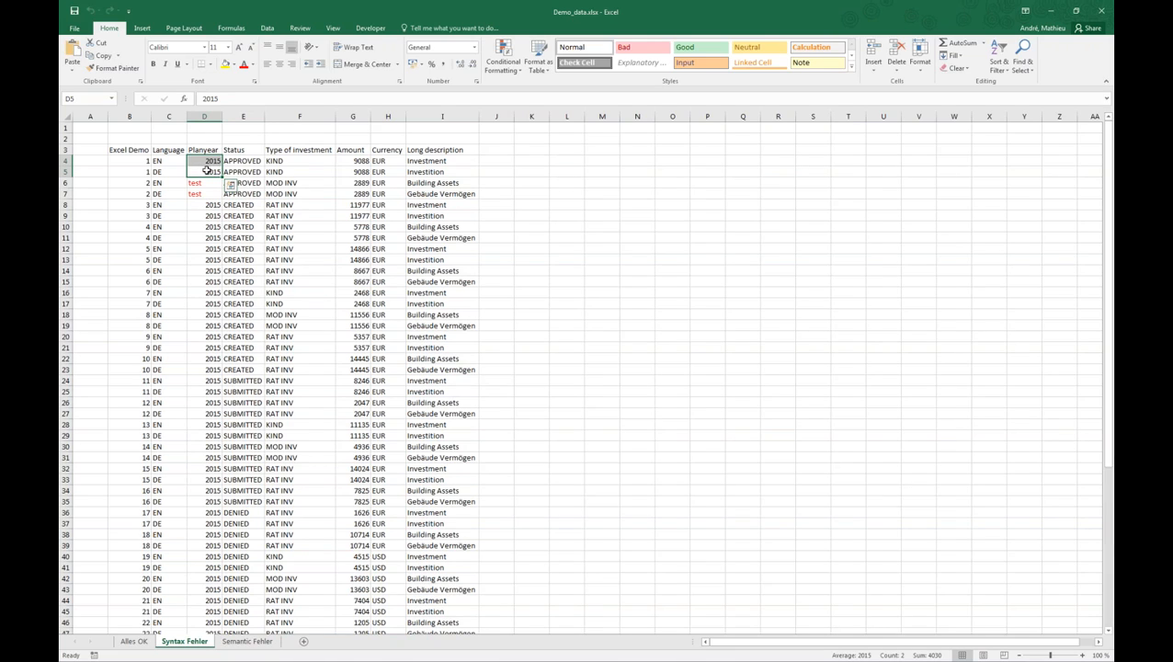
{"action": "left_click_drag", "start_coordinate": [204, 183], "coordinate": [203, 194]}
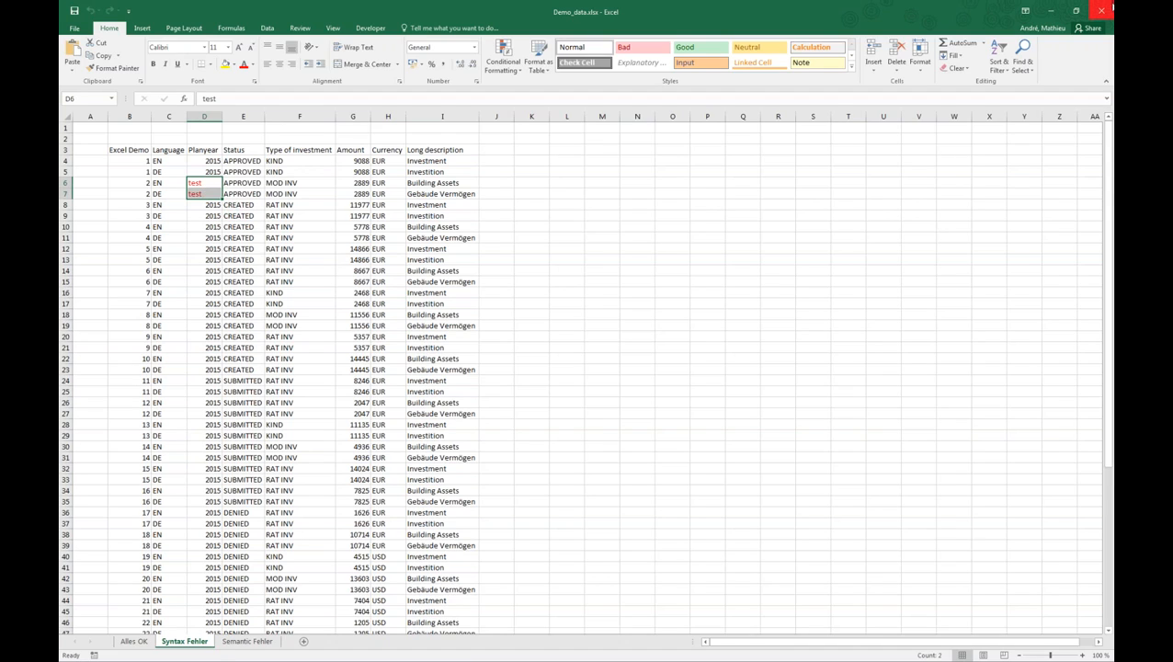
- Return to the Excel Import dialog in AGIMENDO.edit and check the selectable sheets and the Excel columns assignable to /BIC/ZXLSXDEMO
{"action": "left_click", "coordinate": [1051, 9]}
{"action": "left_click", "coordinate": [540, 274]}
{"action": "left_click", "coordinate": [625, 275]}
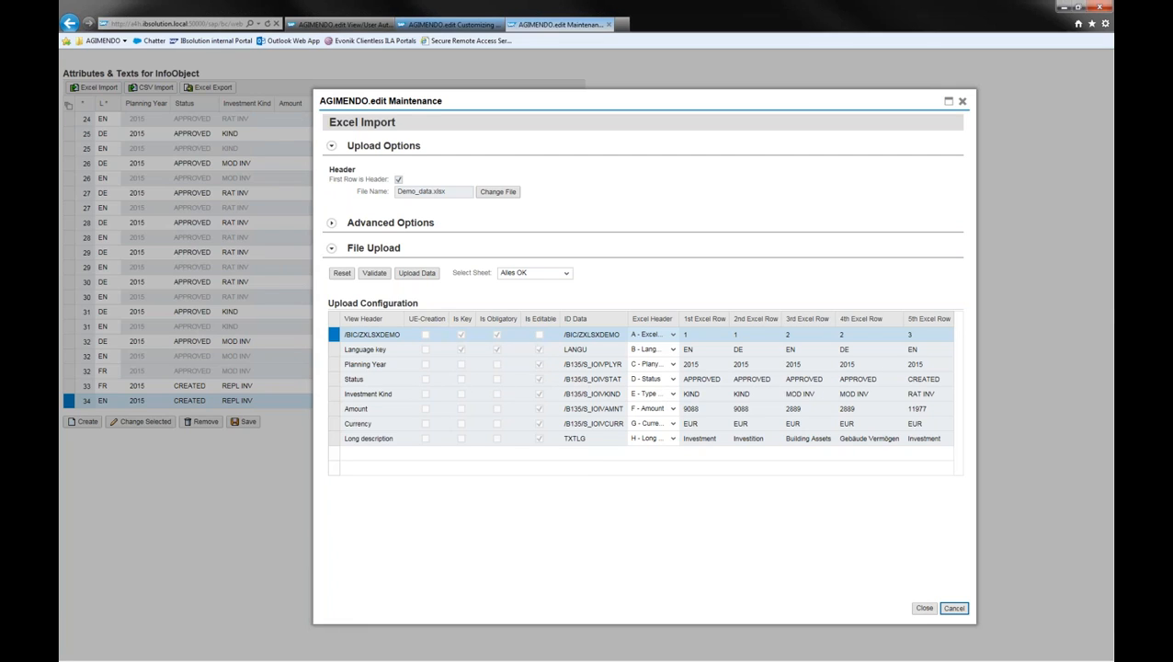
{"action": "left_click", "coordinate": [674, 337]}
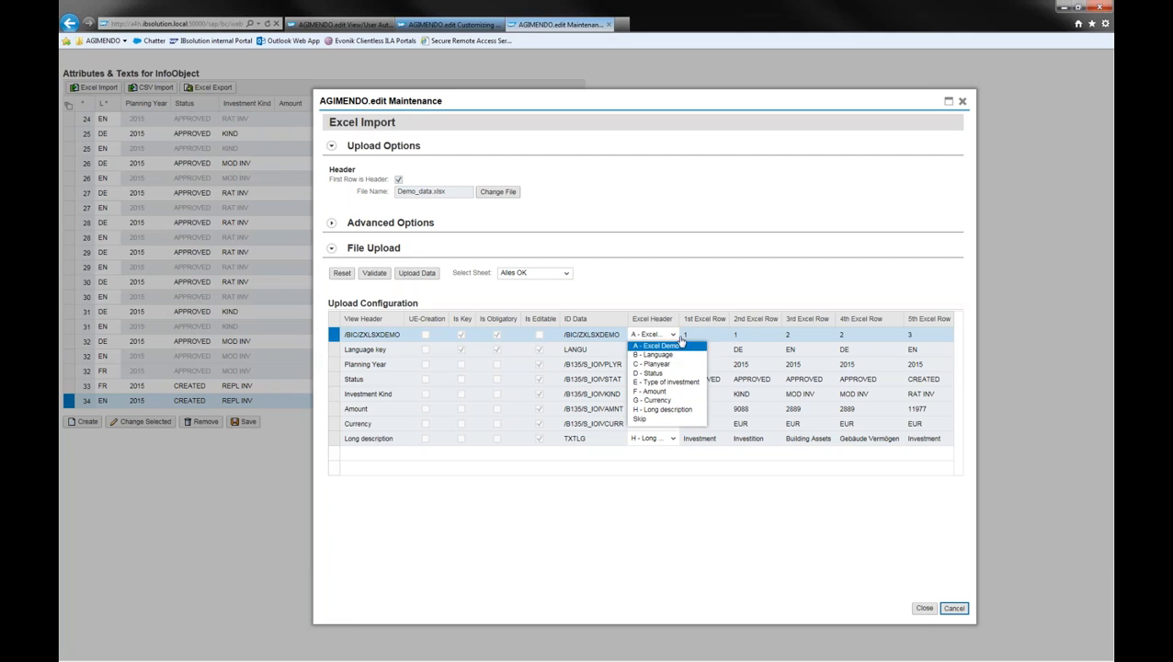
{"action": "left_click", "coordinate": [676, 337]}
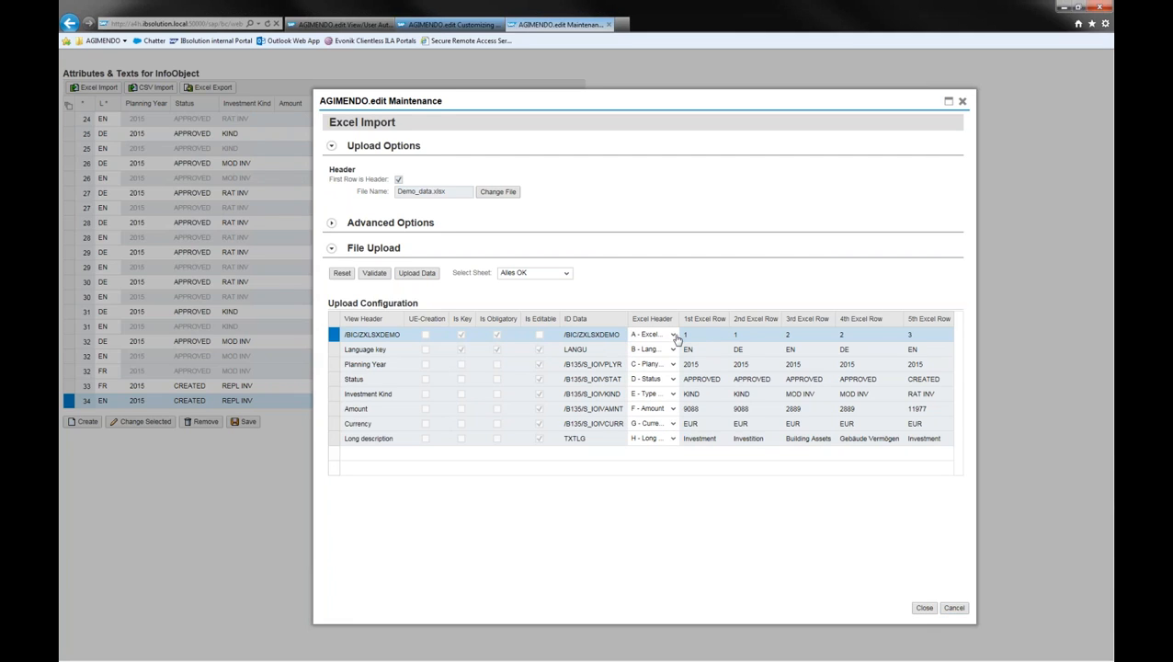
- Try mapping /BIC/ZXLSXDEMO to C - Planyear and to Skip, and set it back to A - Excel Demo
{"action": "left_click", "coordinate": [675, 336]}
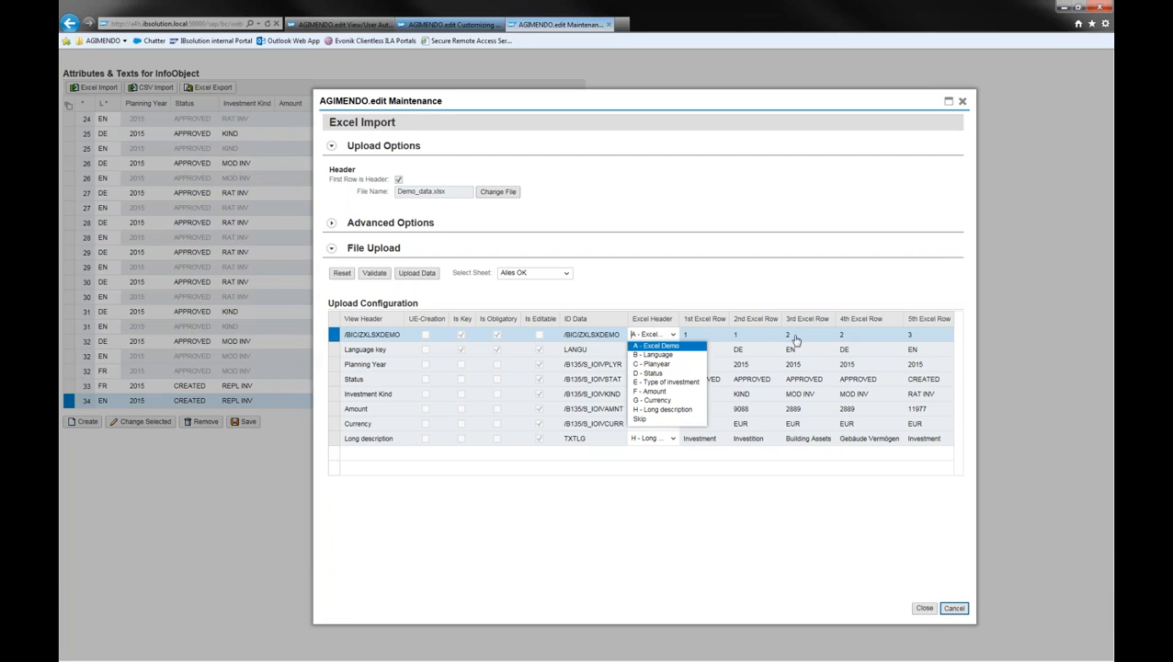
{"action": "left_click", "coordinate": [656, 366]}
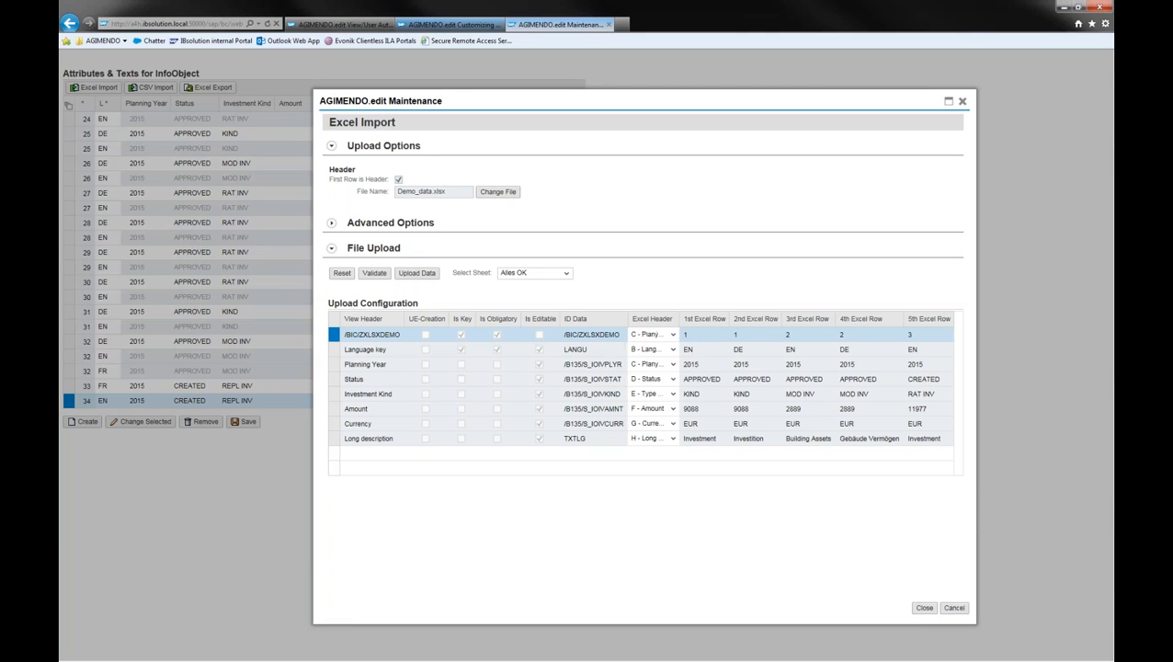
{"action": "left_click", "coordinate": [673, 336]}
{"action": "left_click", "coordinate": [674, 336]}
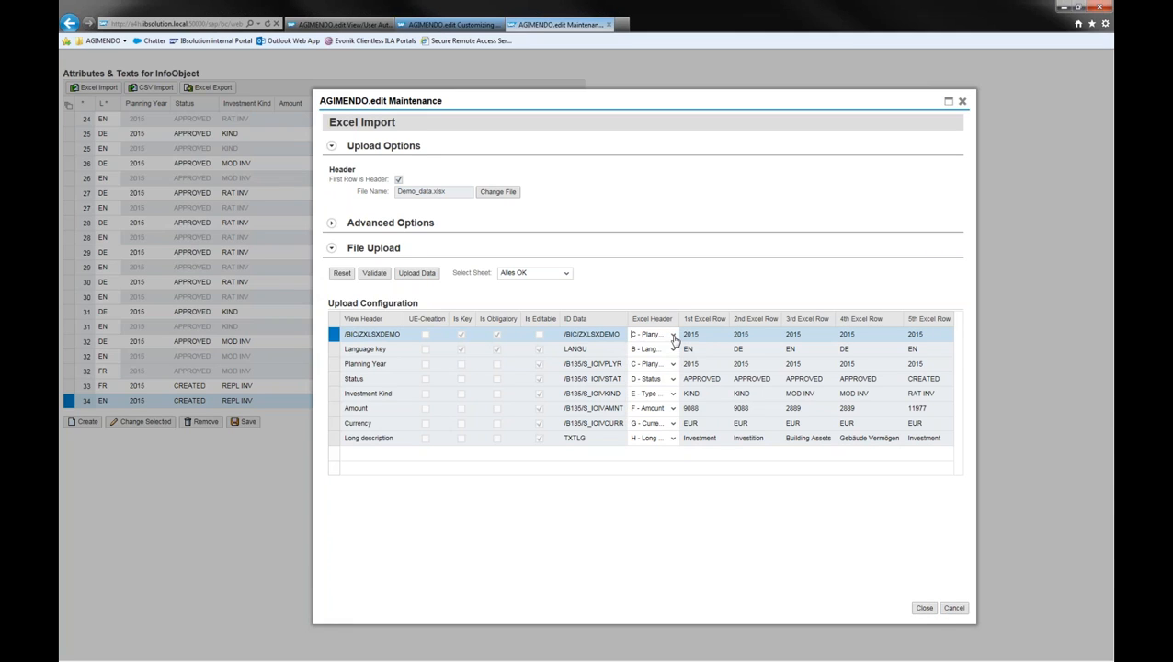
{"action": "left_click", "coordinate": [674, 337]}
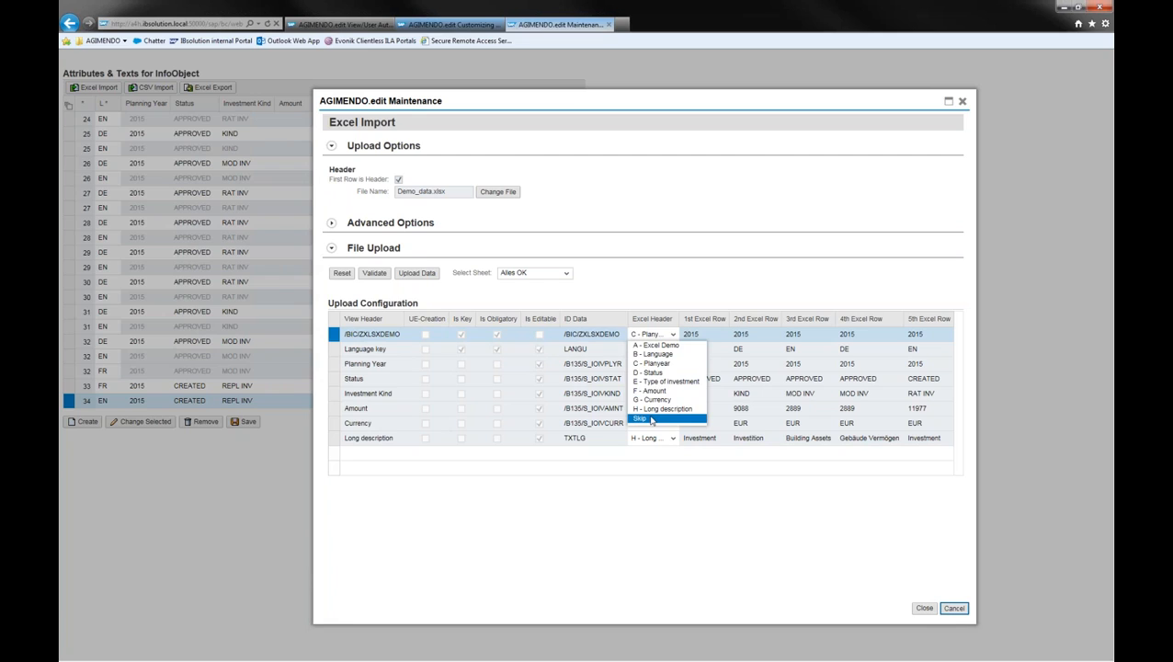
{"action": "left_click", "coordinate": [650, 420]}
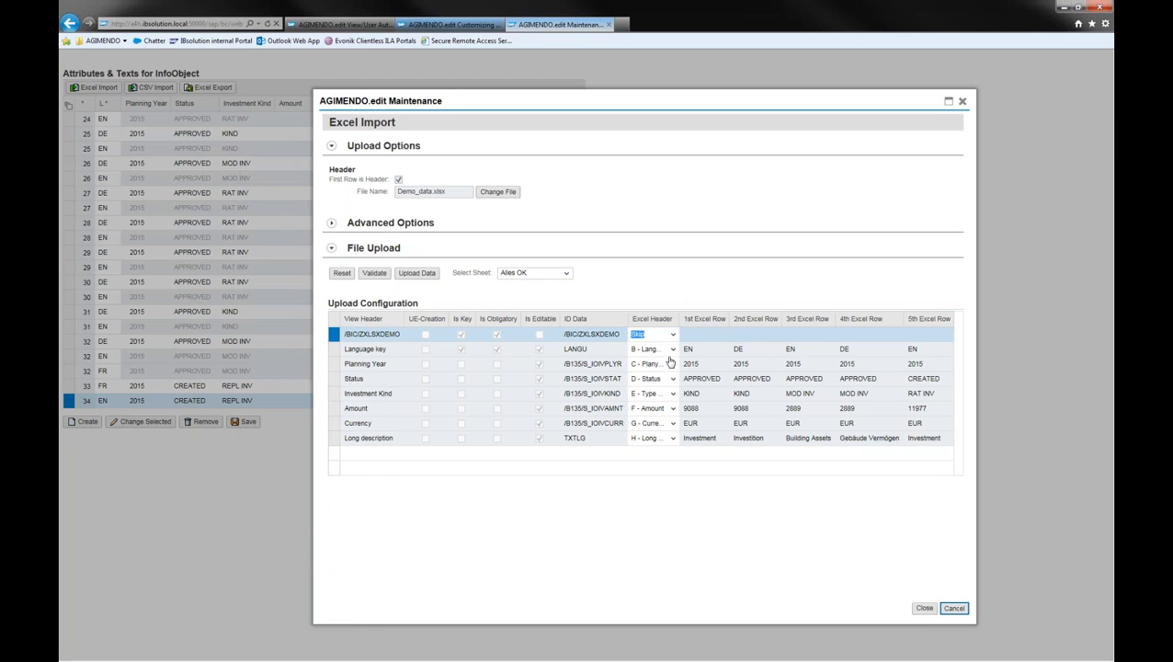
{"action": "left_click", "coordinate": [671, 334]}
{"action": "left_click", "coordinate": [656, 345]}
- Cancel the Excel import and remove all entries from the Attributes & Texts table, confirming the deletion
{"action": "left_click", "coordinate": [430, 279]}
{"action": "left_click", "coordinate": [953, 609]}
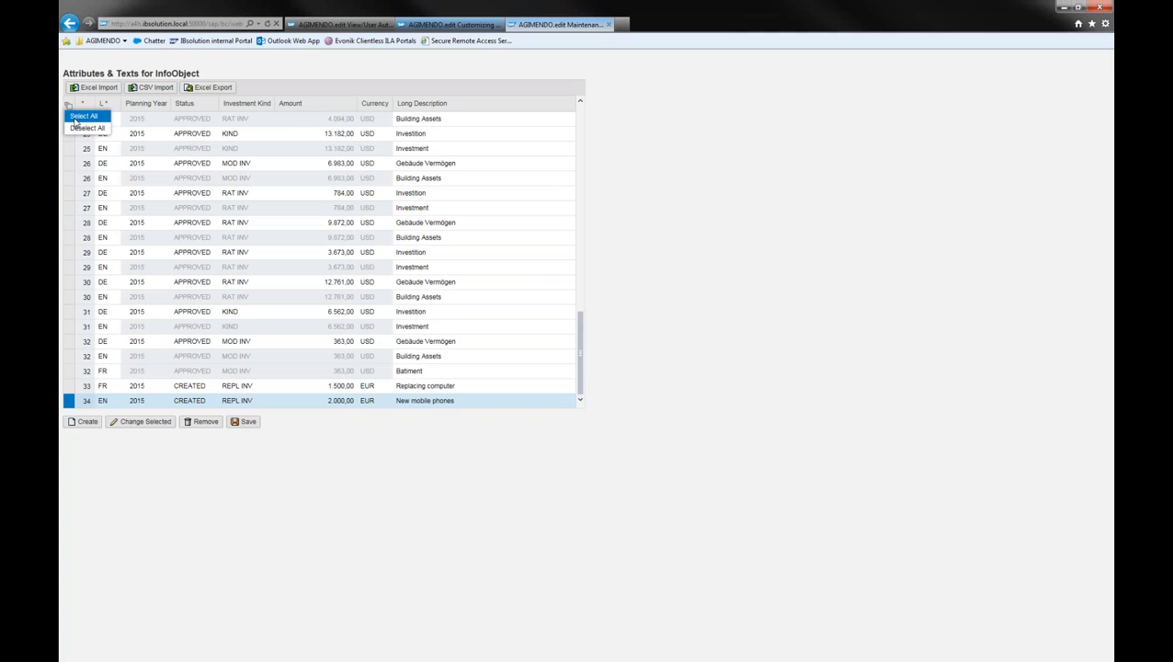
{"action": "left_click", "coordinate": [79, 117]}
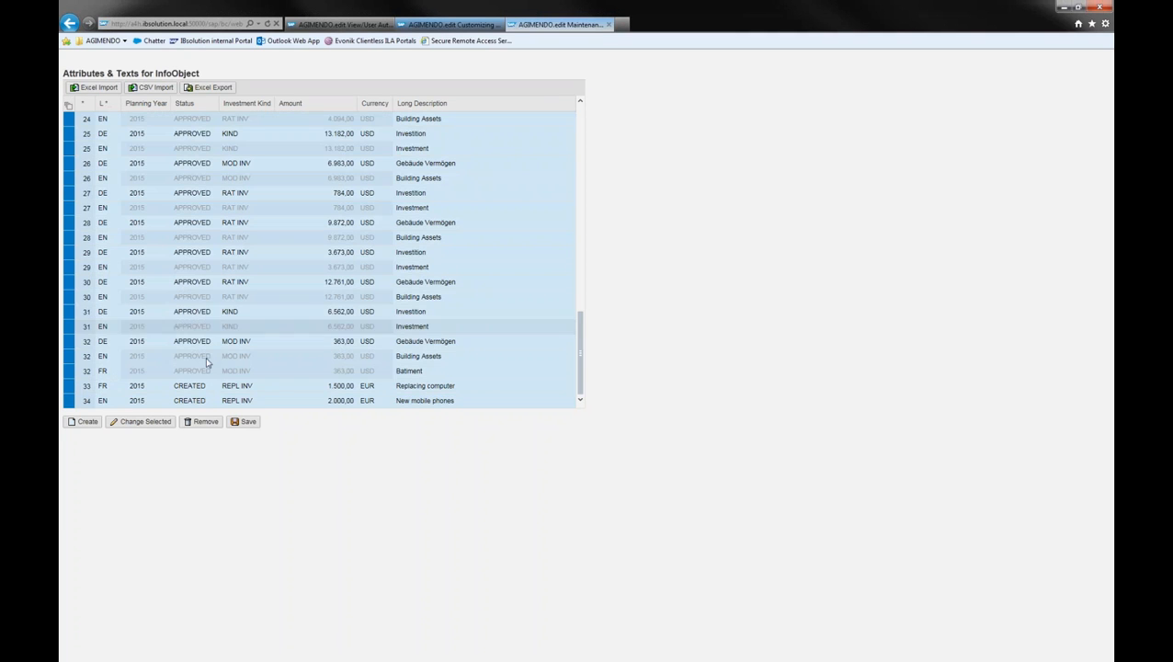
{"action": "left_click", "coordinate": [203, 424]}
{"action": "left_click", "coordinate": [521, 345]}
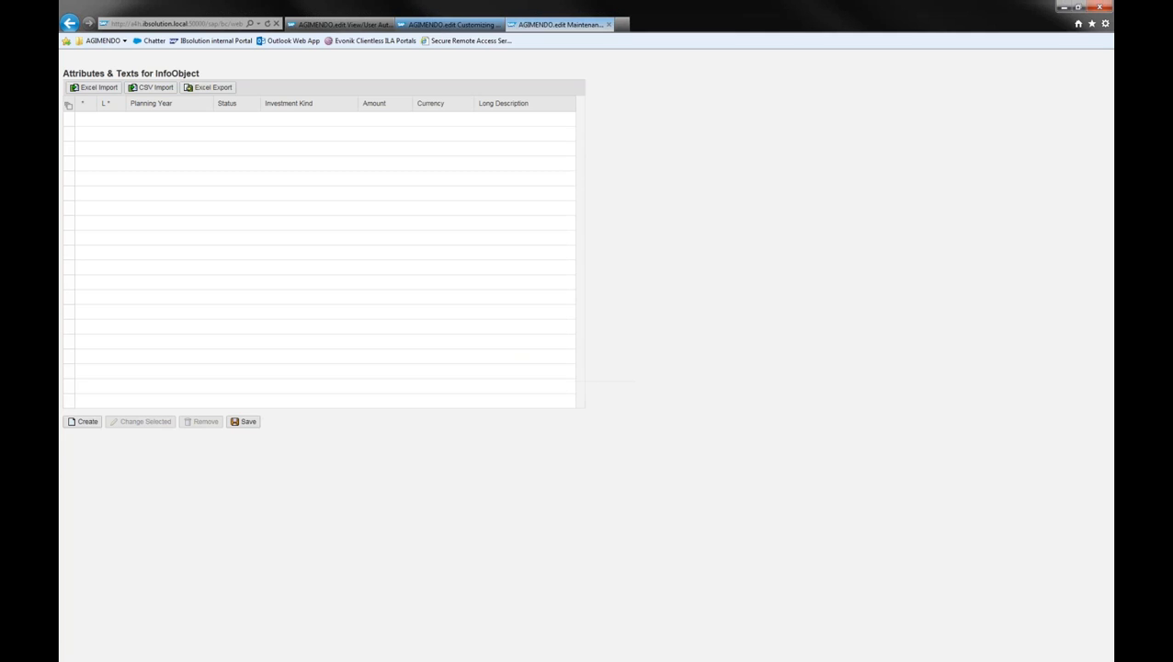
- Start a new Excel import, choose Demo_data.xlsx as the upload file and preview its data
{"action": "left_click", "coordinate": [92, 88]}
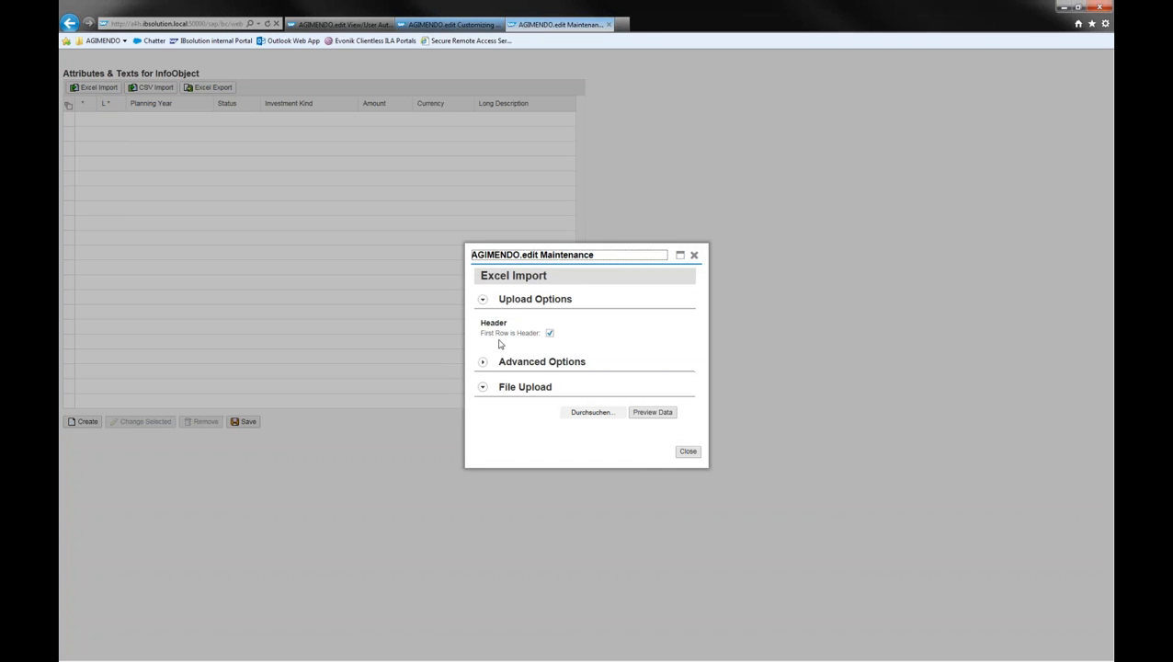
{"action": "left_click", "coordinate": [577, 415]}
{"action": "double_click", "coordinate": [350, 163]}
{"action": "left_click", "coordinate": [660, 416]}
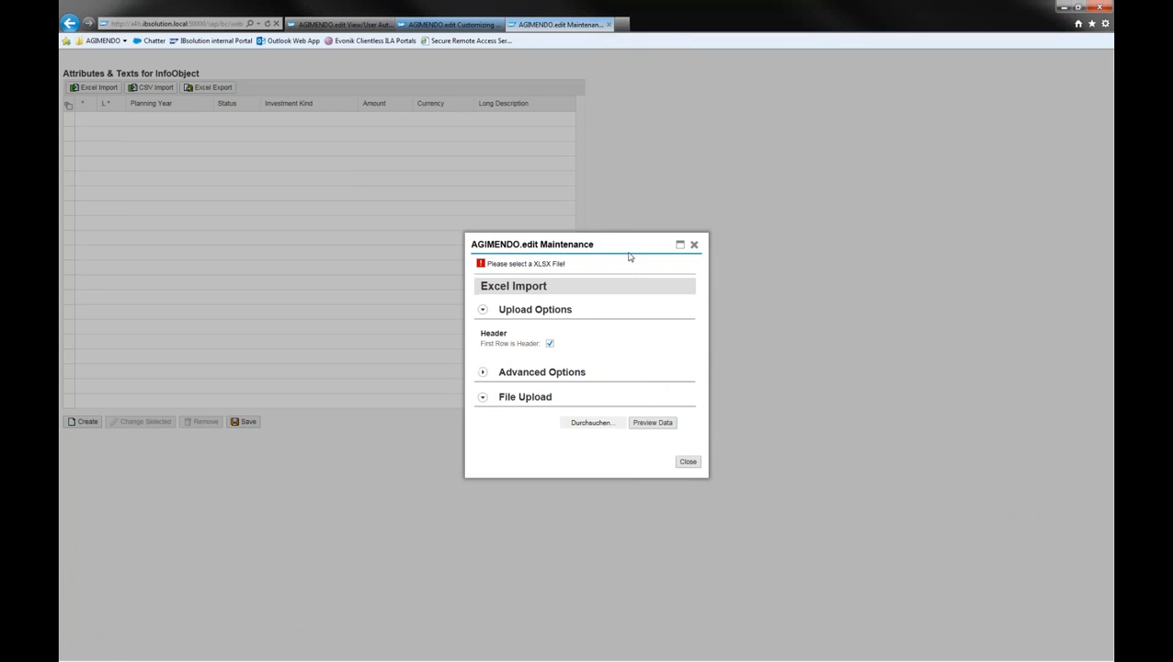
{"action": "left_click", "coordinate": [584, 425]}
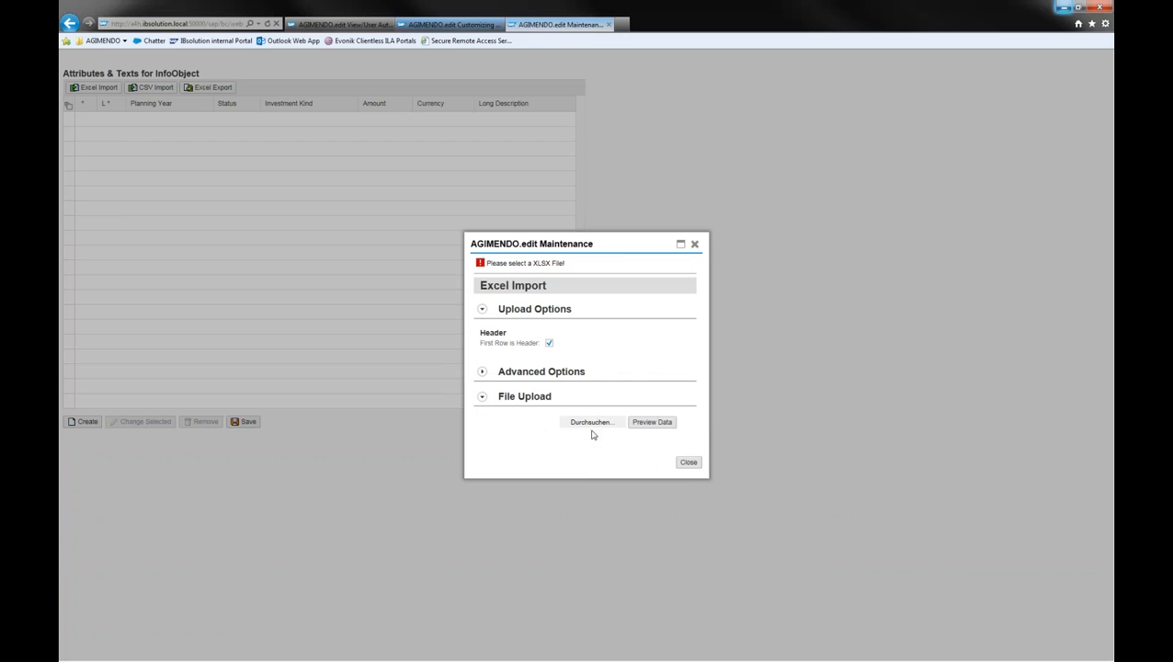
{"action": "left_click", "coordinate": [592, 422]}
{"action": "double_click", "coordinate": [364, 162]}
{"action": "left_click", "coordinate": [653, 422]}
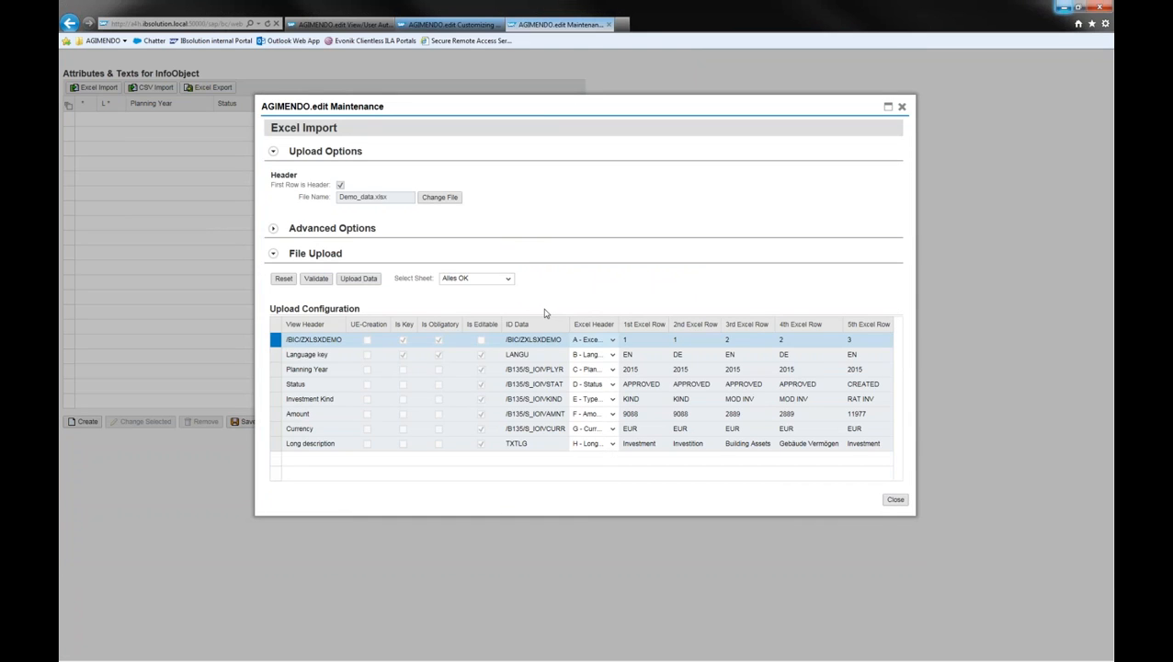
- Upload the data of the Alles OK sheet, read the status messages in the widened upload information and close the import
{"action": "left_click", "coordinate": [350, 285]}
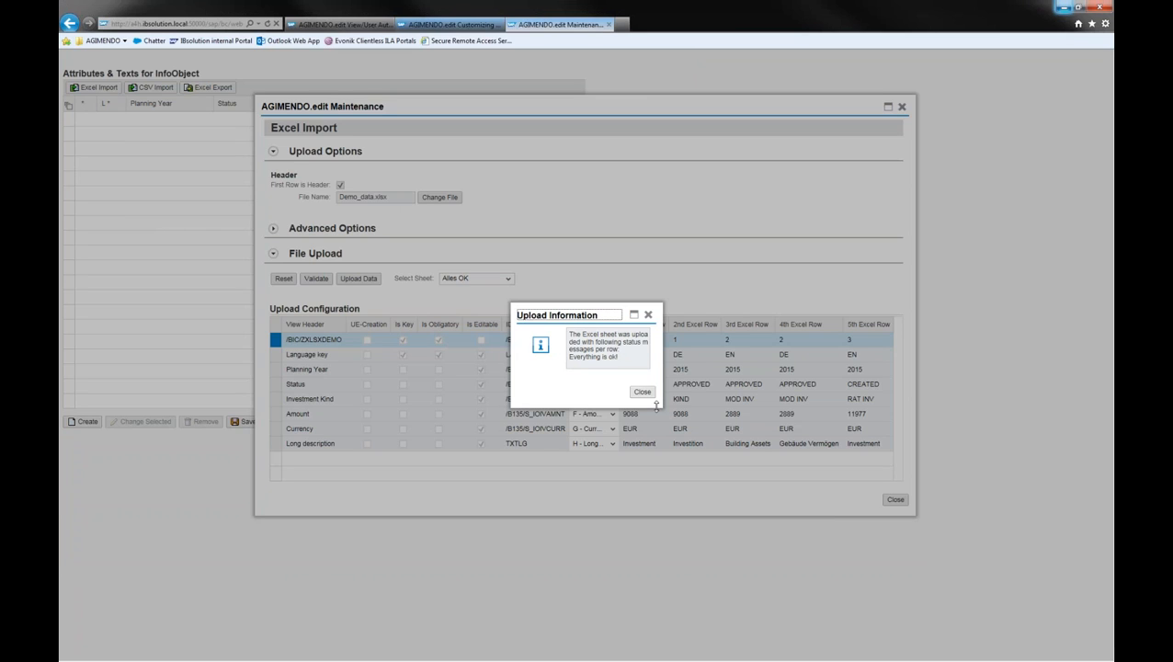
{"action": "left_click_drag", "start_coordinate": [662, 411], "coordinate": [846, 411]}
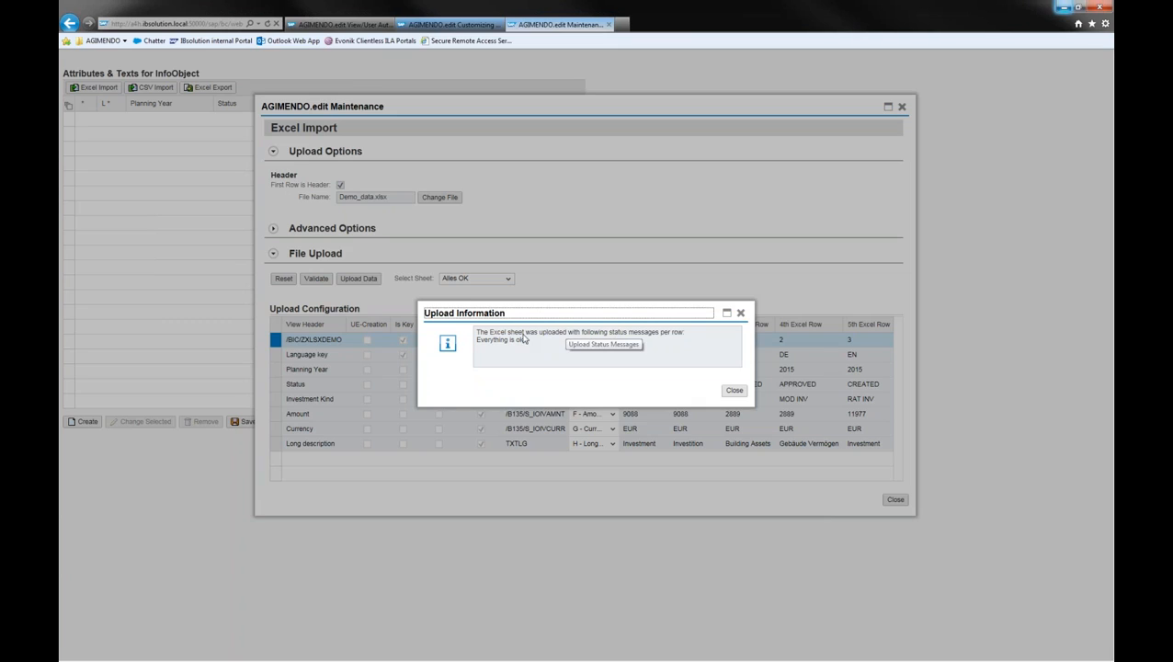
{"action": "left_click_drag", "start_coordinate": [531, 342], "coordinate": [476, 342]}
{"action": "left_click", "coordinate": [592, 348]}
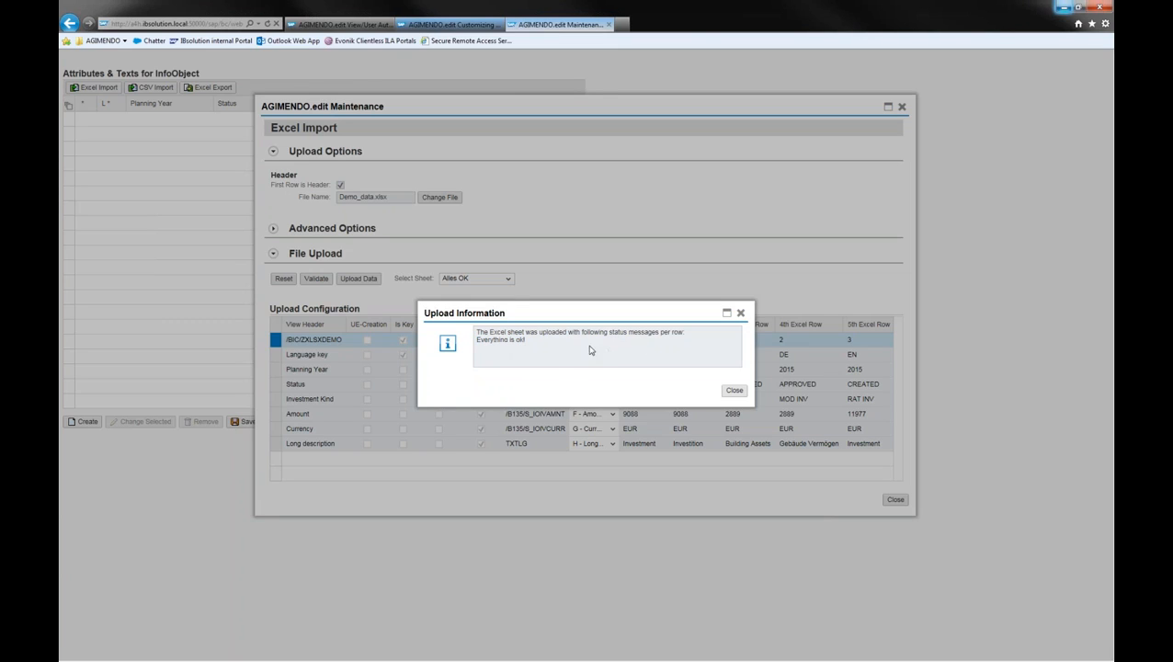
{"action": "left_click", "coordinate": [734, 391]}
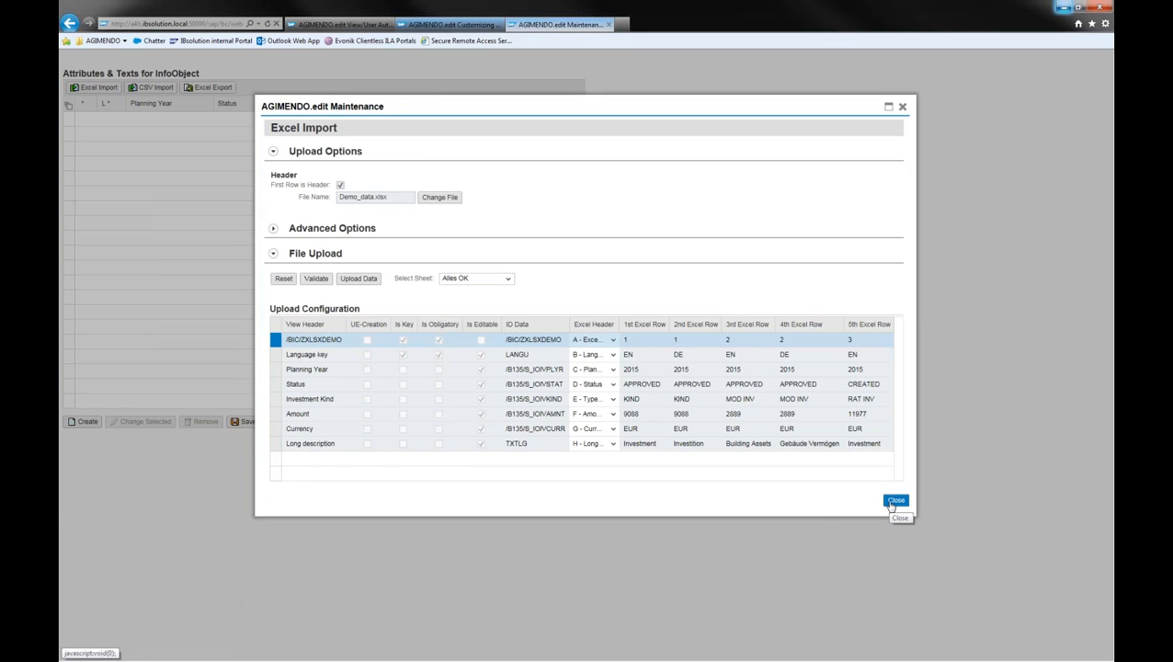
{"action": "left_click", "coordinate": [894, 501]}
- Review the imported entries from end to end, save them and check the saved table
{"action": "left_click_drag", "start_coordinate": [580, 189], "coordinate": [580, 341]}
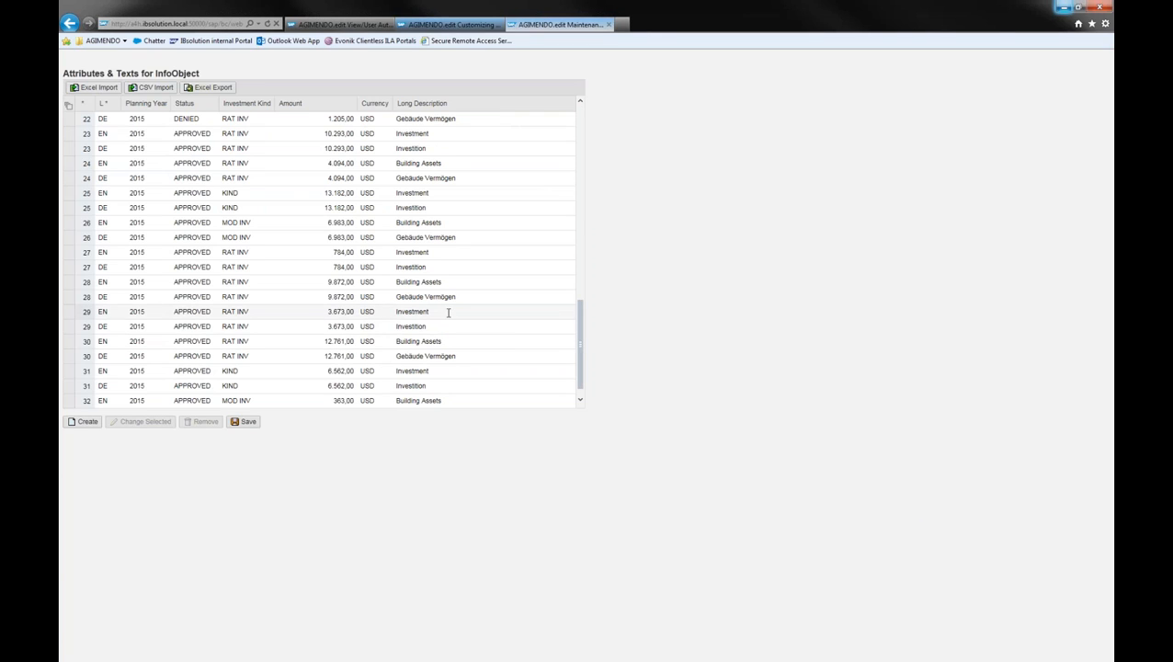
{"action": "left_click_drag", "start_coordinate": [581, 340], "coordinate": [591, 120]}
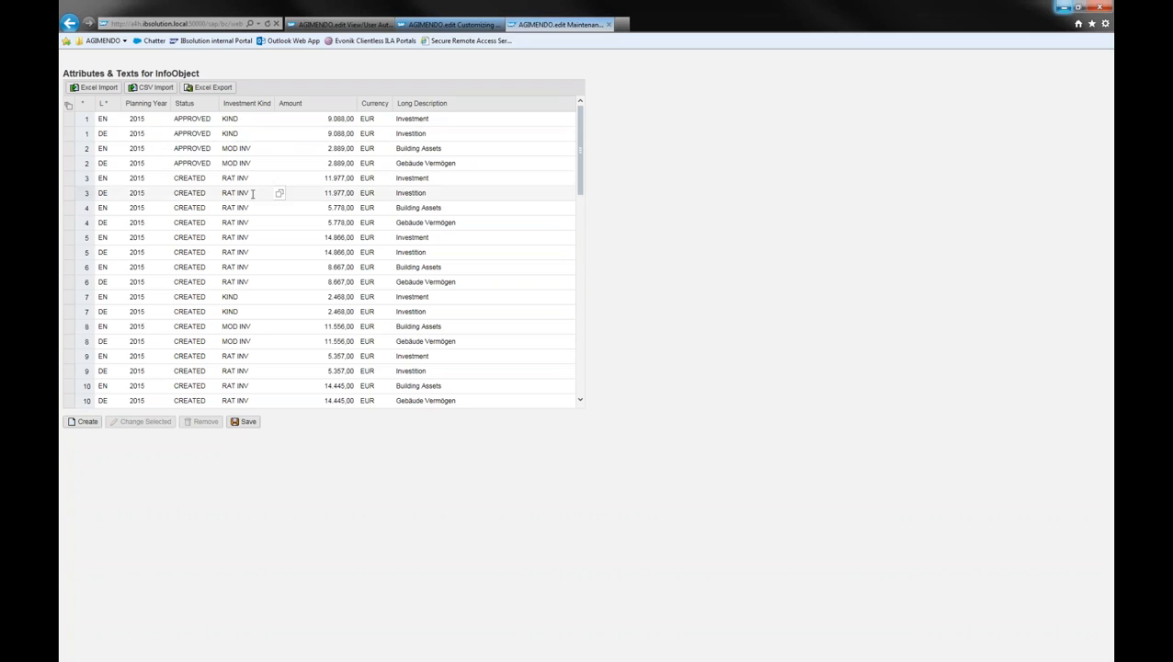
{"action": "left_click", "coordinate": [247, 423]}
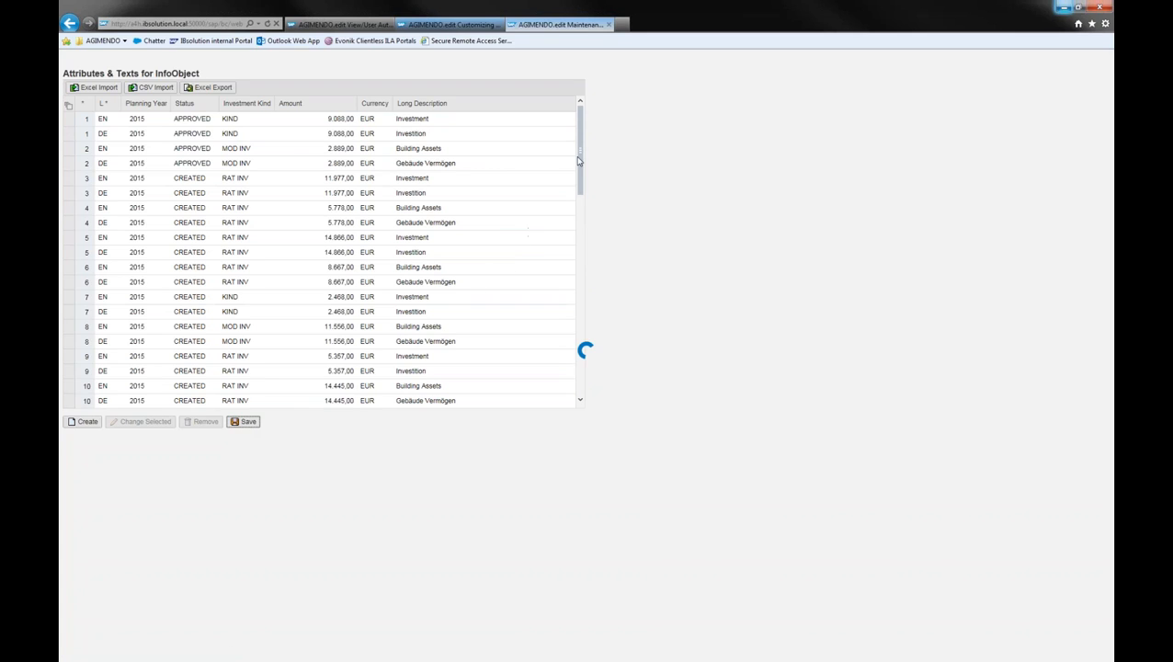
{"action": "left_click_drag", "start_coordinate": [91, 64], "coordinate": [222, 65]}
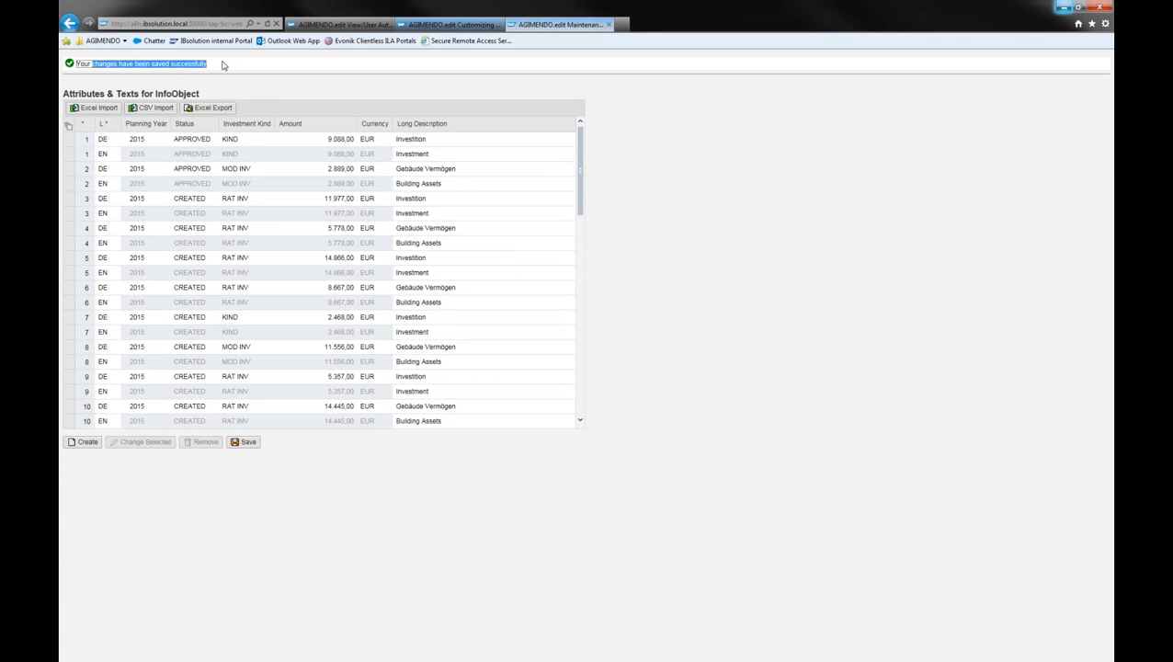
{"action": "left_click", "coordinate": [222, 67]}
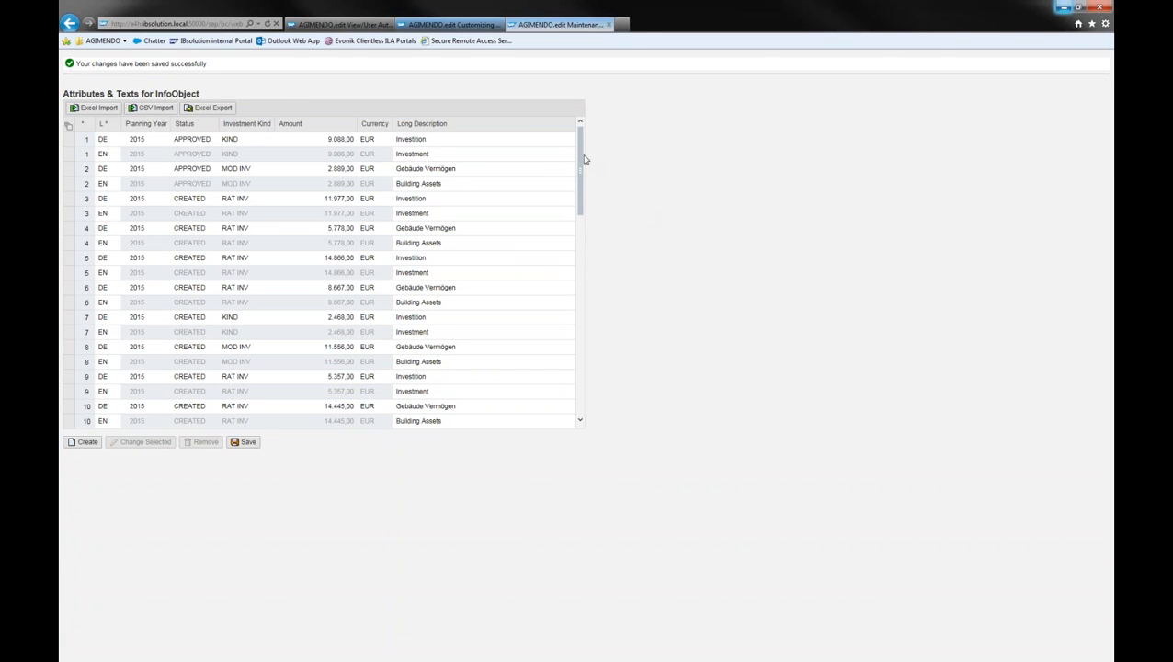
{"action": "left_click_drag", "start_coordinate": [581, 159], "coordinate": [678, 468]}
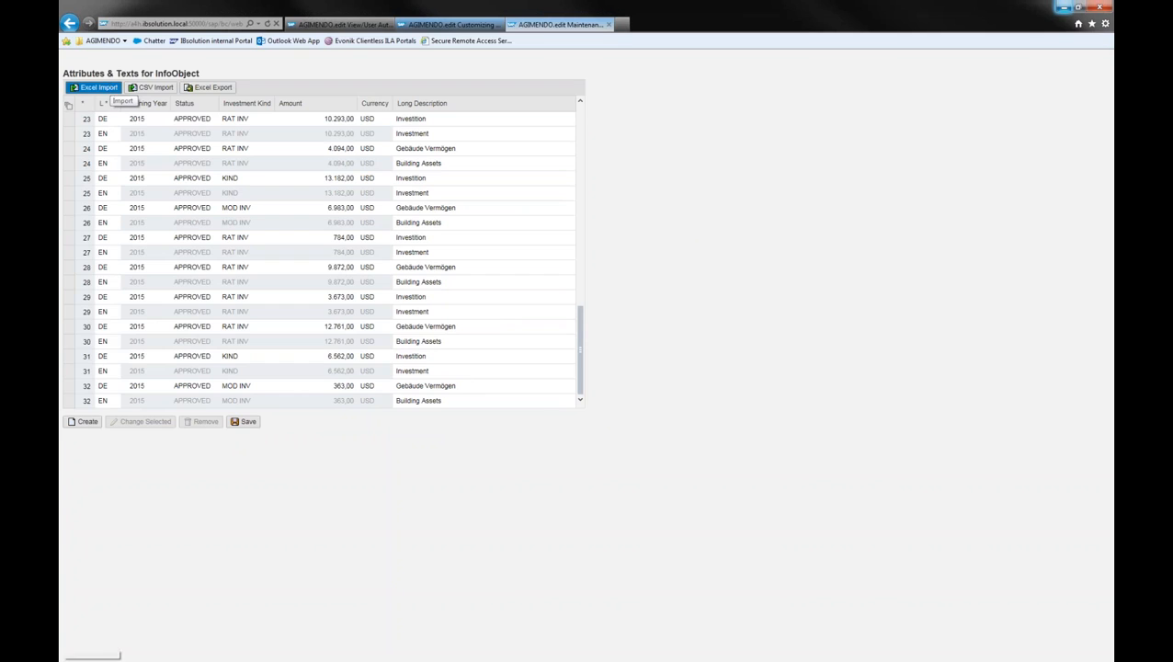
- Reopen the Excel import and load Demo_data.xlsx into the preview again
{"action": "left_click", "coordinate": [102, 87]}
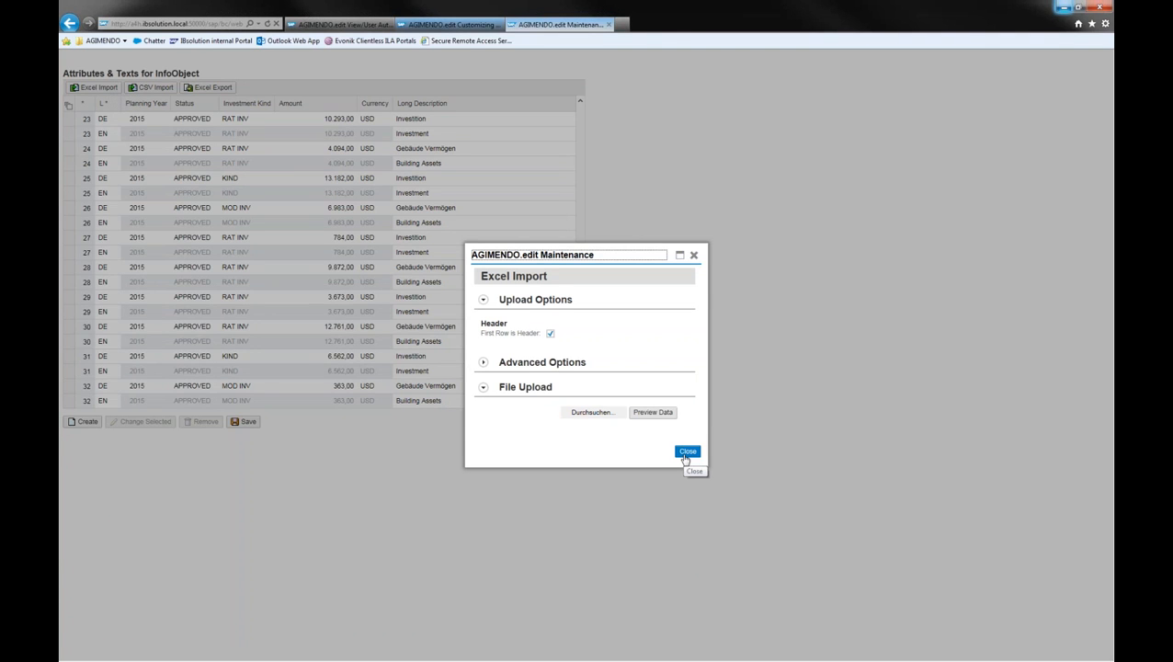
{"action": "left_click", "coordinate": [600, 412]}
{"action": "left_click", "coordinate": [367, 165]}
{"action": "double_click", "coordinate": [367, 166]}
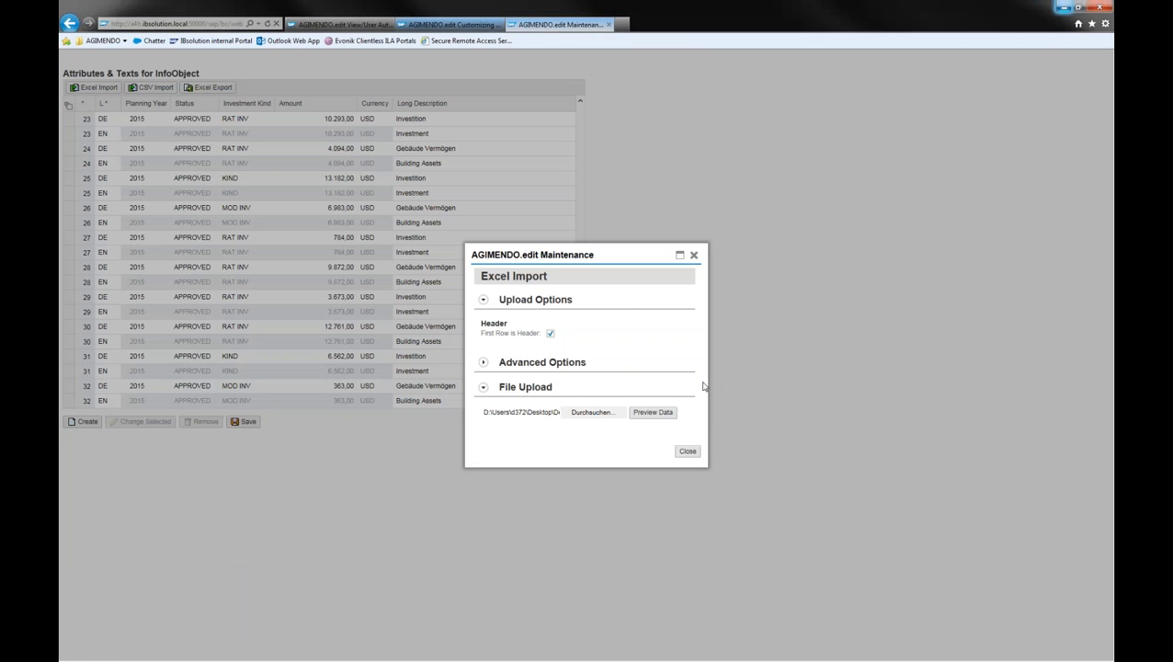
{"action": "left_click", "coordinate": [658, 414]}
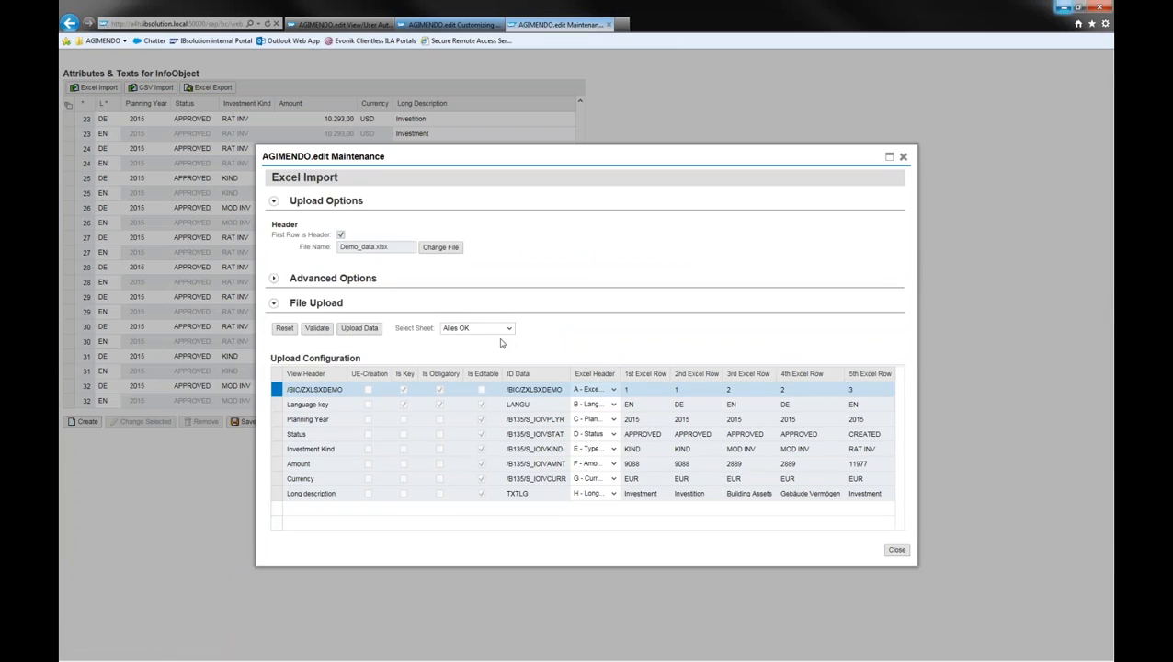
- Select the Syntax Fehler sheet, upload its data and widen the upload information to read the messages per row
{"action": "left_click", "coordinate": [478, 329]}
{"action": "left_click", "coordinate": [483, 350]}
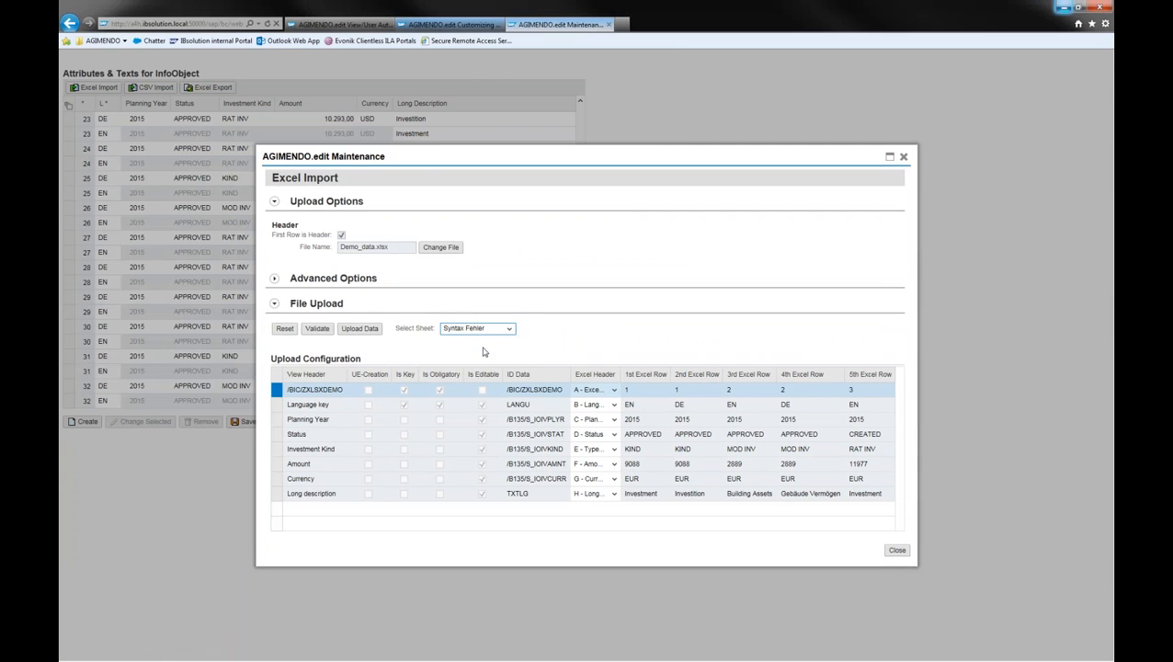
{"action": "left_click", "coordinate": [376, 331]}
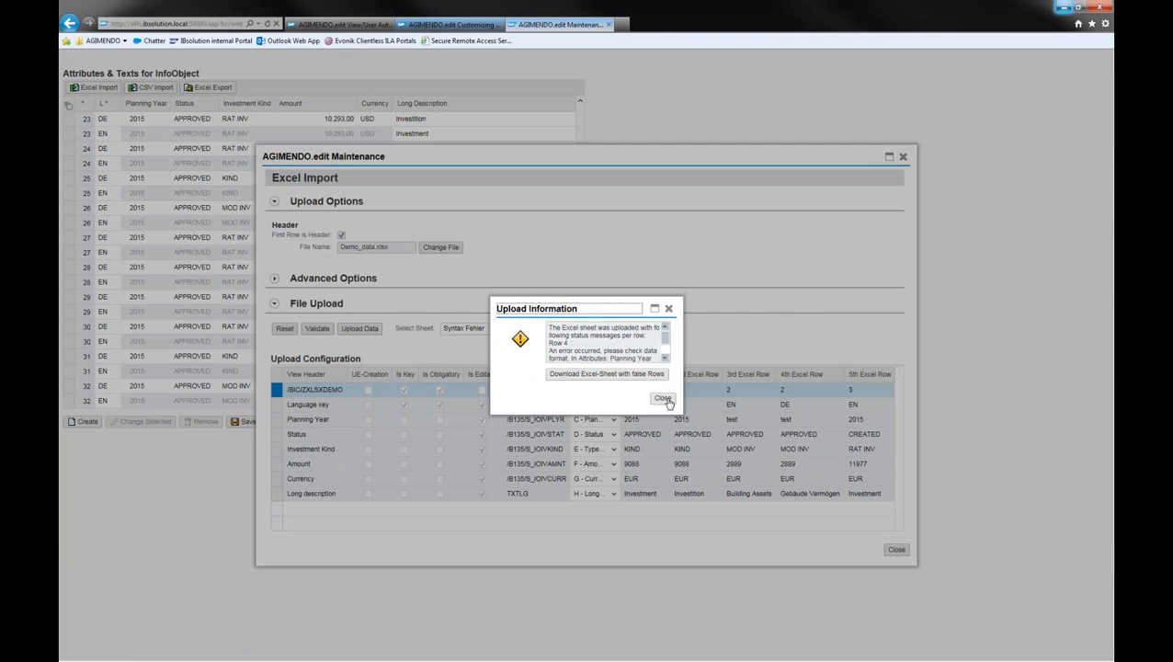
{"action": "left_click", "coordinate": [665, 398]}
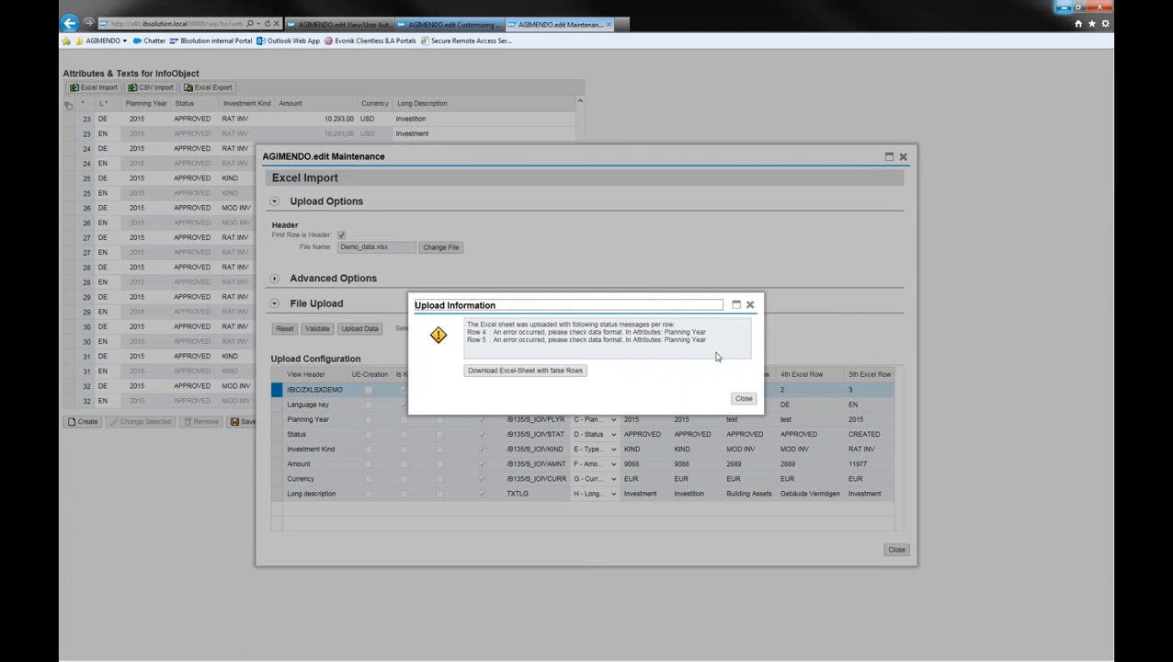
- Read the error messages for rows 4 and 5 in the upload information and download the Excel sheet with the false rows
{"action": "left_click_drag", "start_coordinate": [711, 342], "coordinate": [469, 333]}
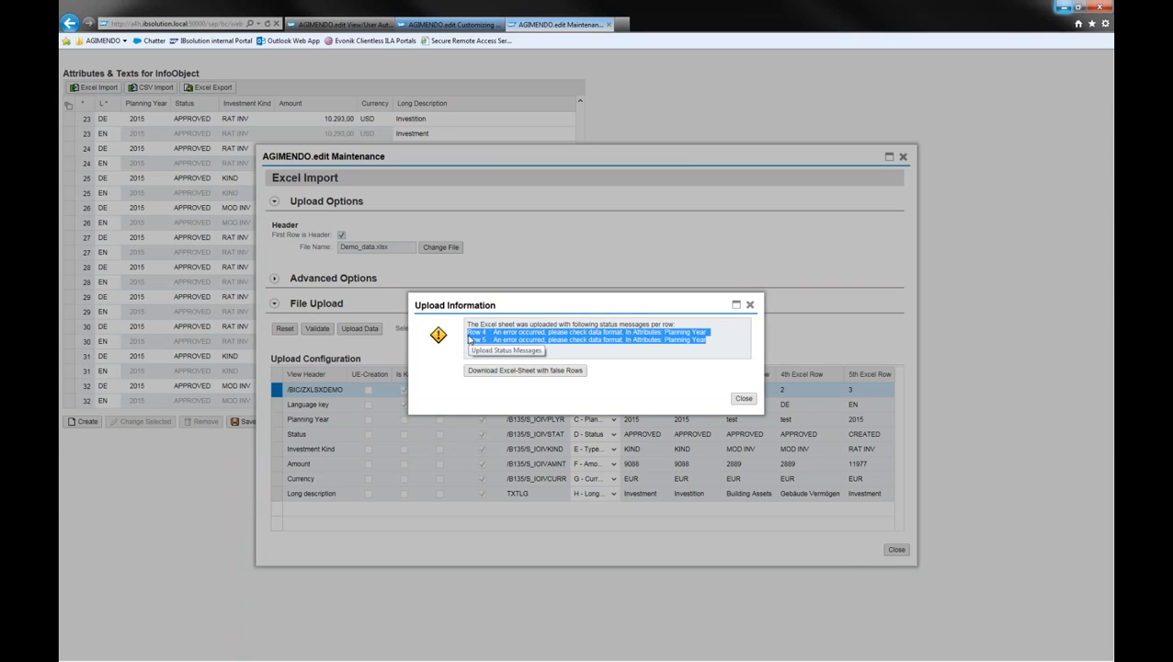
{"action": "left_click", "coordinate": [659, 339]}
{"action": "left_click_drag", "start_coordinate": [633, 334], "coordinate": [707, 334]}
{"action": "left_click", "coordinate": [704, 335]}
{"action": "left_click", "coordinate": [547, 372]}
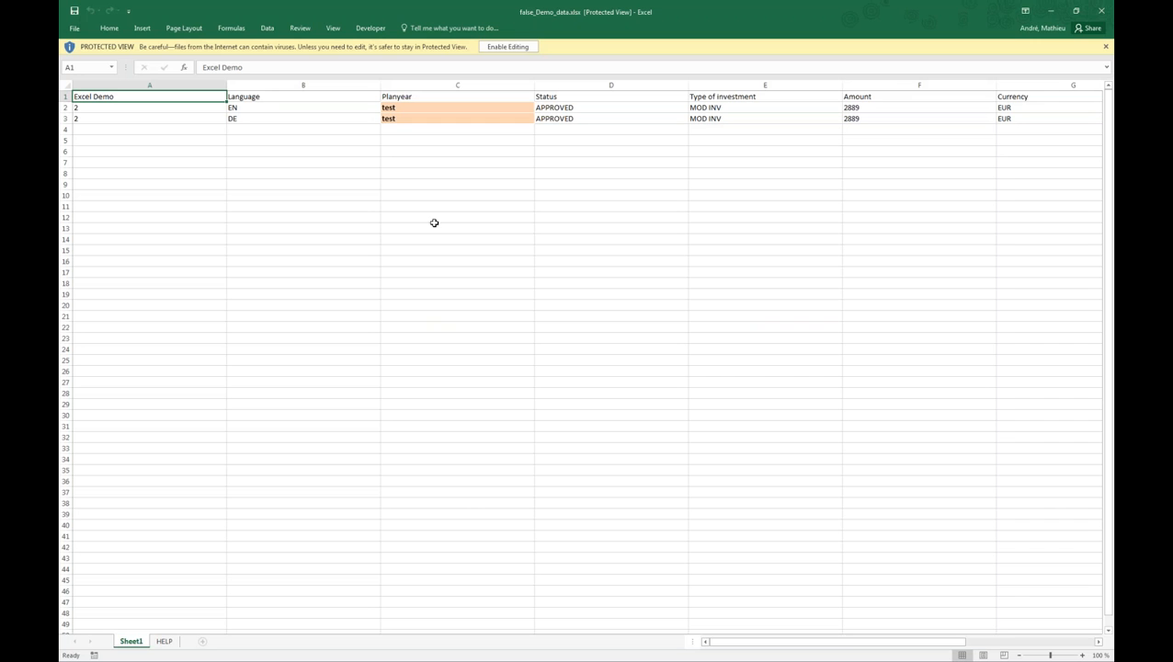
- Examine the rejected rows in the downloaded false_Demo_data.xlsx, especially the highlighted Planyear cells
{"action": "left_click", "coordinate": [153, 107]}
{"action": "left_click_drag", "start_coordinate": [152, 105], "coordinate": [1001, 119]}
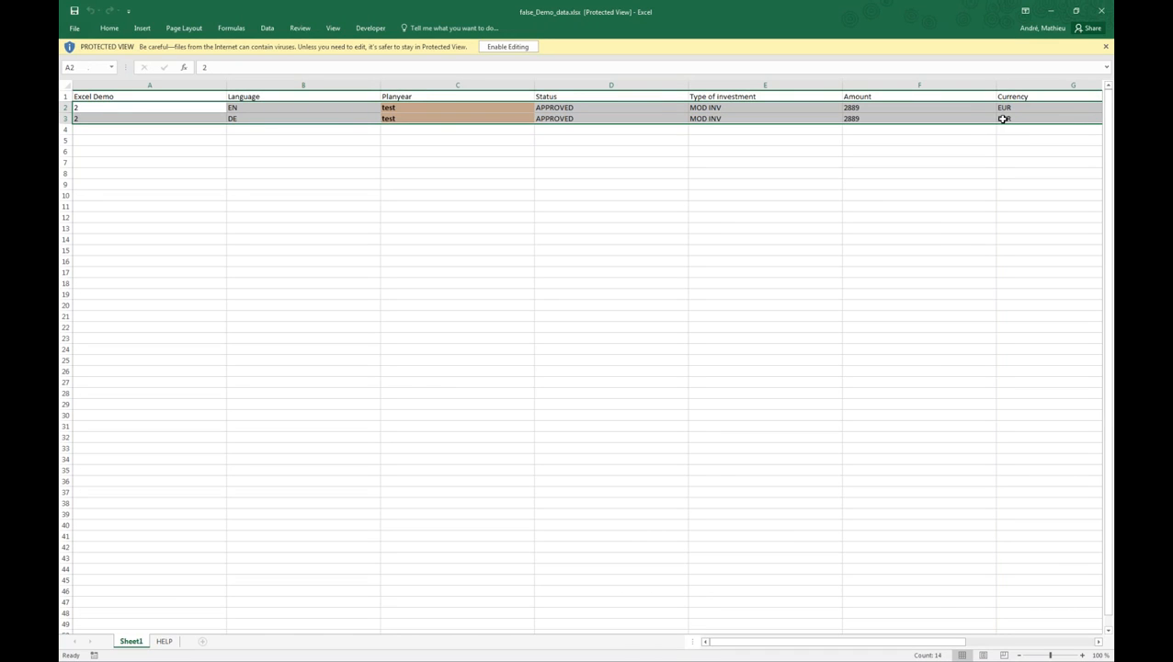
{"action": "left_click", "coordinate": [428, 109]}
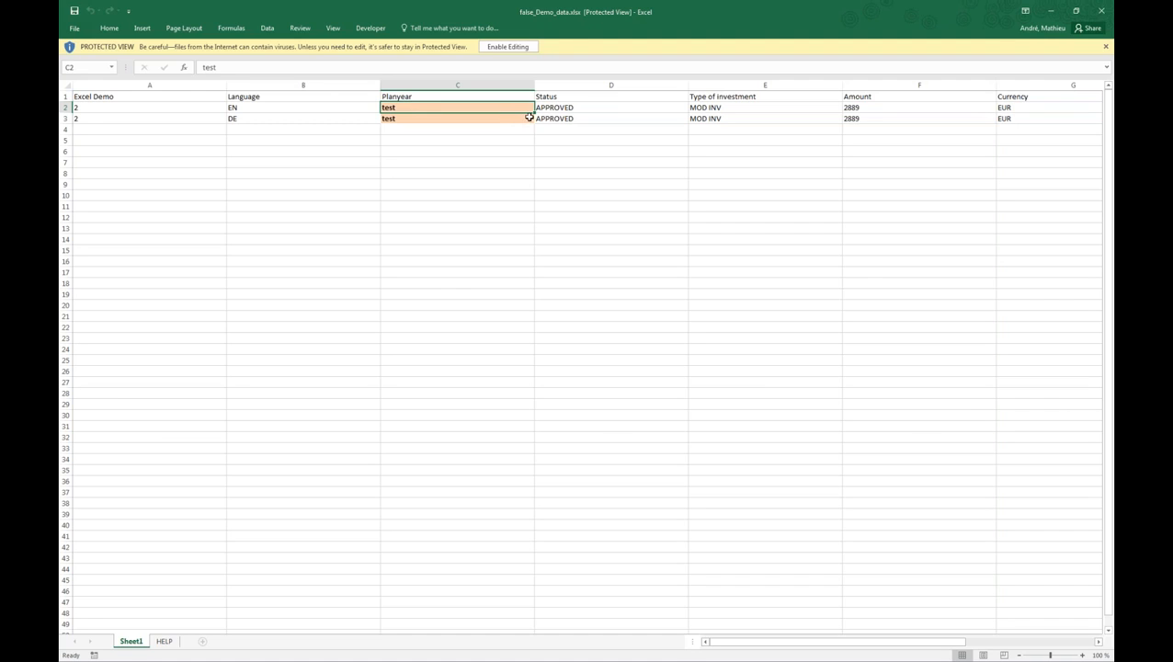
{"action": "left_click_drag", "start_coordinate": [533, 113], "coordinate": [534, 125]}
{"action": "left_click", "coordinate": [398, 97]}
{"action": "left_click", "coordinate": [404, 106]}
{"action": "left_click", "coordinate": [397, 119]}
{"action": "left_click", "coordinate": [399, 107]}
- Close the false-rows workbook, the upload information and the Excel import
{"action": "left_click", "coordinate": [1106, 11]}
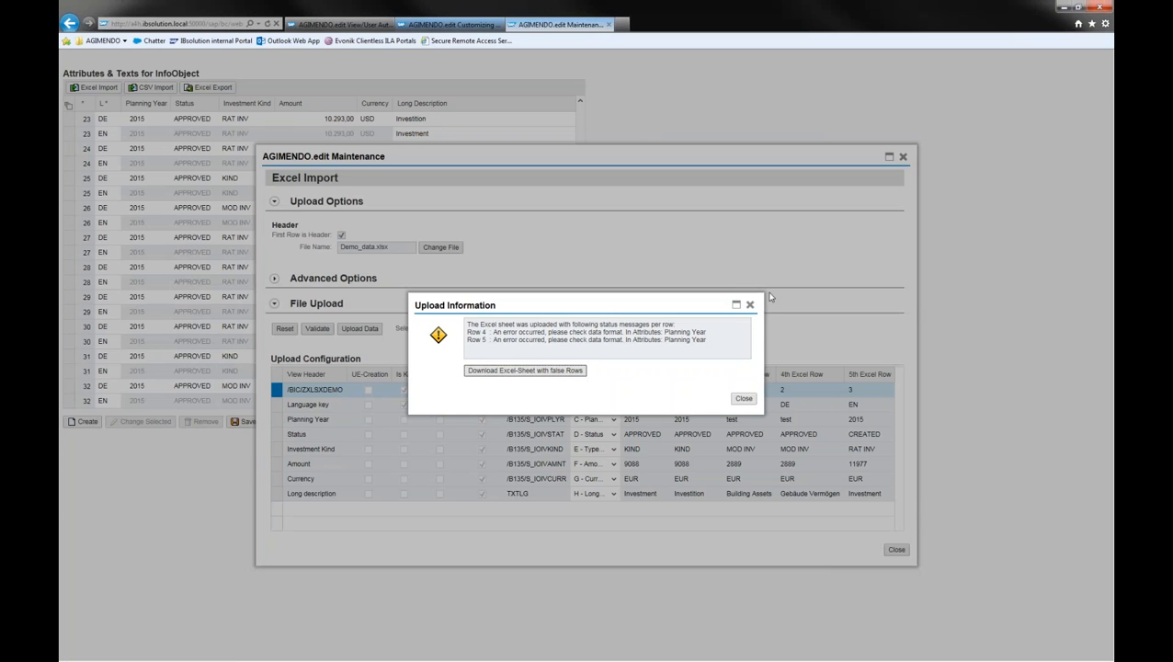
{"action": "left_click", "coordinate": [743, 398]}
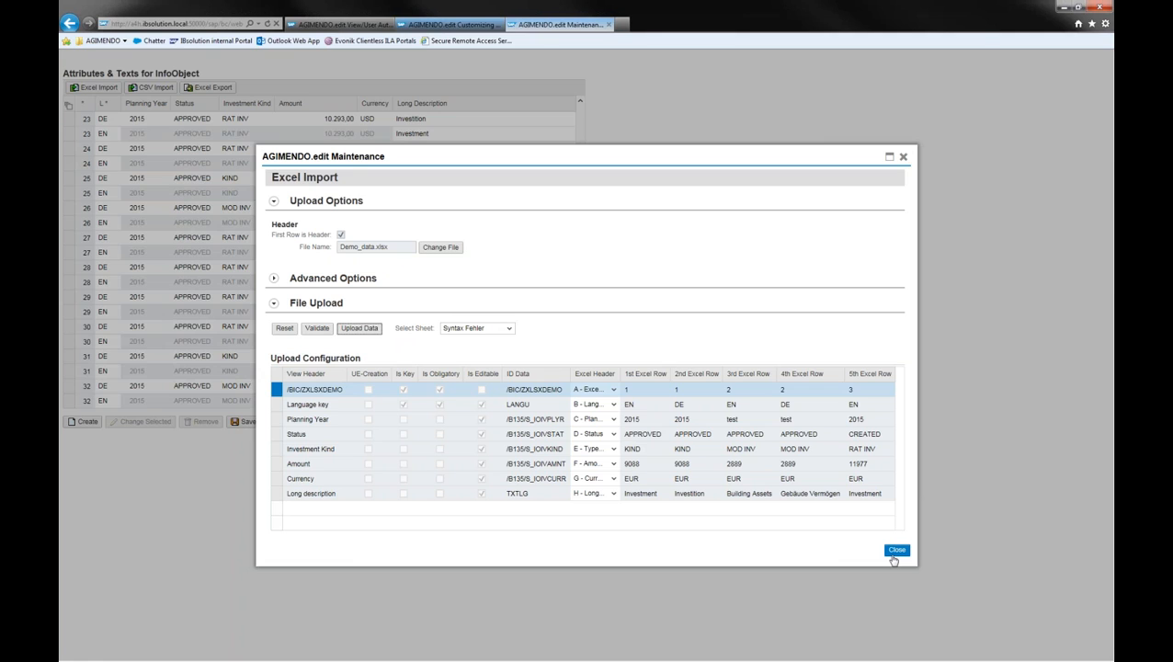
{"action": "left_click", "coordinate": [894, 553]}
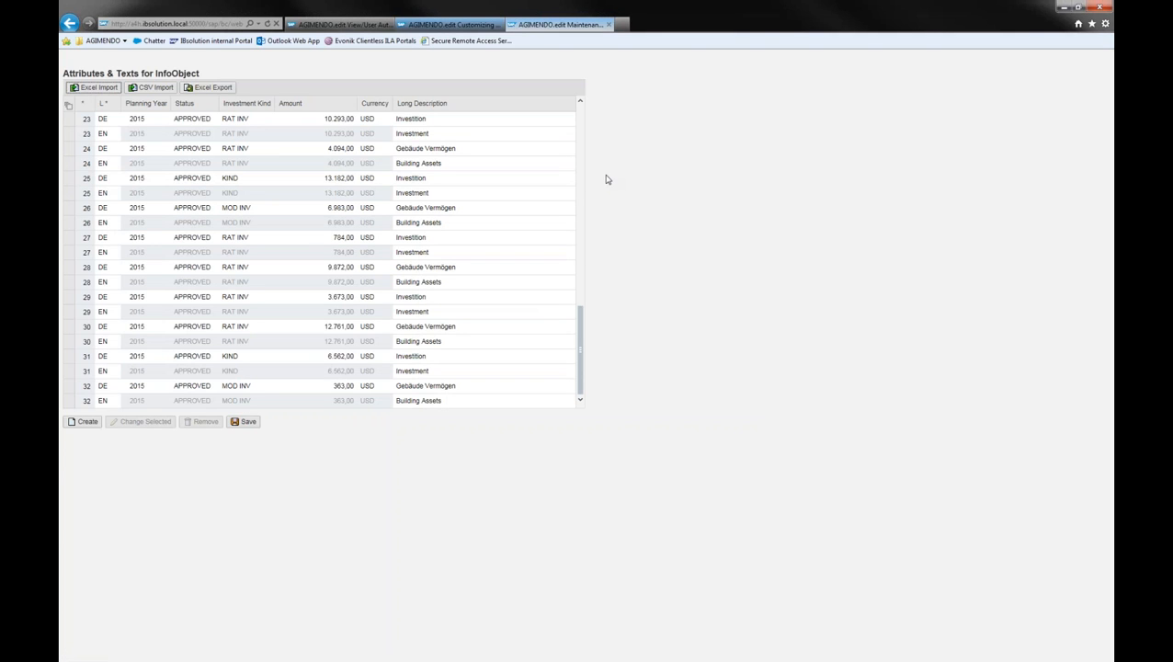
- Inspect the separator, line break and file selection options of the CSV import, and close it without choosing a file
{"action": "left_click", "coordinate": [142, 90]}
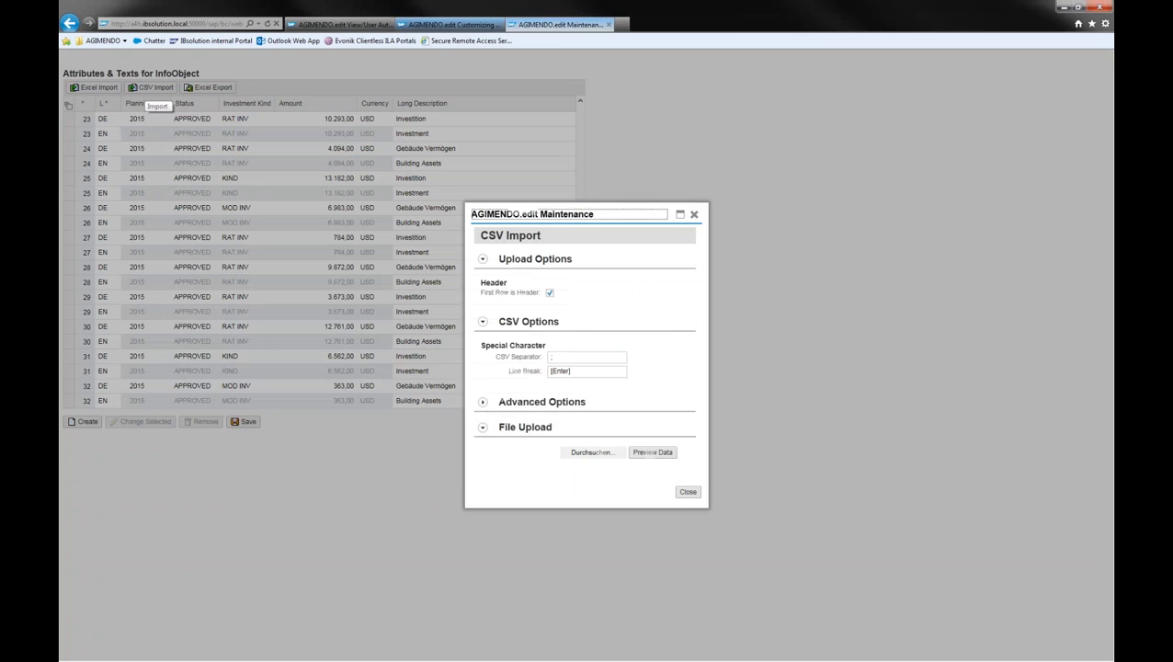
{"action": "left_click", "coordinate": [563, 357]}
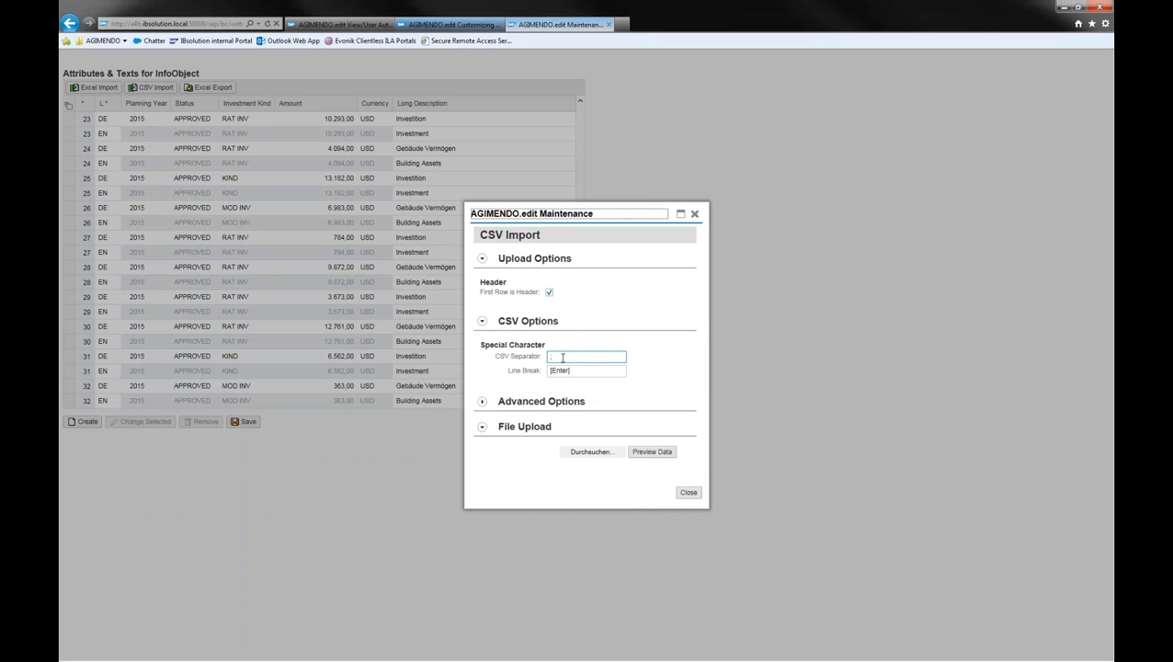
{"action": "left_click_drag", "start_coordinate": [563, 358], "coordinate": [549, 357]}
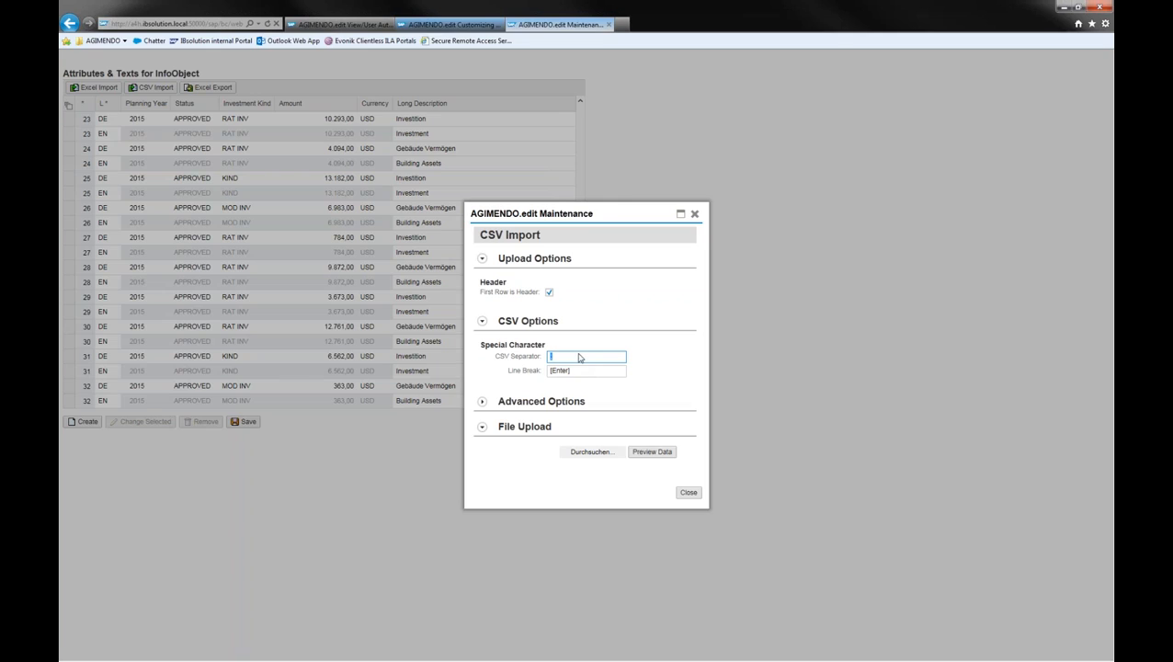
{"action": "left_click_drag", "start_coordinate": [589, 371], "coordinate": [548, 372]}
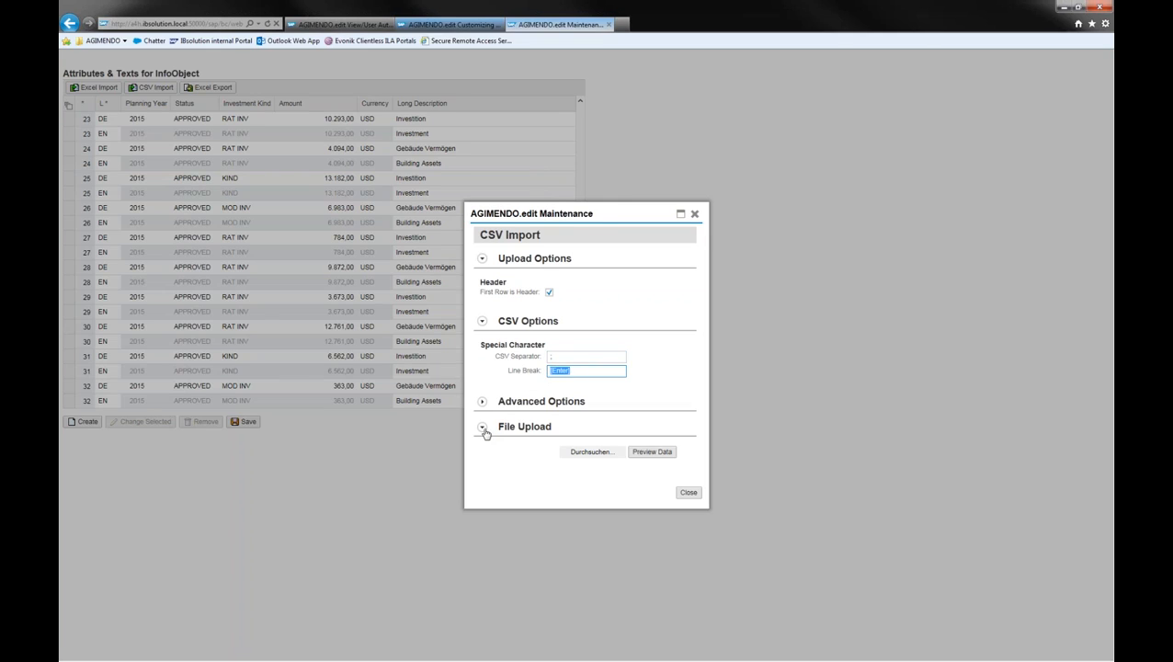
{"action": "left_click", "coordinate": [596, 452]}
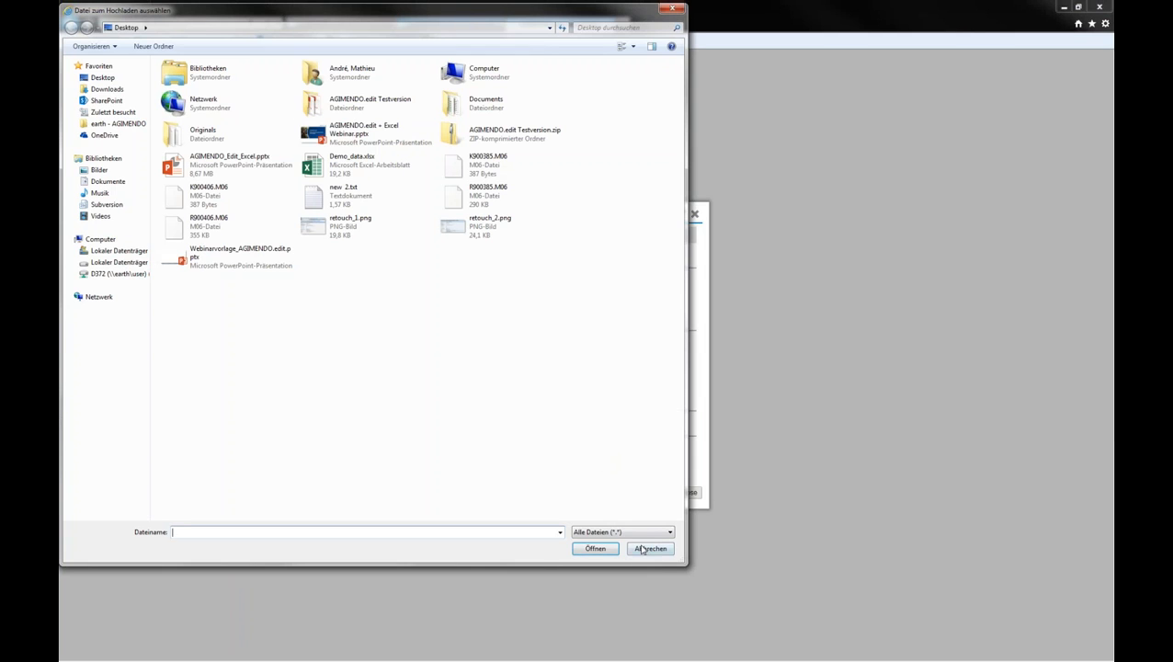
{"action": "left_click", "coordinate": [647, 549]}
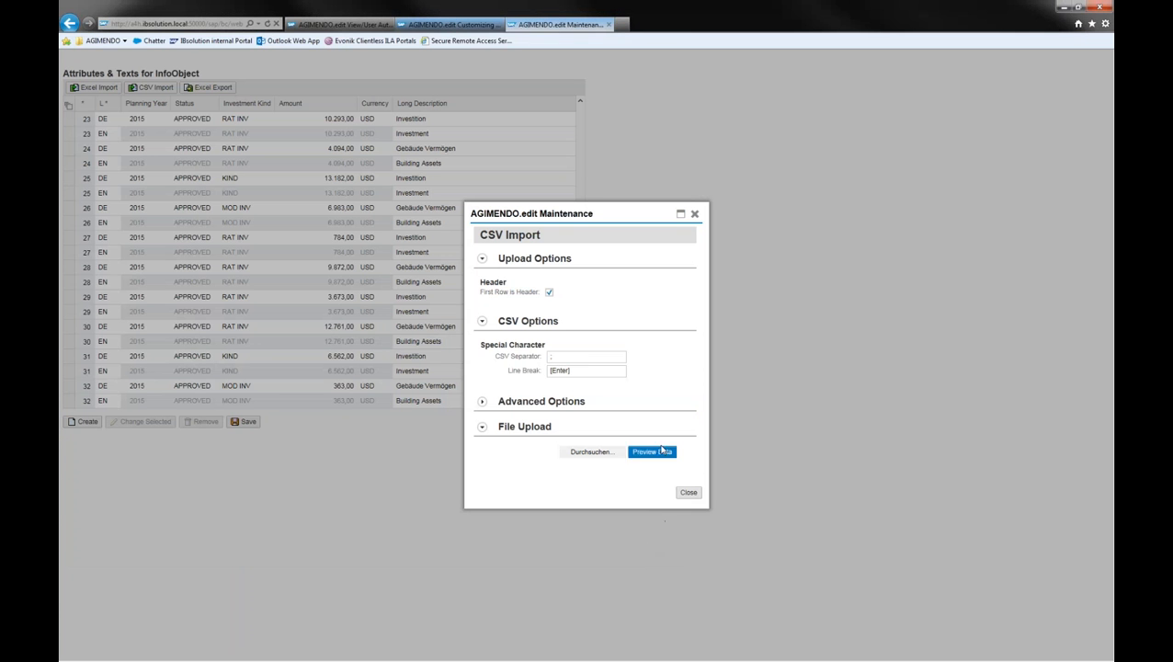
{"action": "left_click", "coordinate": [688, 494]}
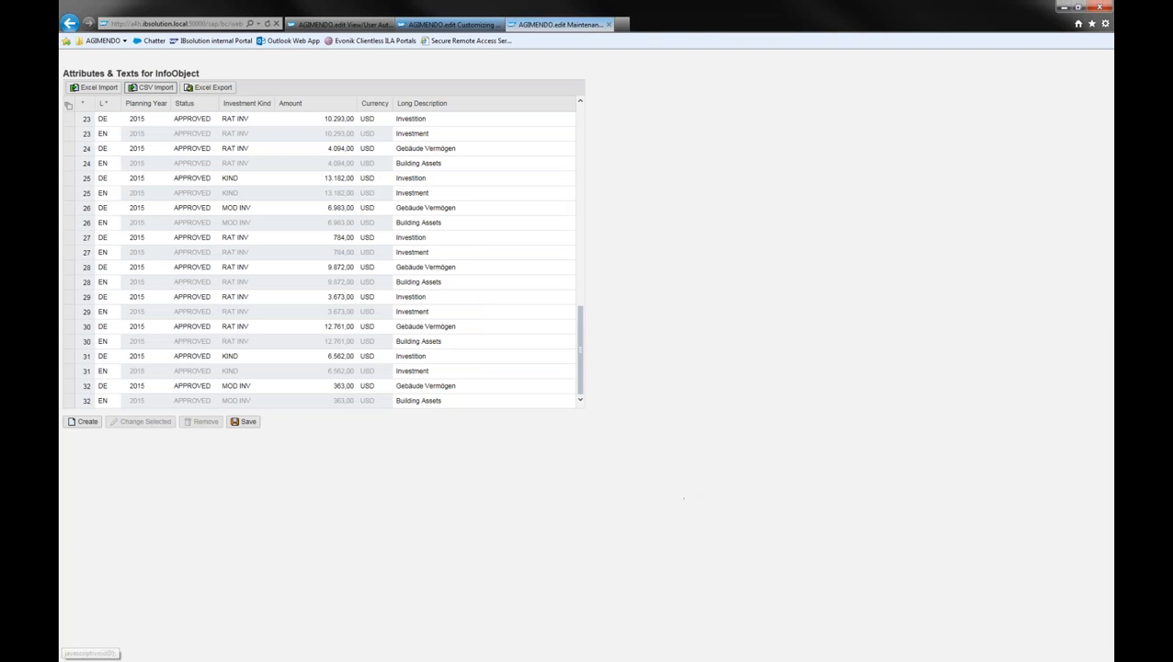
- Export the master data table to Excel with read-only columns included and open the downloaded workbook
{"action": "left_click", "coordinate": [208, 90]}
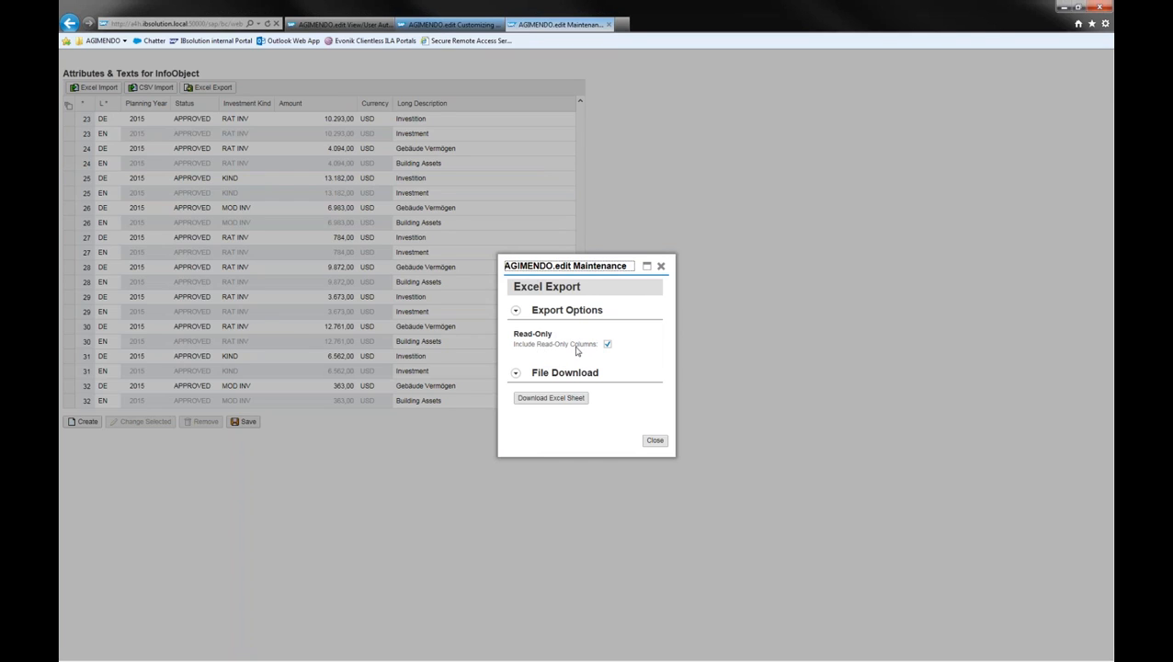
{"action": "left_click", "coordinate": [544, 401]}
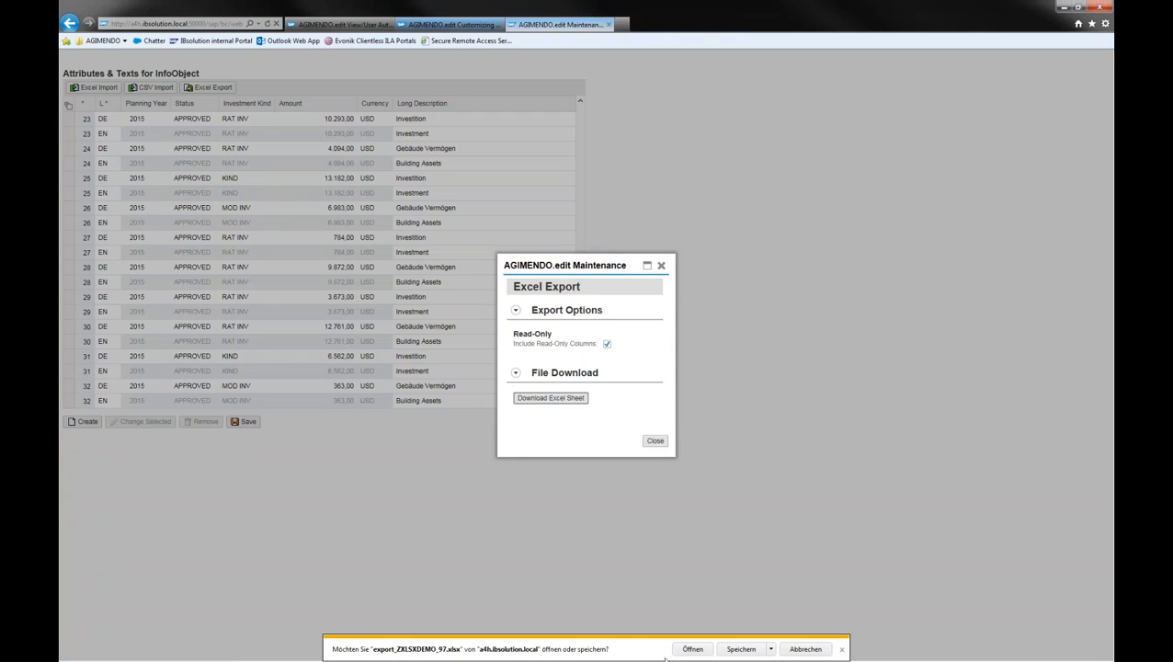
{"action": "left_click", "coordinate": [693, 649]}
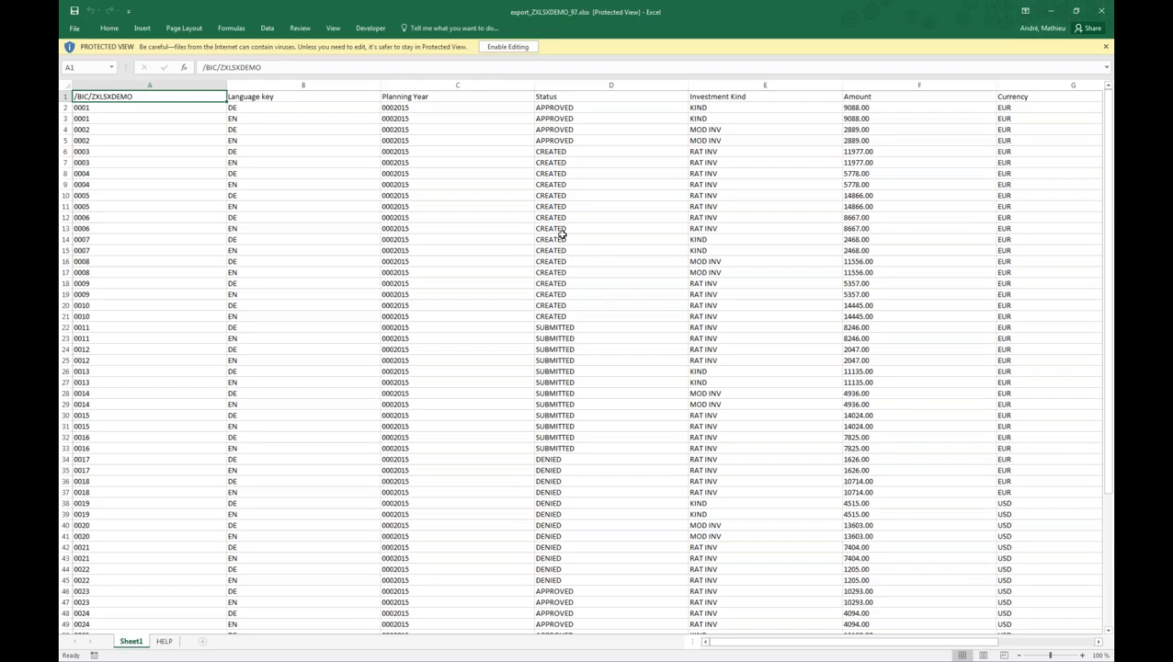
- Review the exported rows from end to end, shrinking the workbook window to see it beside the maintenance table
{"action": "scroll", "coordinate": [561, 234], "scroll_direction": "down", "scroll_amount": 7}
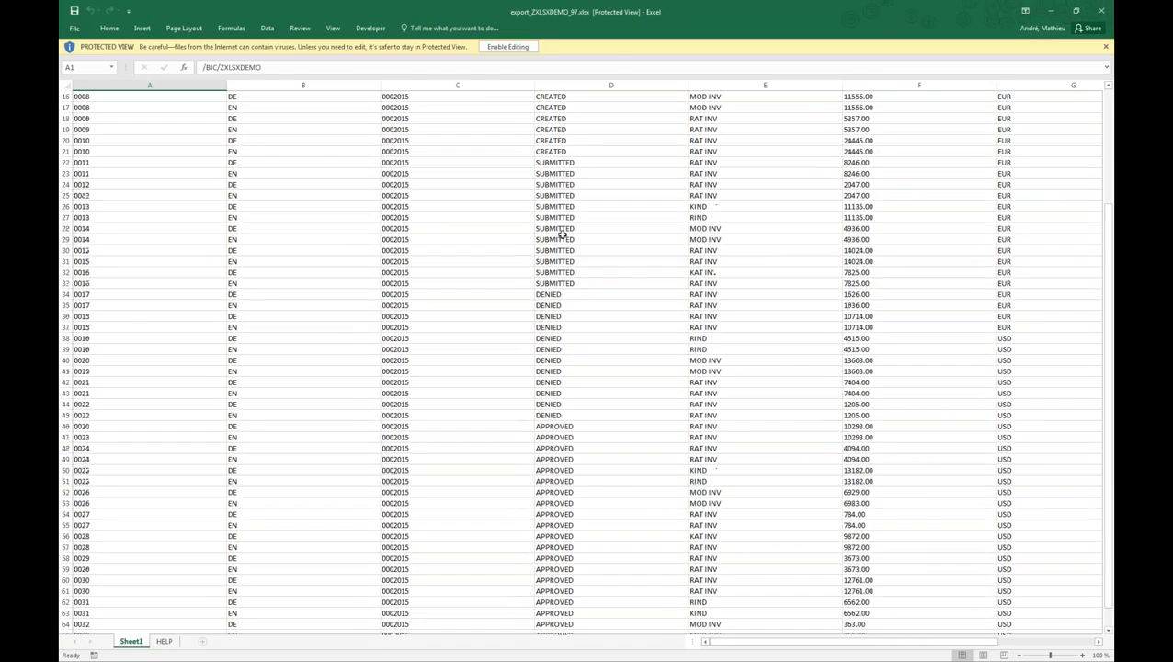
{"action": "double_click", "coordinate": [588, 23]}
{"action": "left_click_drag", "start_coordinate": [589, 23], "coordinate": [676, 43]}
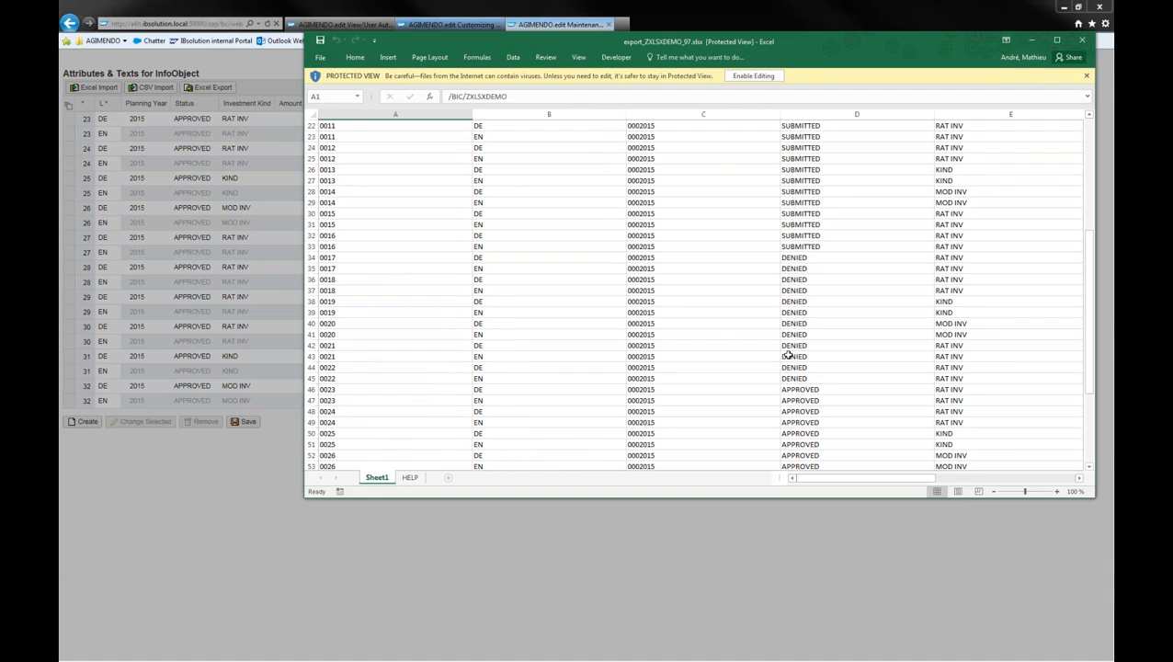
{"action": "scroll", "coordinate": [788, 355], "scroll_direction": "down", "scroll_amount": 5}
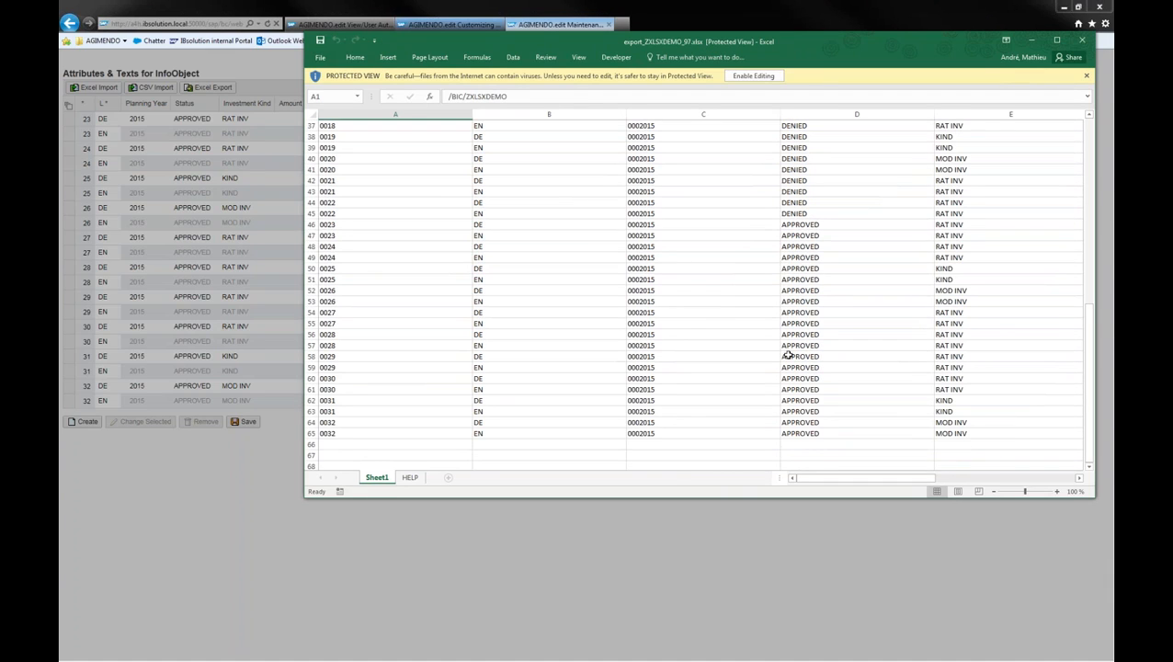
{"action": "scroll", "coordinate": [789, 355], "scroll_direction": "up", "scroll_amount": 12}
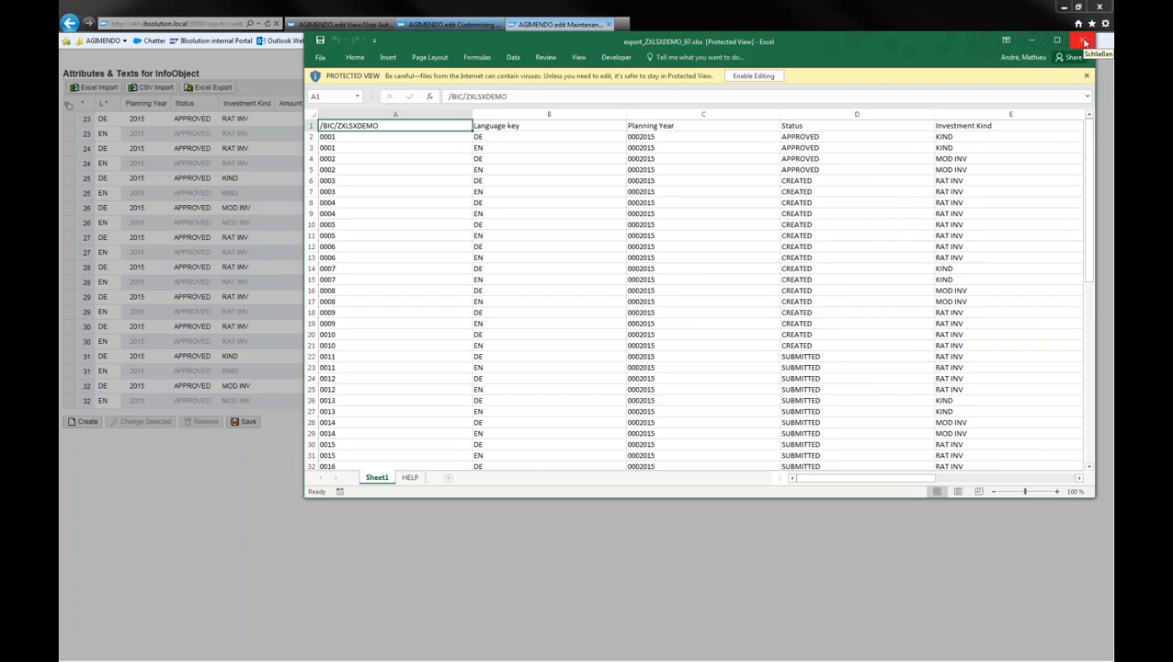
- Close the exported workbook and the Excel export, and minimise the browser to return to the Excel Plugin slide
{"action": "left_click", "coordinate": [1085, 43]}
{"action": "left_click", "coordinate": [655, 441]}
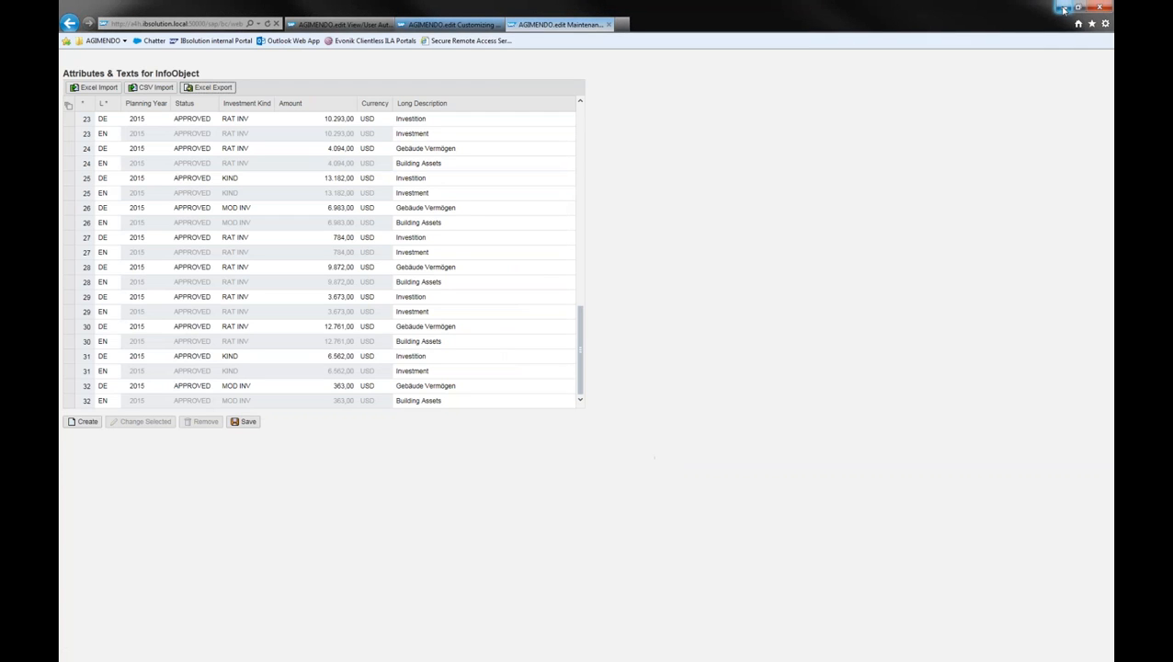
{"action": "left_click", "coordinate": [1063, 9]}
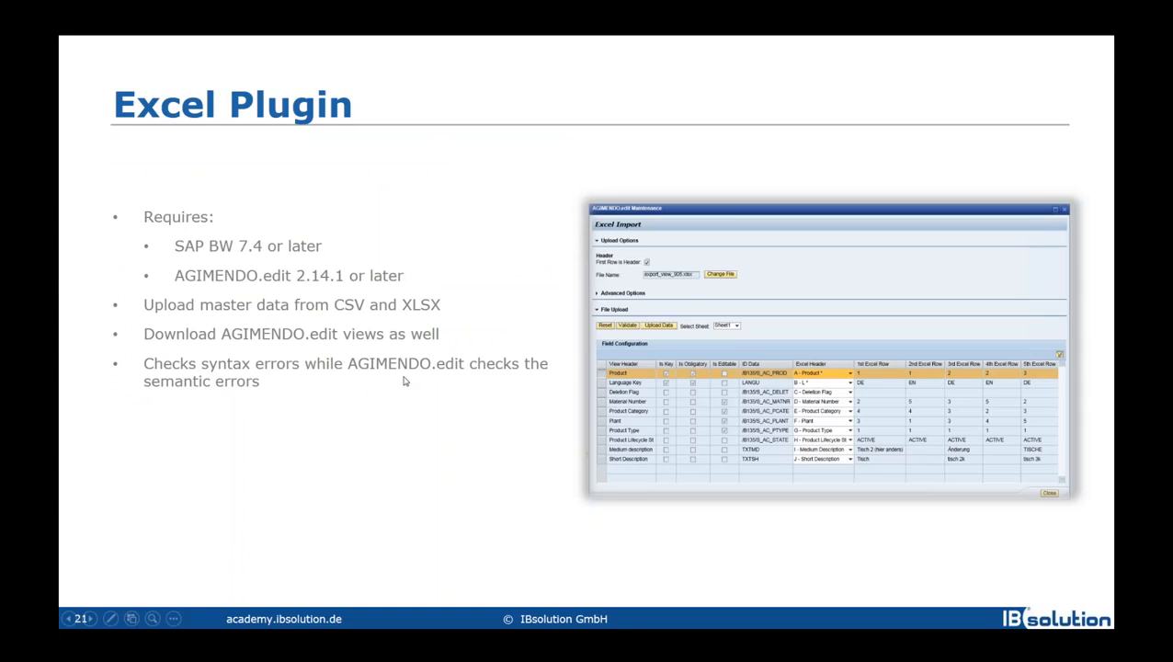